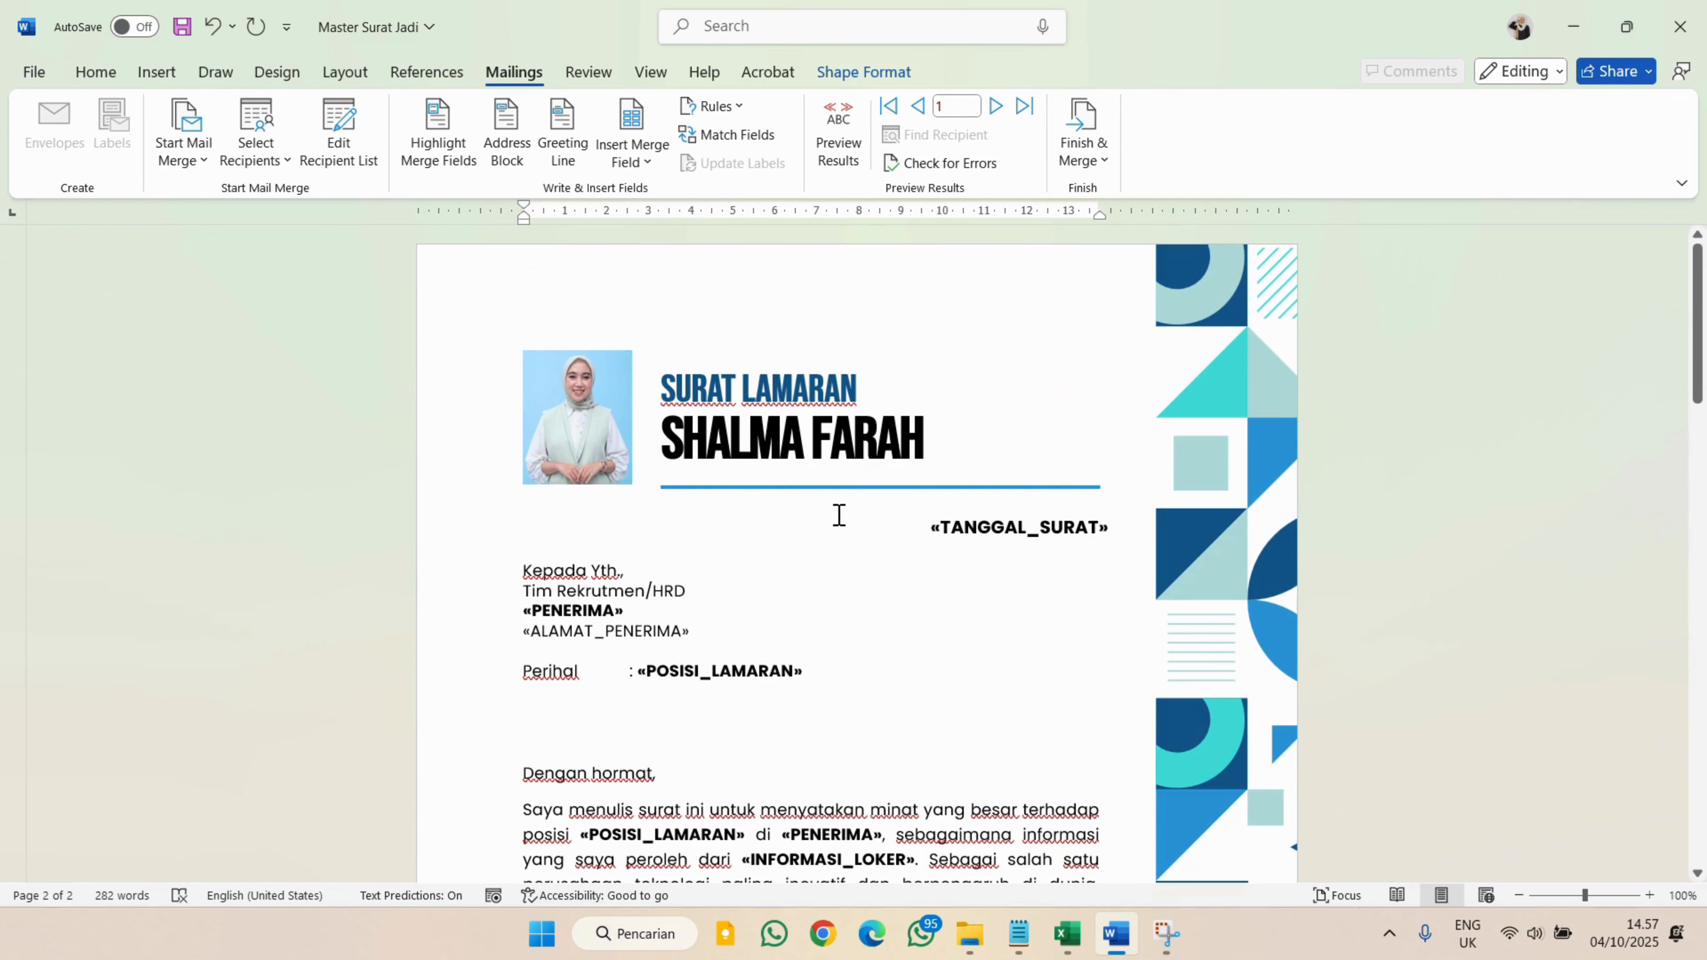
Preview the merge results in the application letter and look through both pages for the first recipient
{"action": "scroll", "coordinate": [839, 515], "scroll_direction": "down", "scroll_amount": 3}
{"action": "scroll", "coordinate": [839, 515], "scroll_direction": "down", "scroll_amount": 4}
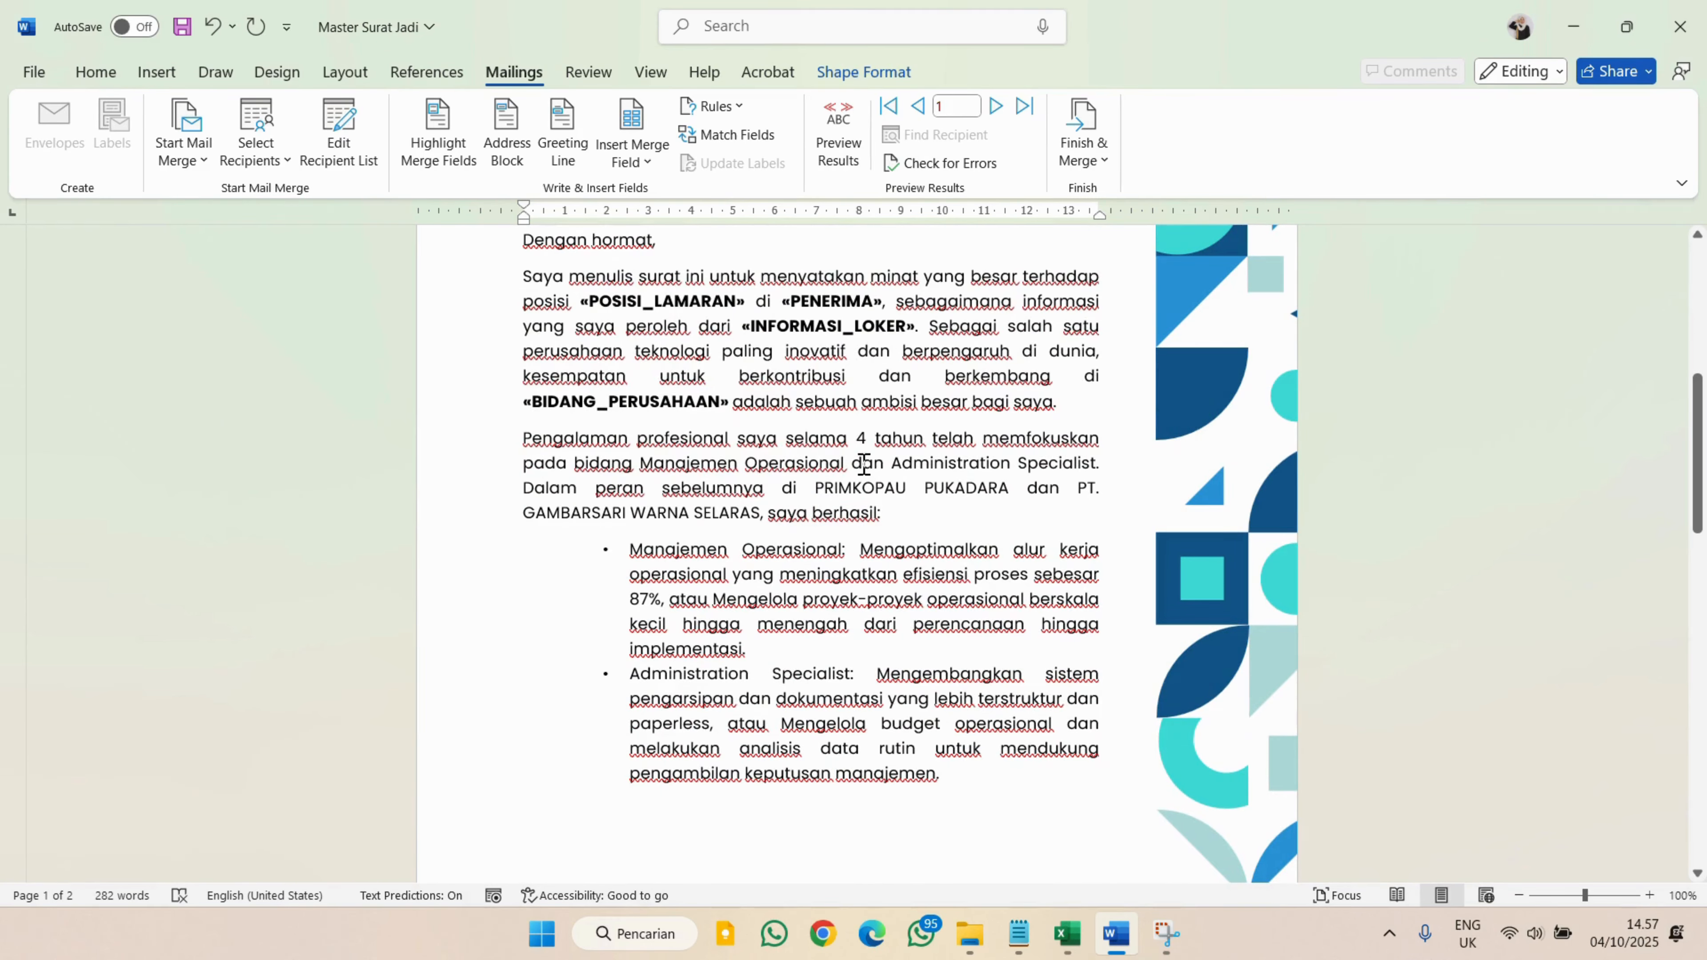
{"action": "scroll", "coordinate": [722, 429], "scroll_direction": "up", "scroll_amount": 7}
{"action": "left_click", "coordinate": [837, 153]}
{"action": "scroll", "coordinate": [974, 676], "scroll_direction": "down", "scroll_amount": 2}
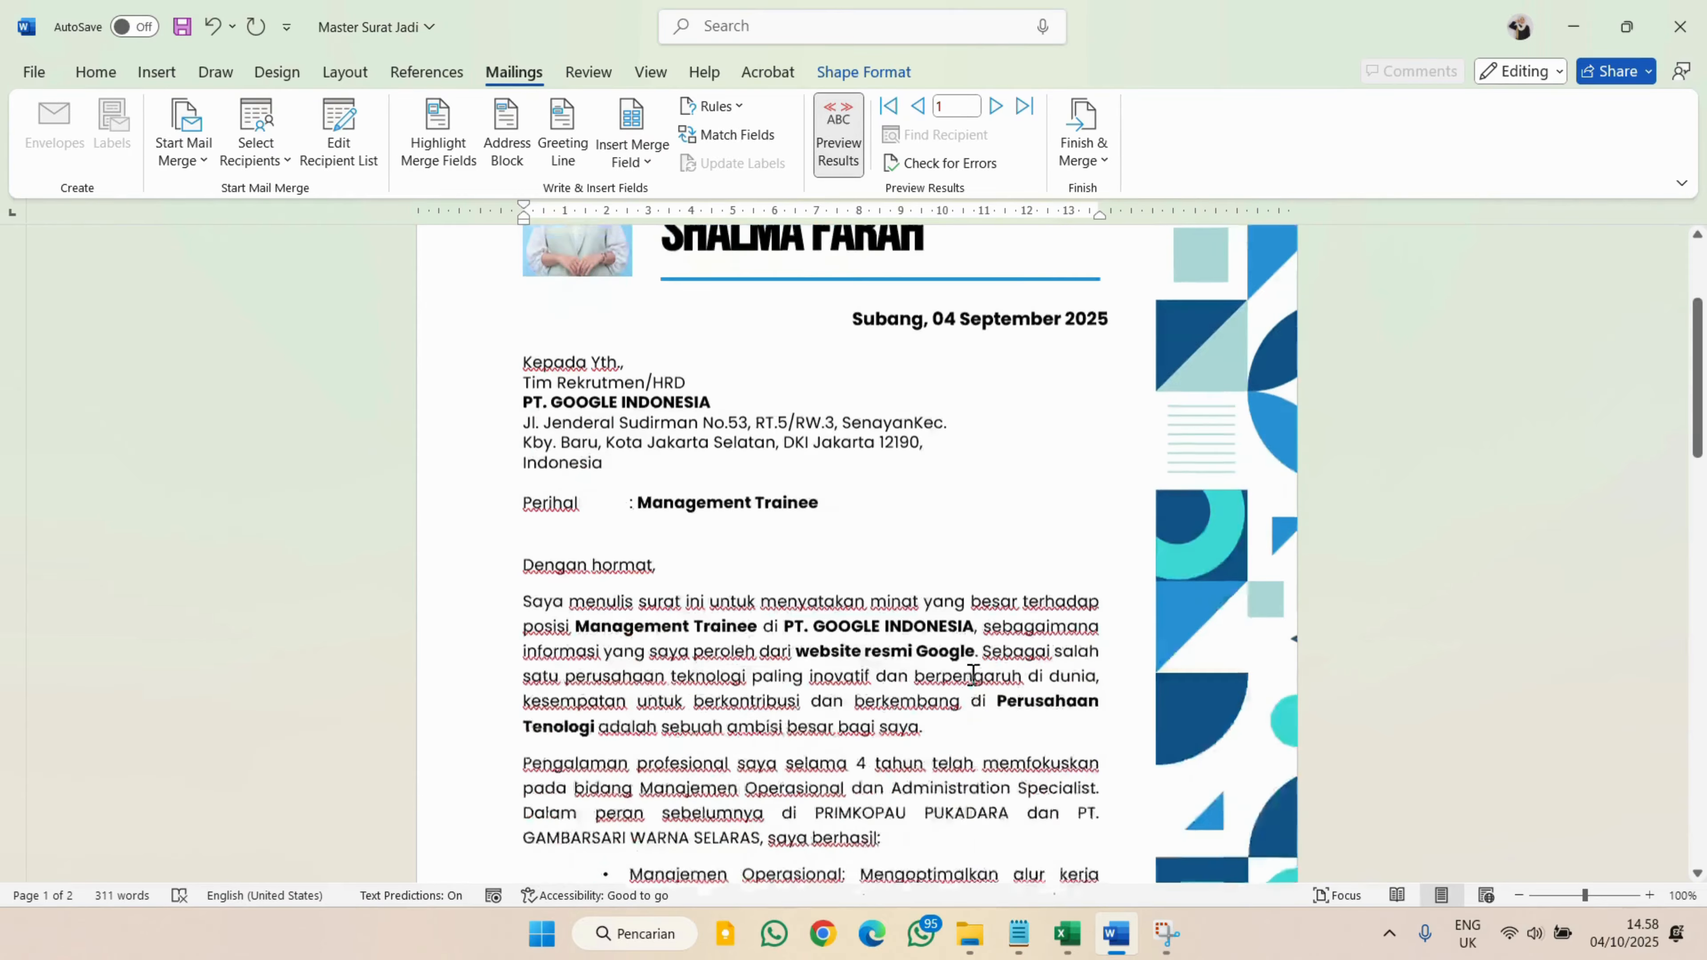
{"action": "scroll", "coordinate": [973, 675], "scroll_direction": "down", "scroll_amount": 12}
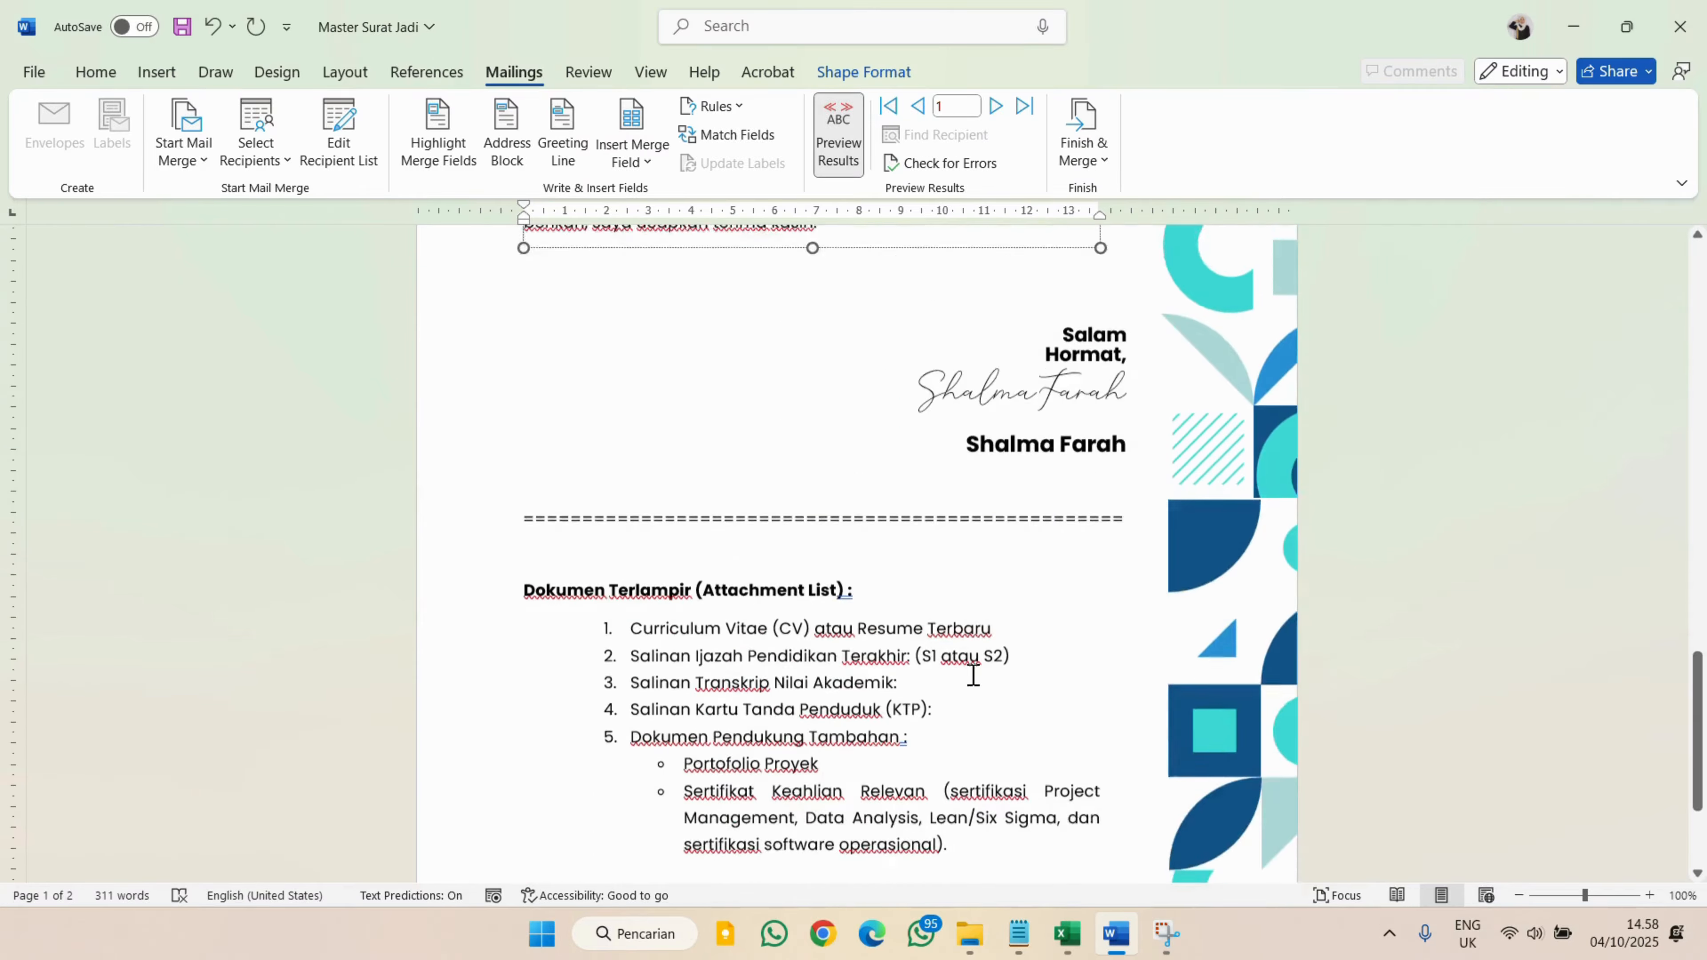
{"action": "scroll", "coordinate": [973, 675], "scroll_direction": "up", "scroll_amount": 15}
{"action": "scroll", "coordinate": [975, 676], "scroll_direction": "up", "scroll_amount": 3}
Show the Excel recipient workbook side by side with the Word letter and compare the first row with the previewed fields
{"action": "left_click", "coordinate": [1068, 933]}
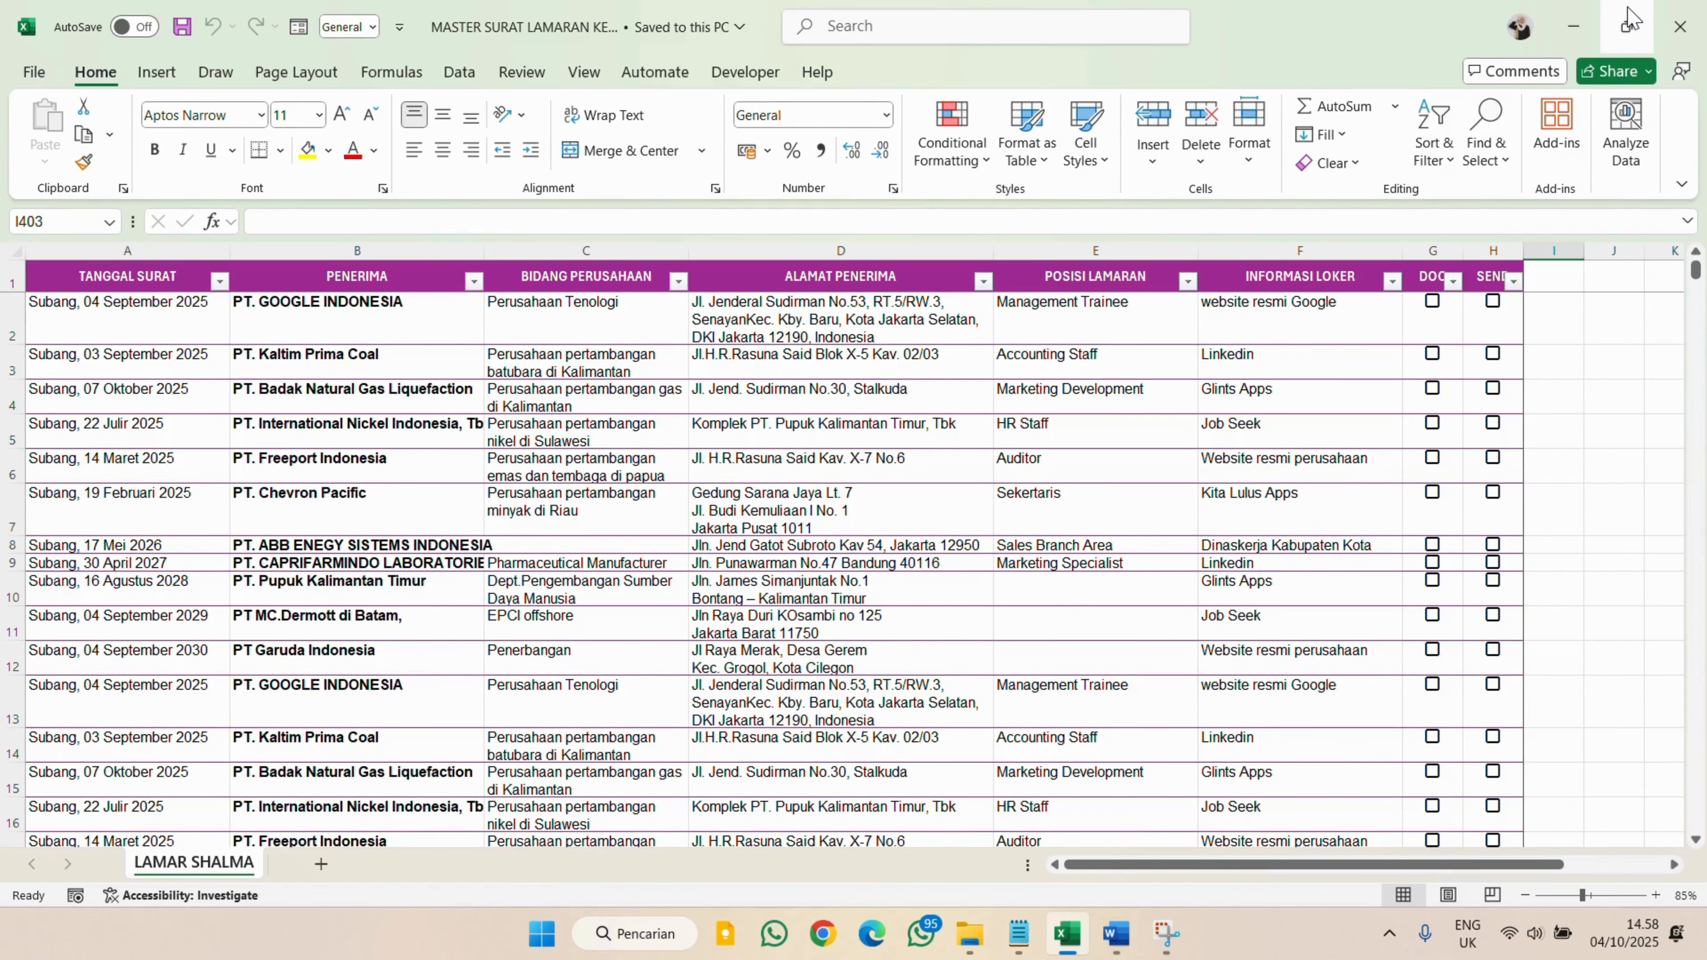
{"action": "mouse_move", "coordinate": [1627, 27]}
{"action": "left_click", "coordinate": [1486, 84]}
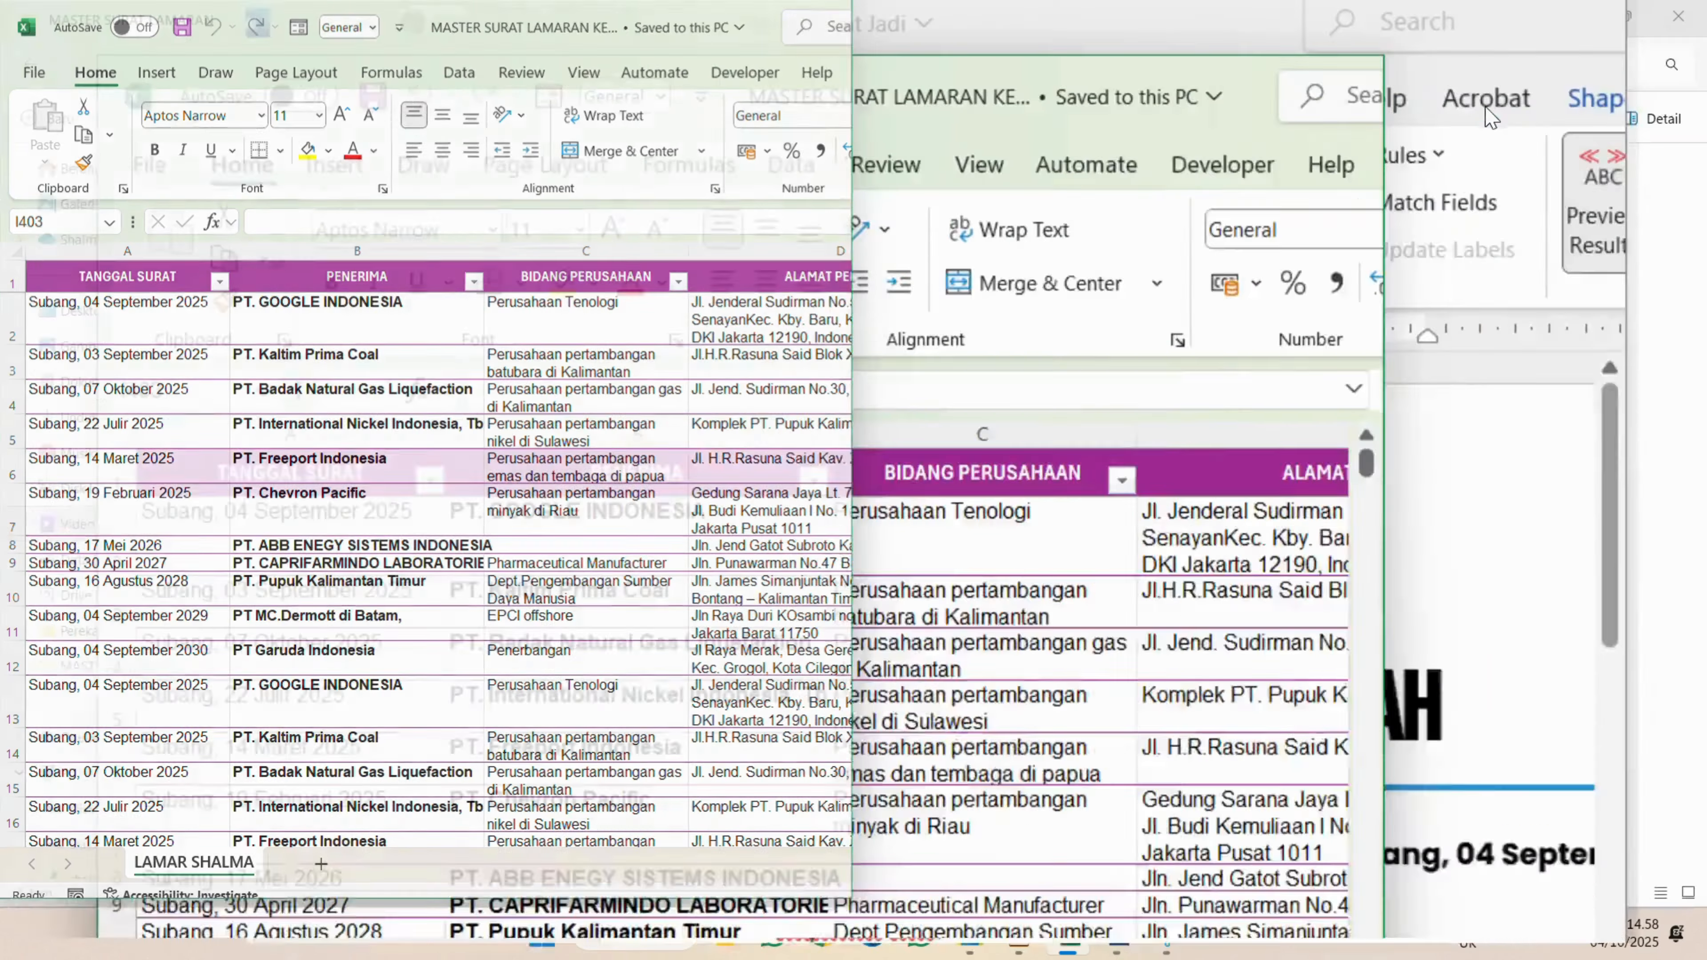
{"action": "scroll", "coordinate": [1102, 390], "scroll_direction": "down", "scroll_amount": 1}
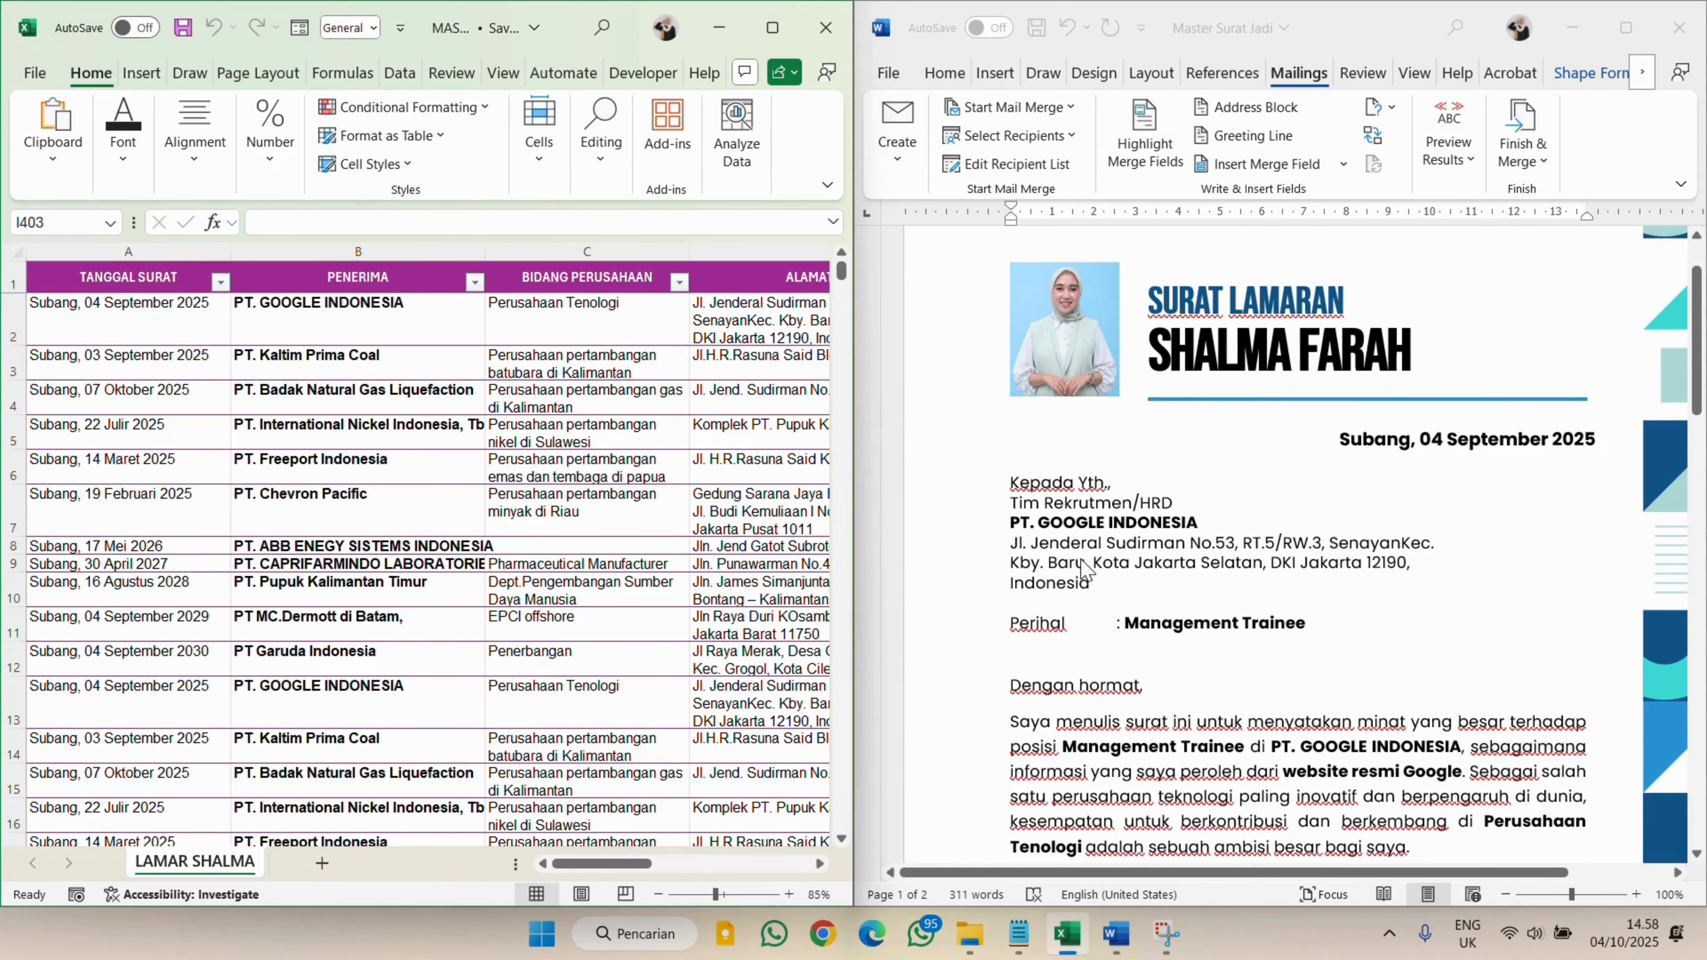
{"action": "scroll", "coordinate": [1250, 655], "scroll_direction": "up", "scroll_amount": 1}
{"action": "scroll", "coordinate": [1530, 409], "scroll_direction": "down", "scroll_amount": 1}
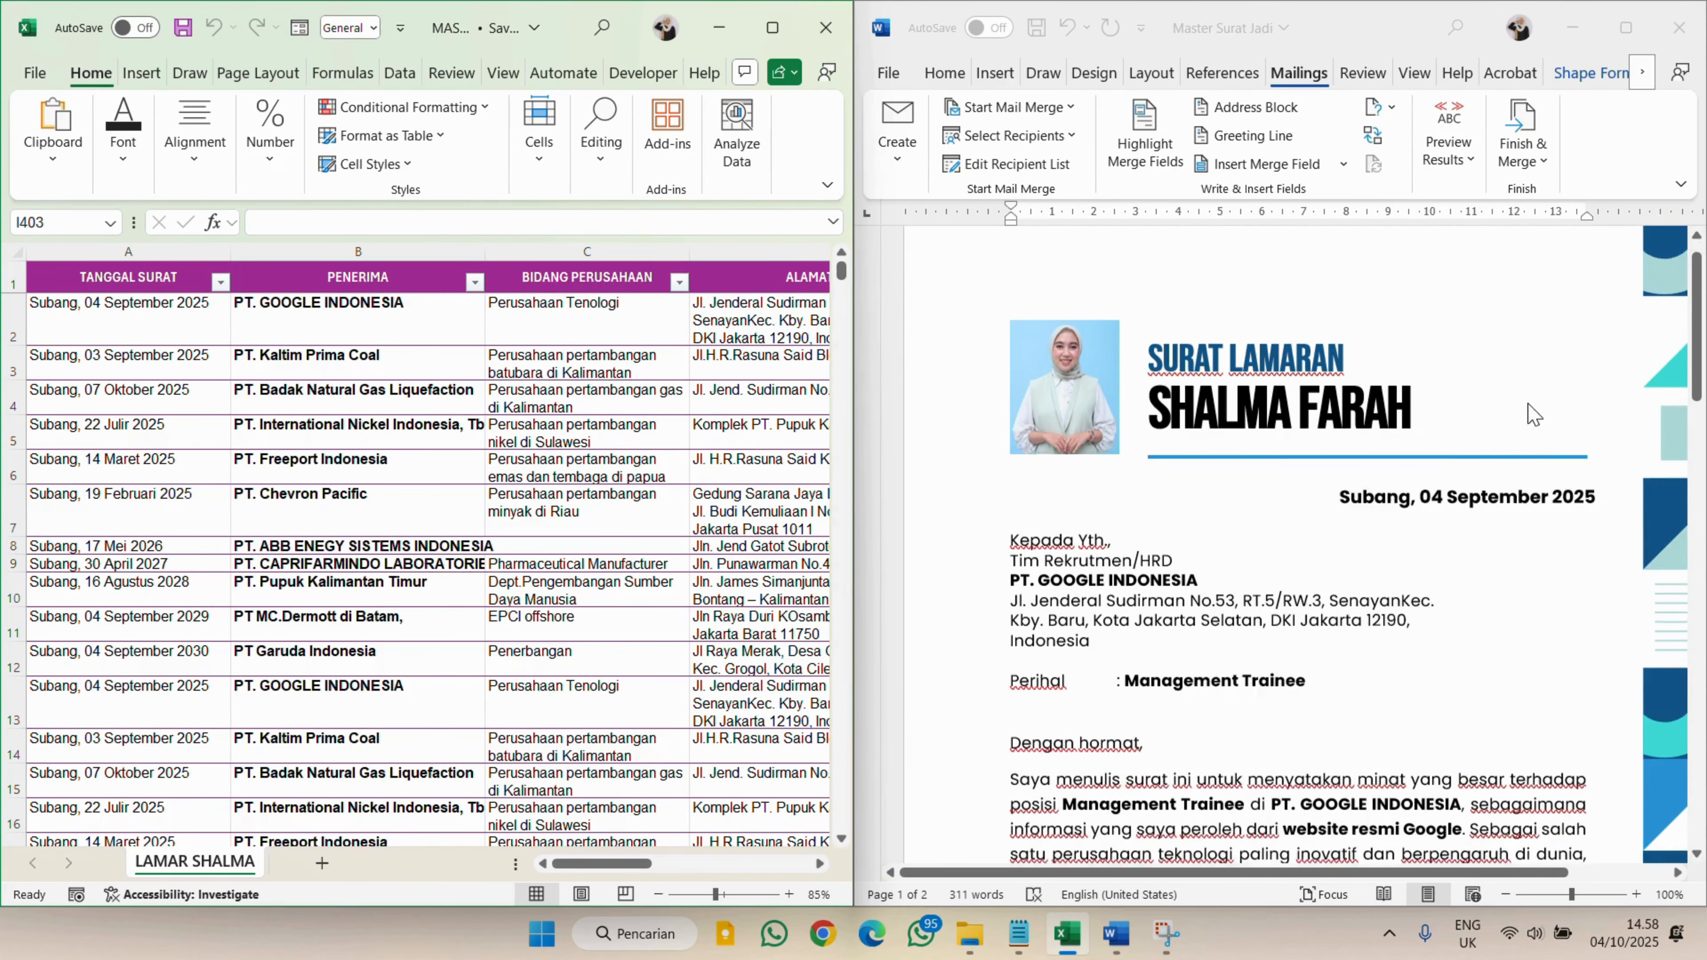
{"action": "left_click", "coordinate": [1635, 27]}
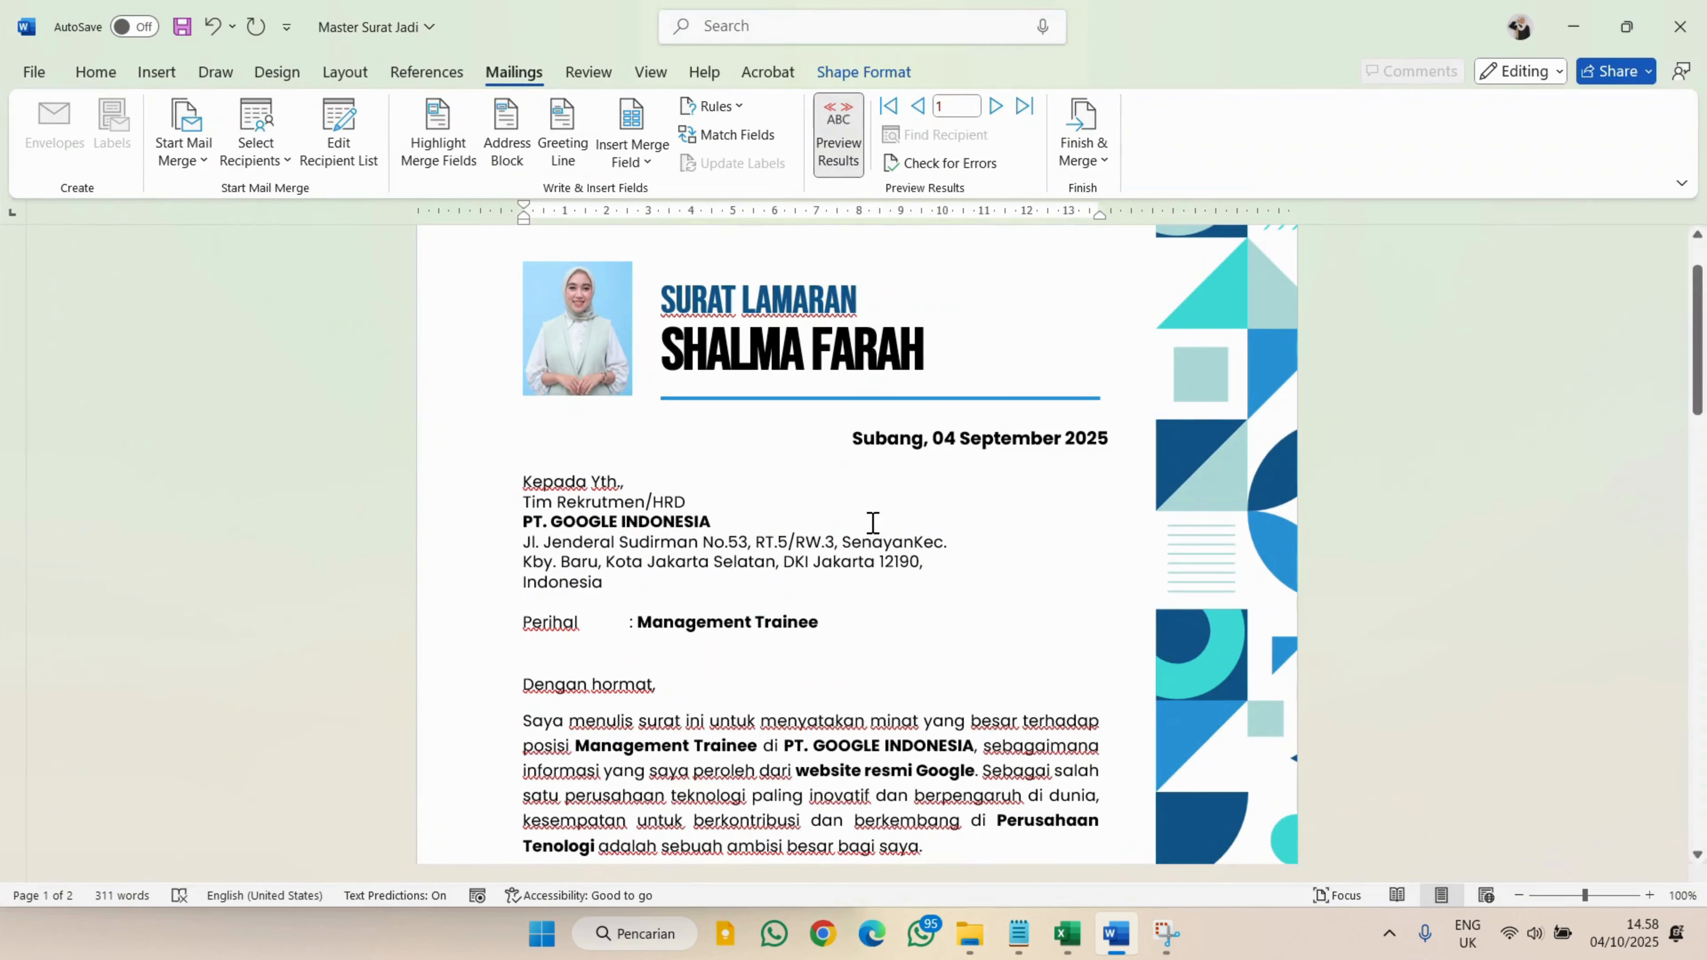
Step the letter preview forward to record 7 and examine both pages of that recipient's letter
{"action": "left_click", "coordinate": [998, 105]}
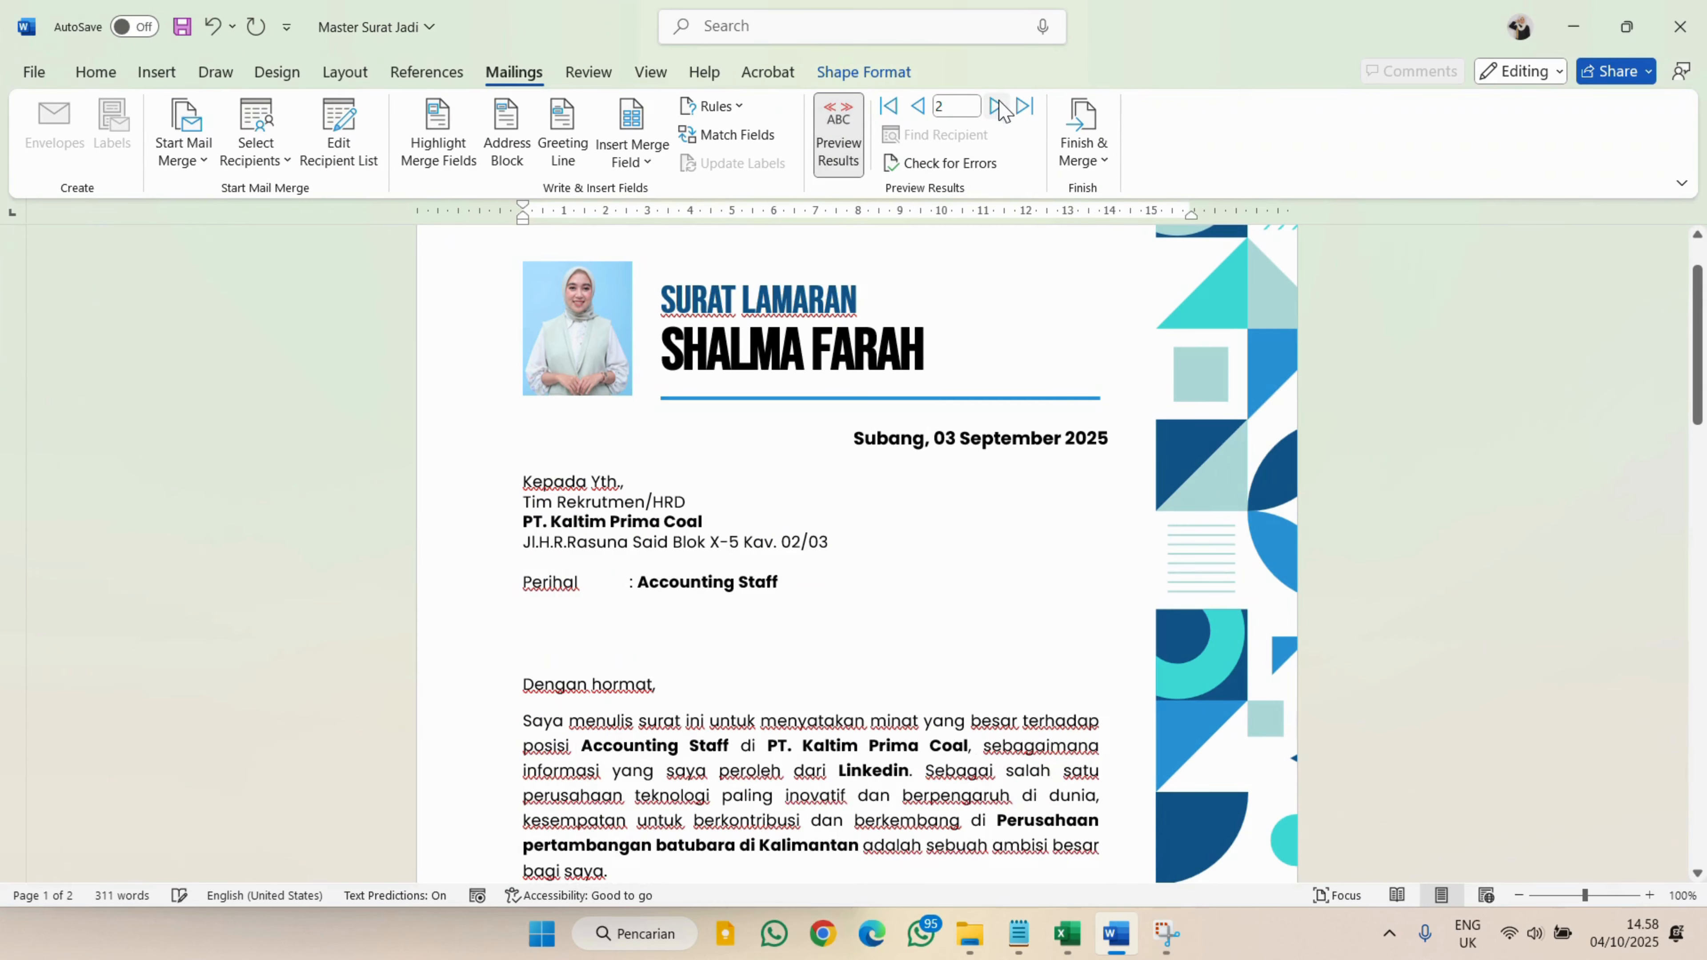
{"action": "left_click", "coordinate": [998, 105]}
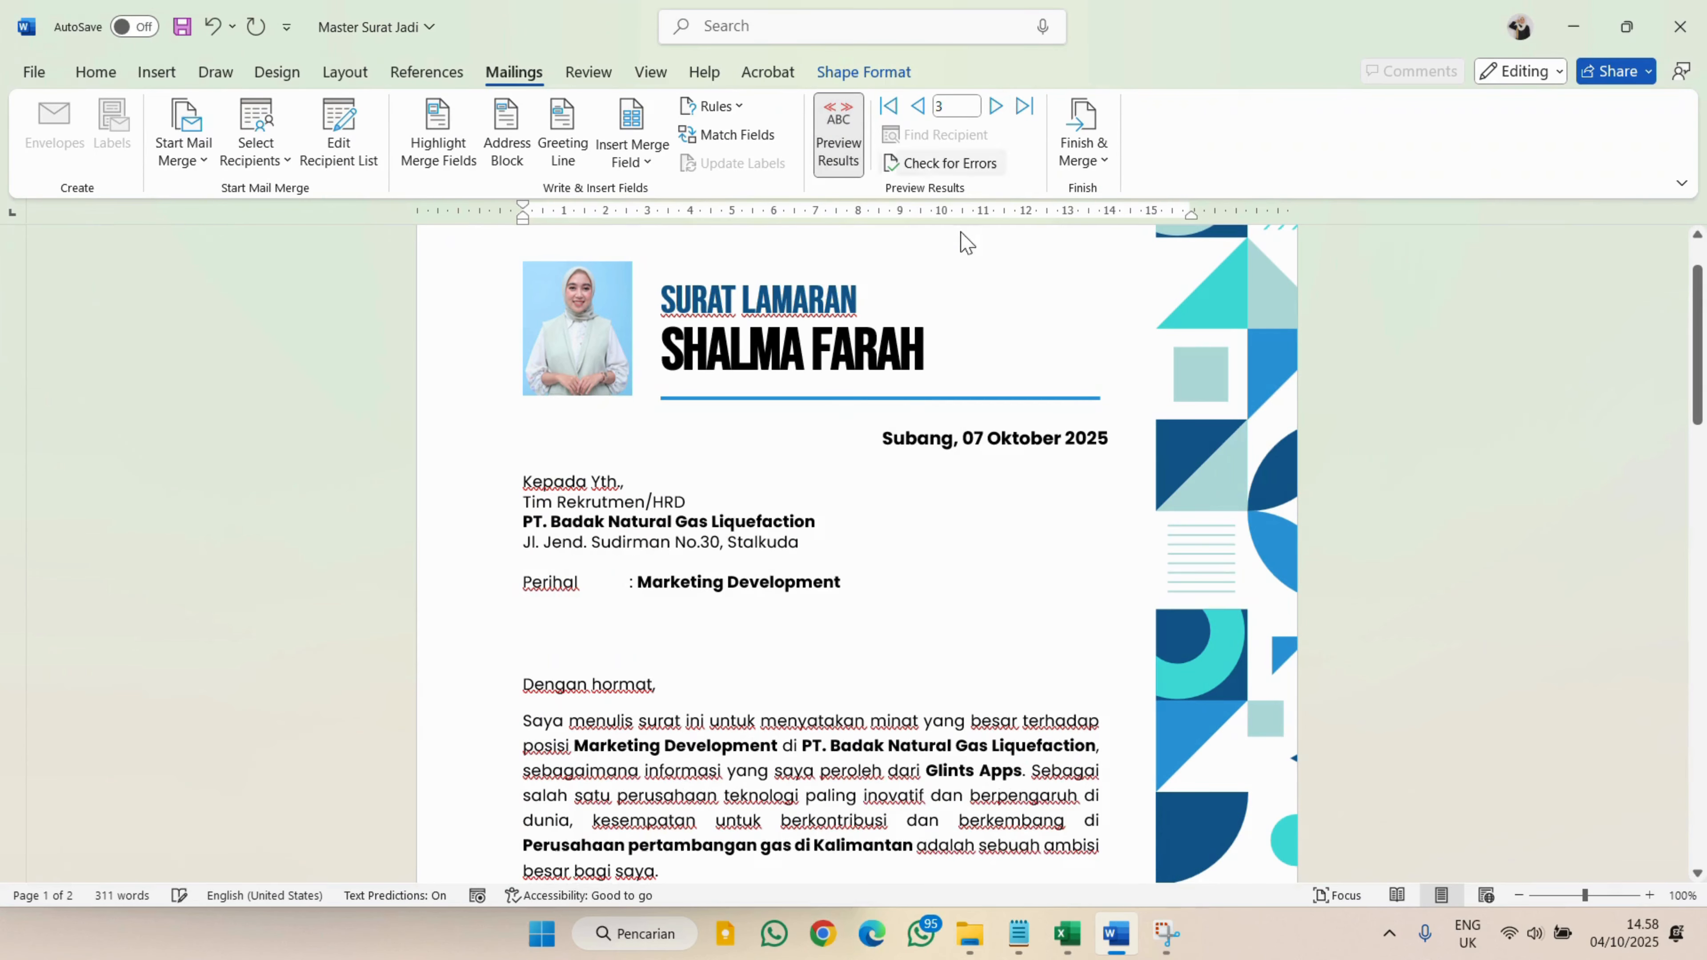
{"action": "left_click", "coordinate": [997, 108]}
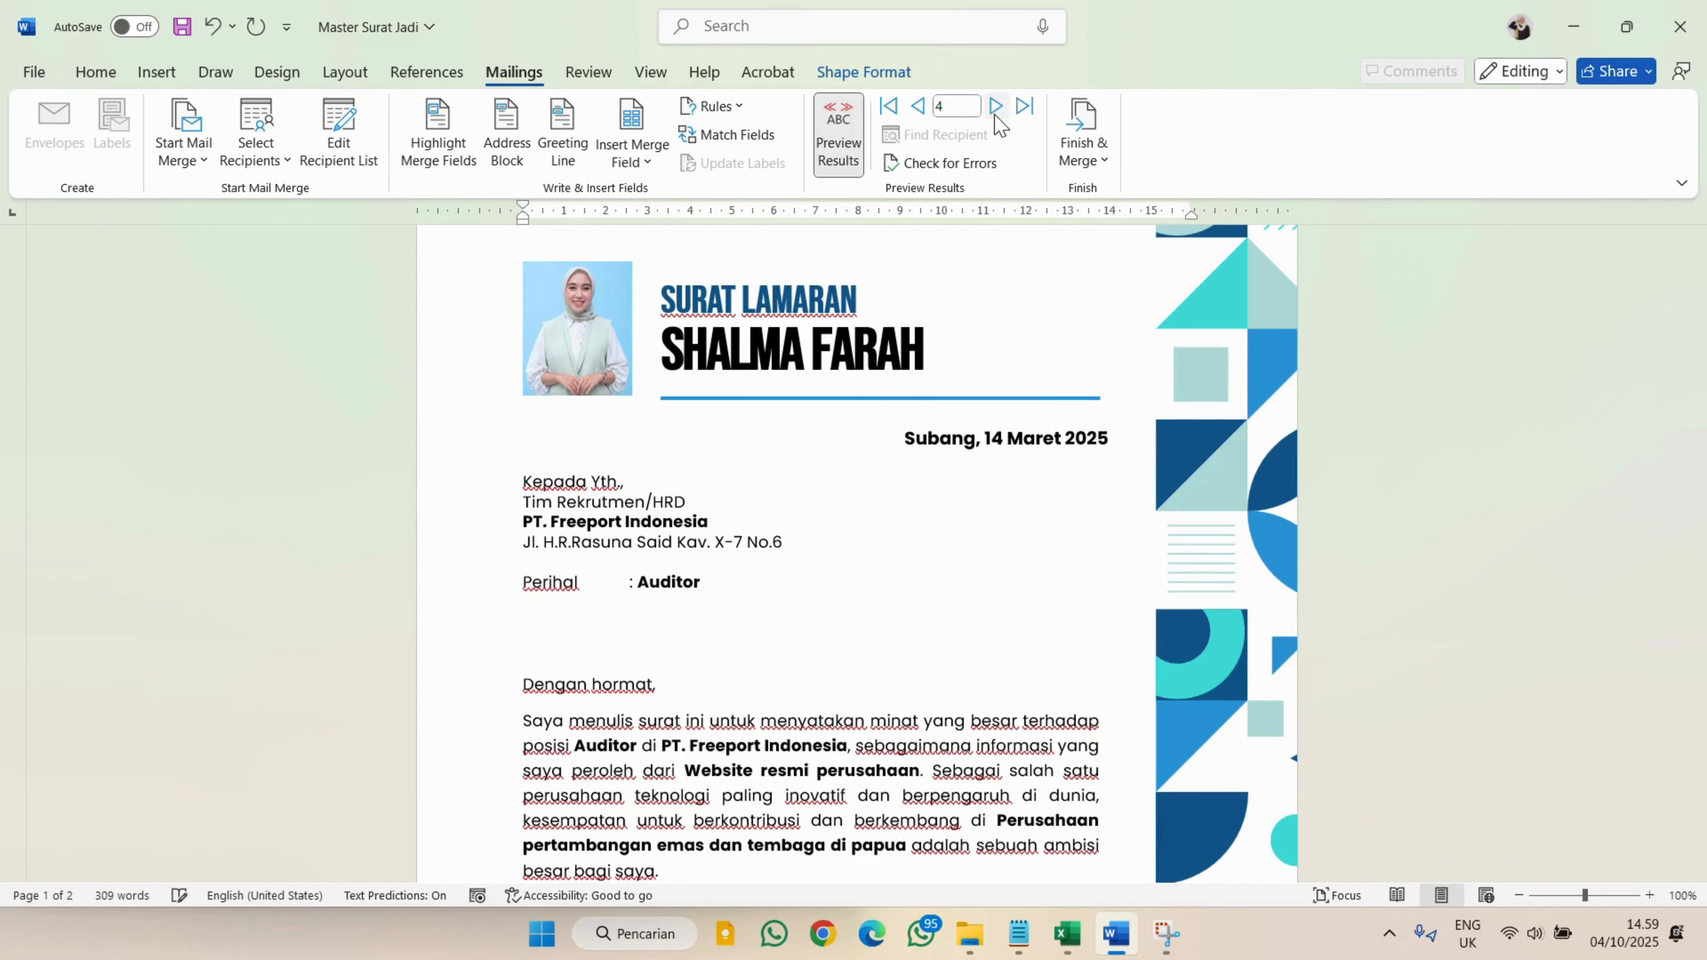
{"action": "left_click", "coordinate": [996, 106]}
{"action": "left_click", "coordinate": [997, 106]}
{"action": "scroll", "coordinate": [931, 572], "scroll_direction": "down", "scroll_amount": 10}
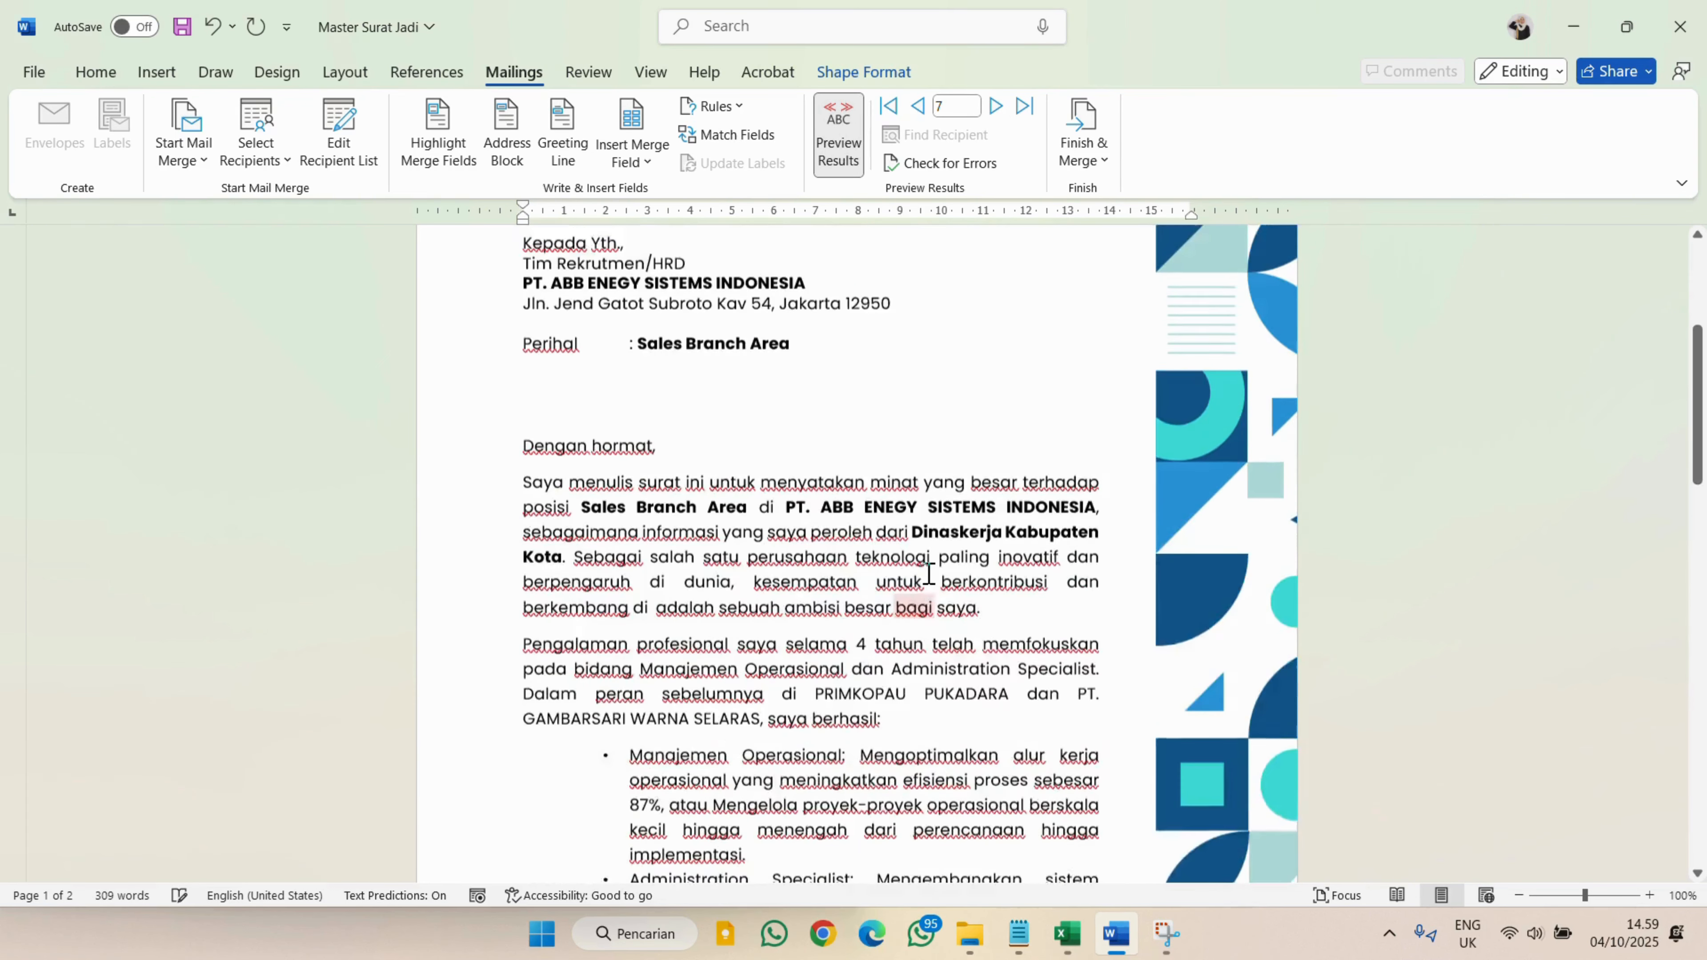
{"action": "scroll", "coordinate": [929, 572], "scroll_direction": "down", "scroll_amount": 15}
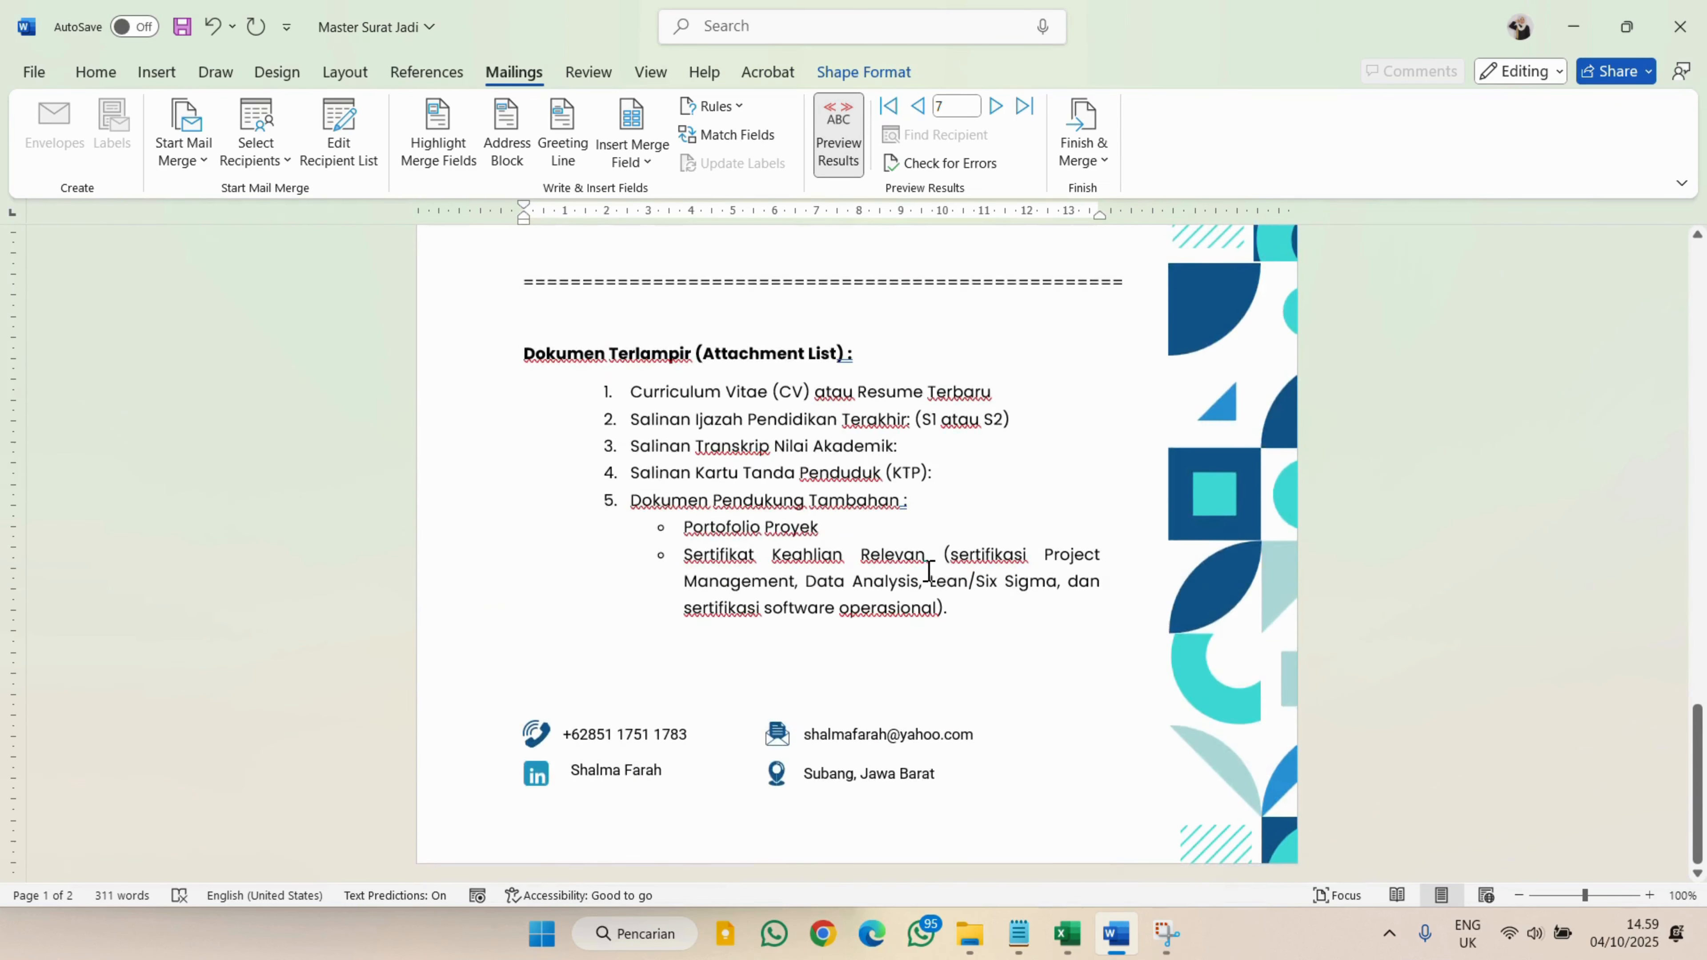
{"action": "scroll", "coordinate": [928, 572], "scroll_direction": "up", "scroll_amount": 6}
{"action": "scroll", "coordinate": [929, 572], "scroll_direction": "up", "scroll_amount": 18}
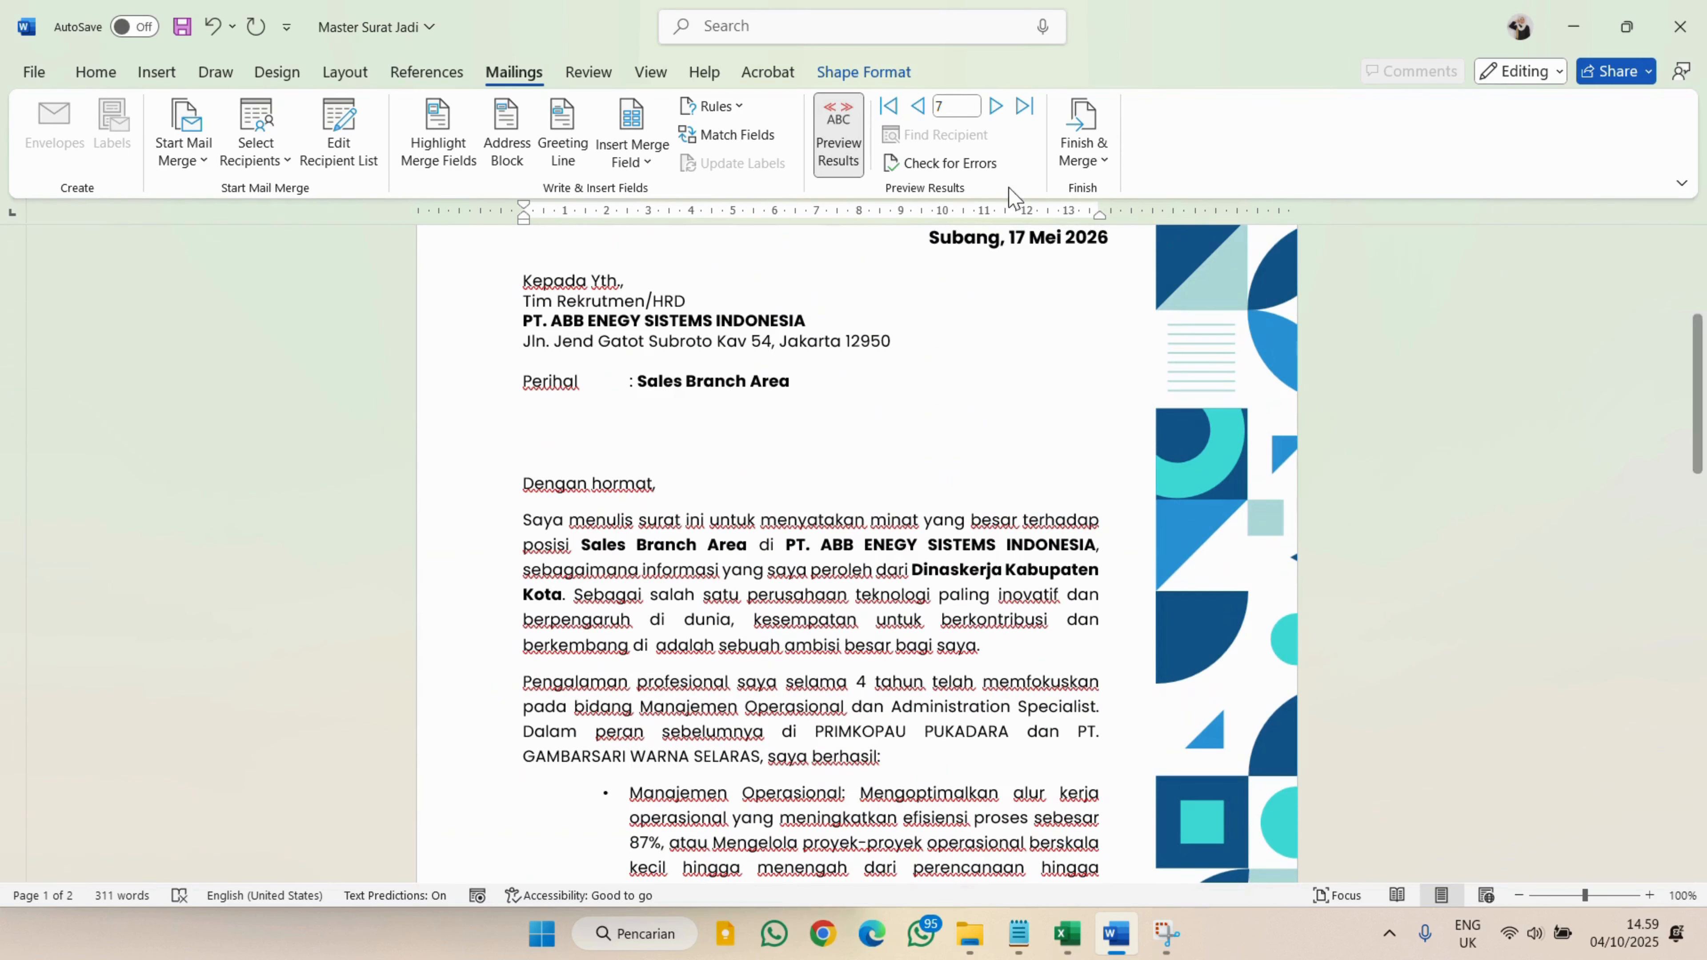
Advance the letter preview to record 9 and check its date, recipient, subject and opening paragraph
{"action": "left_click", "coordinate": [996, 106]}
{"action": "left_click", "coordinate": [996, 106]}
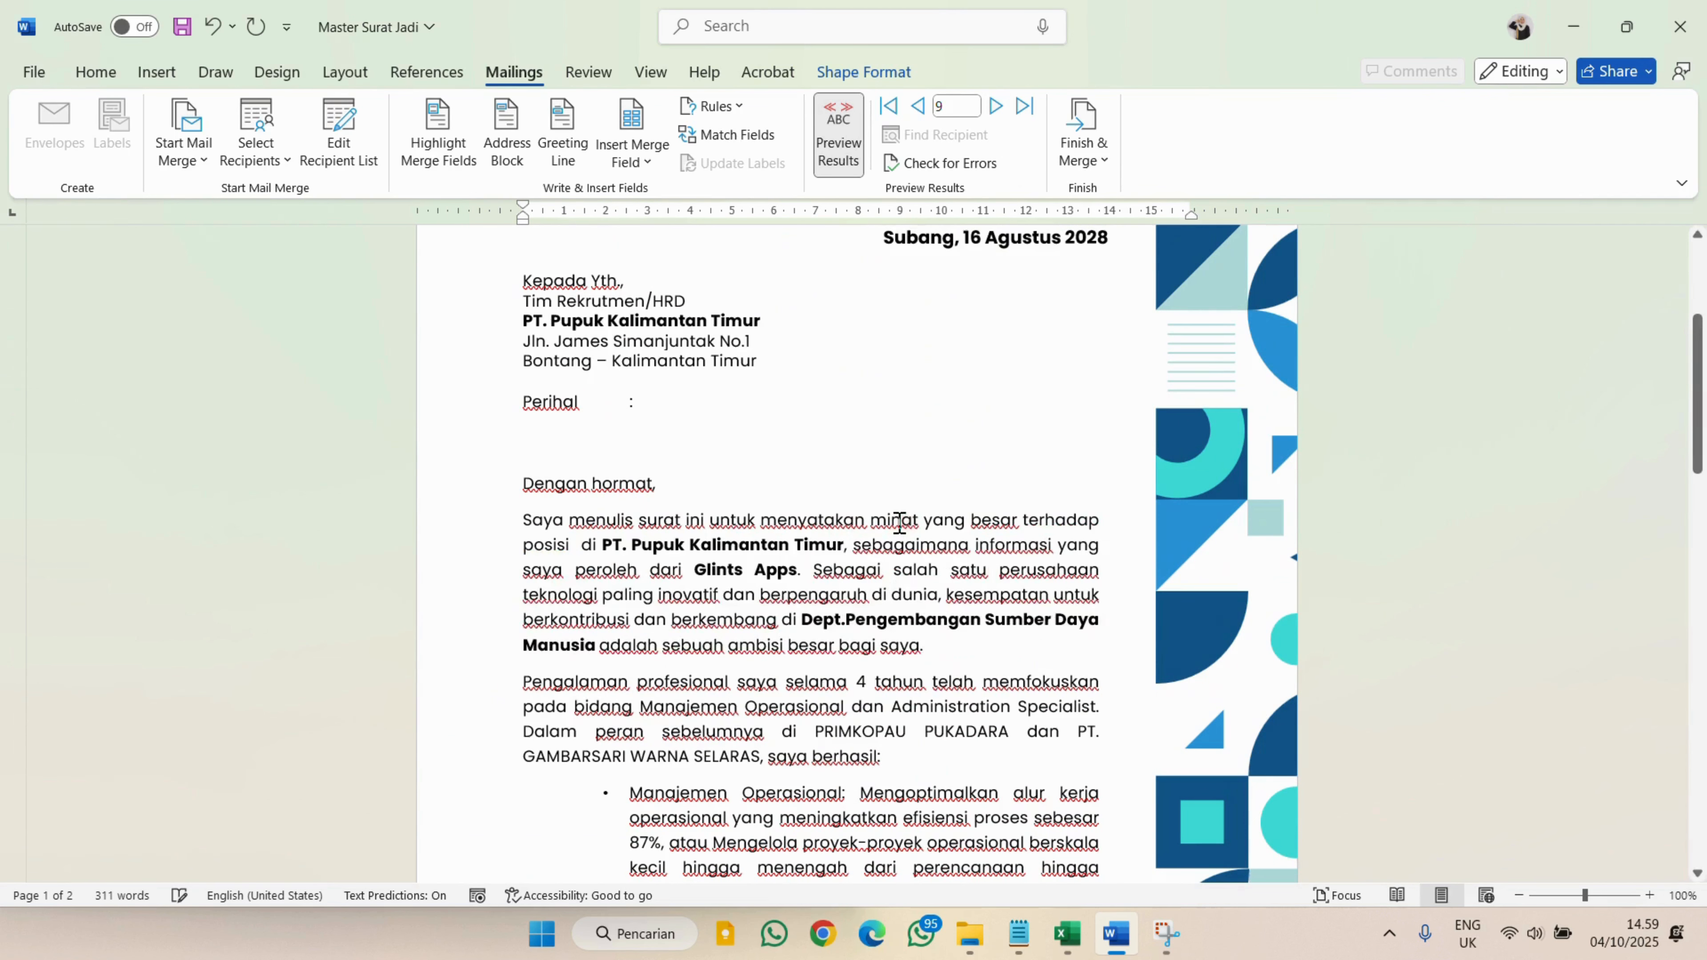
{"action": "scroll", "coordinate": [899, 523], "scroll_direction": "up", "scroll_amount": 2}
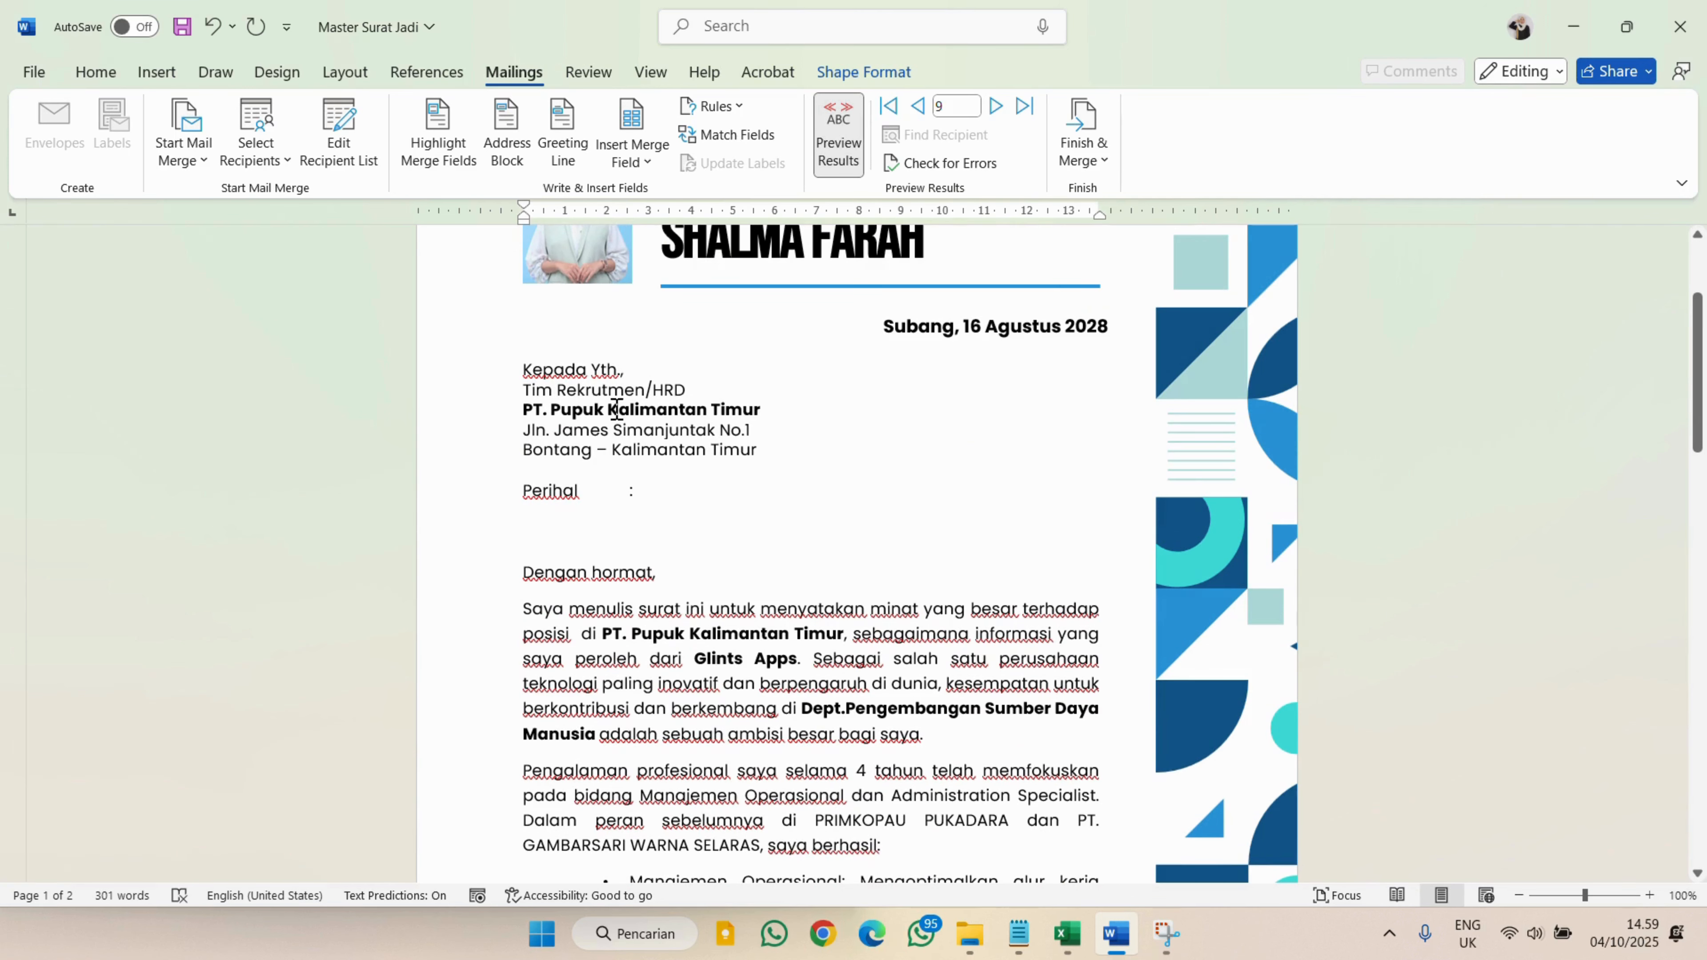
{"action": "scroll", "coordinate": [778, 564], "scroll_direction": "up", "scroll_amount": 3}
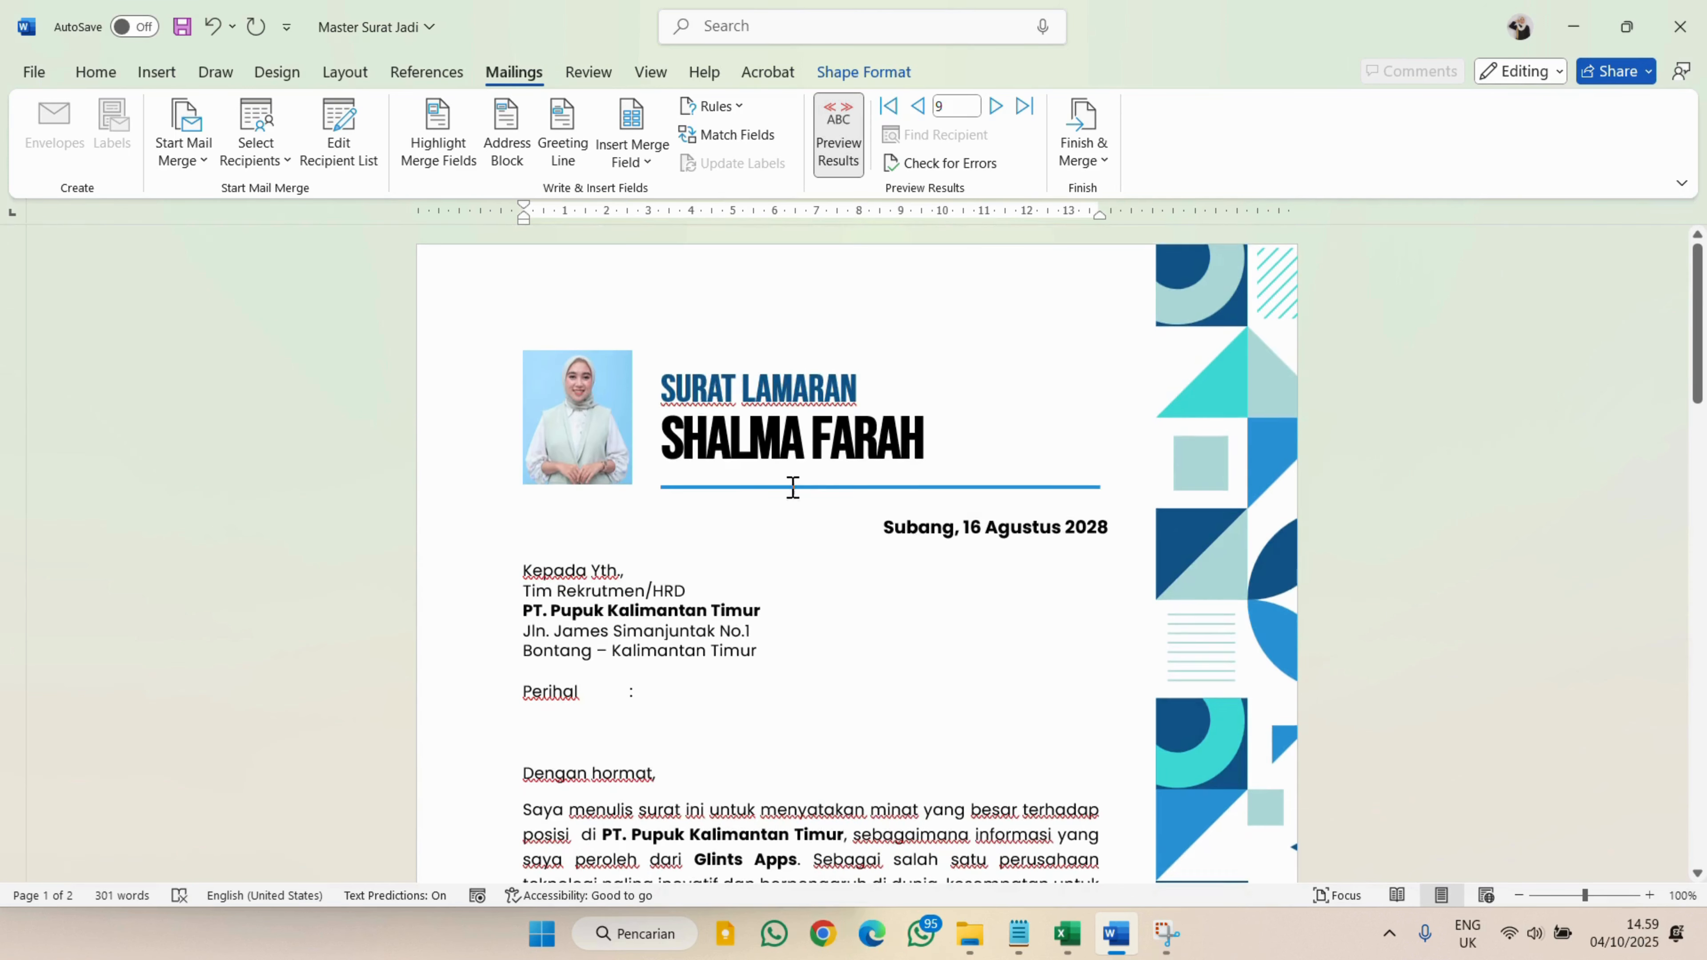
{"action": "scroll", "coordinate": [945, 762], "scroll_direction": "down", "scroll_amount": 3}
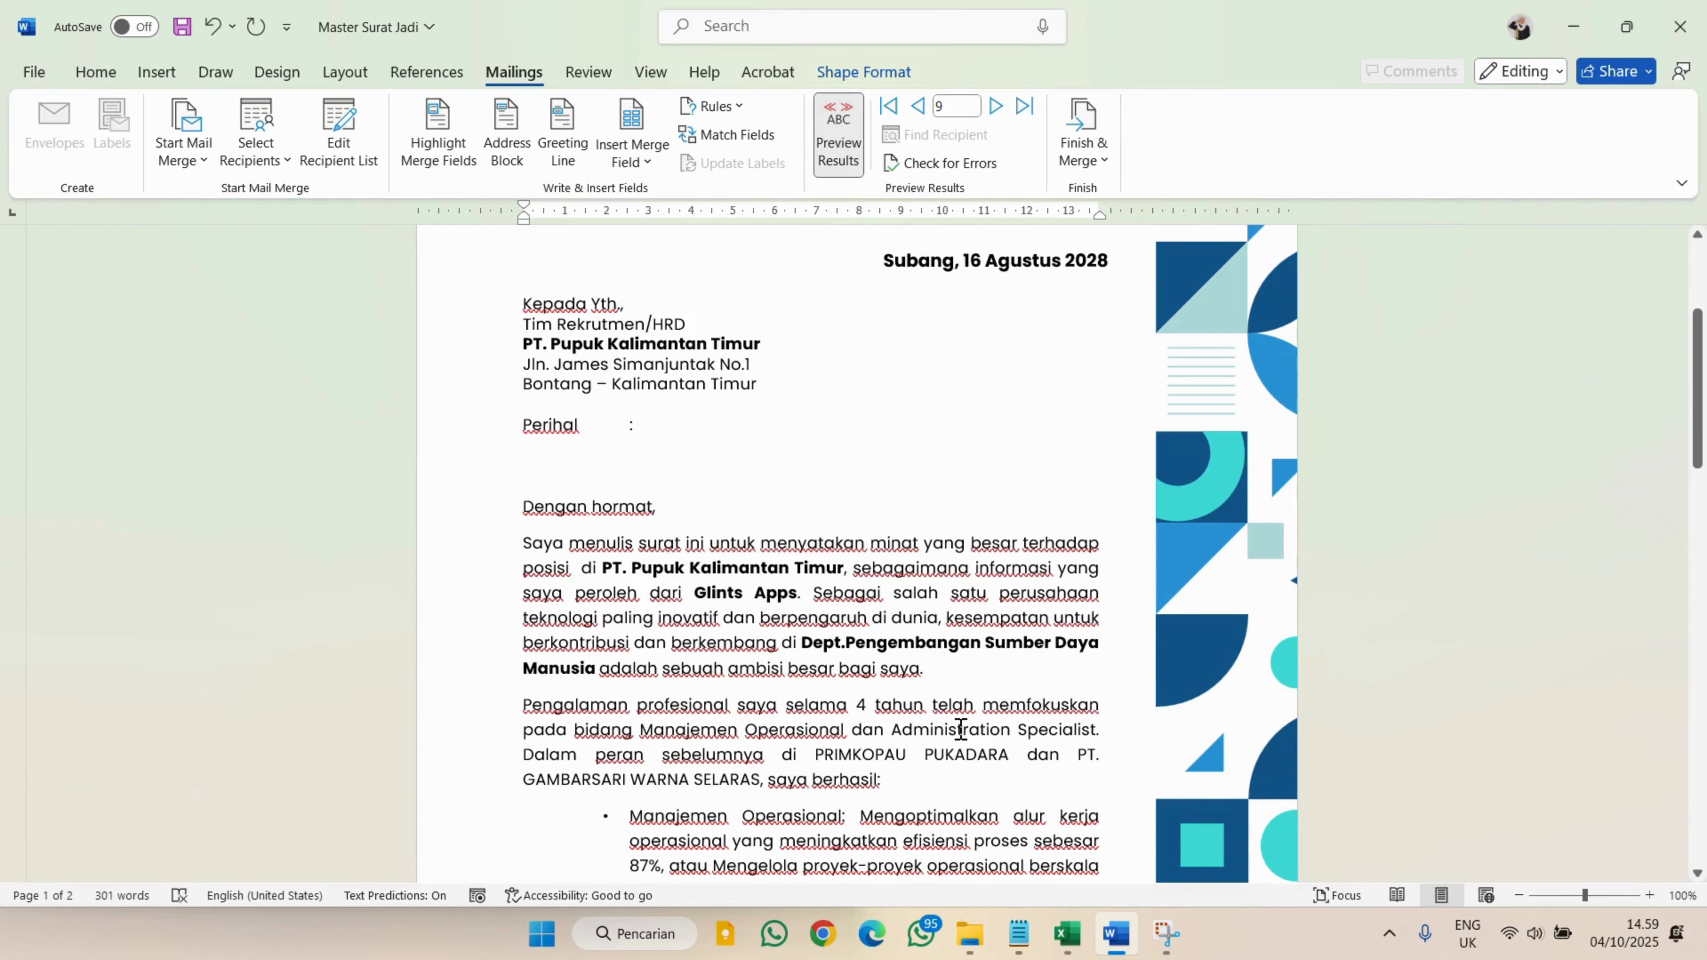
{"action": "double_click", "coordinate": [957, 706]}
{"action": "scroll", "coordinate": [942, 693], "scroll_direction": "up", "scroll_amount": 1}
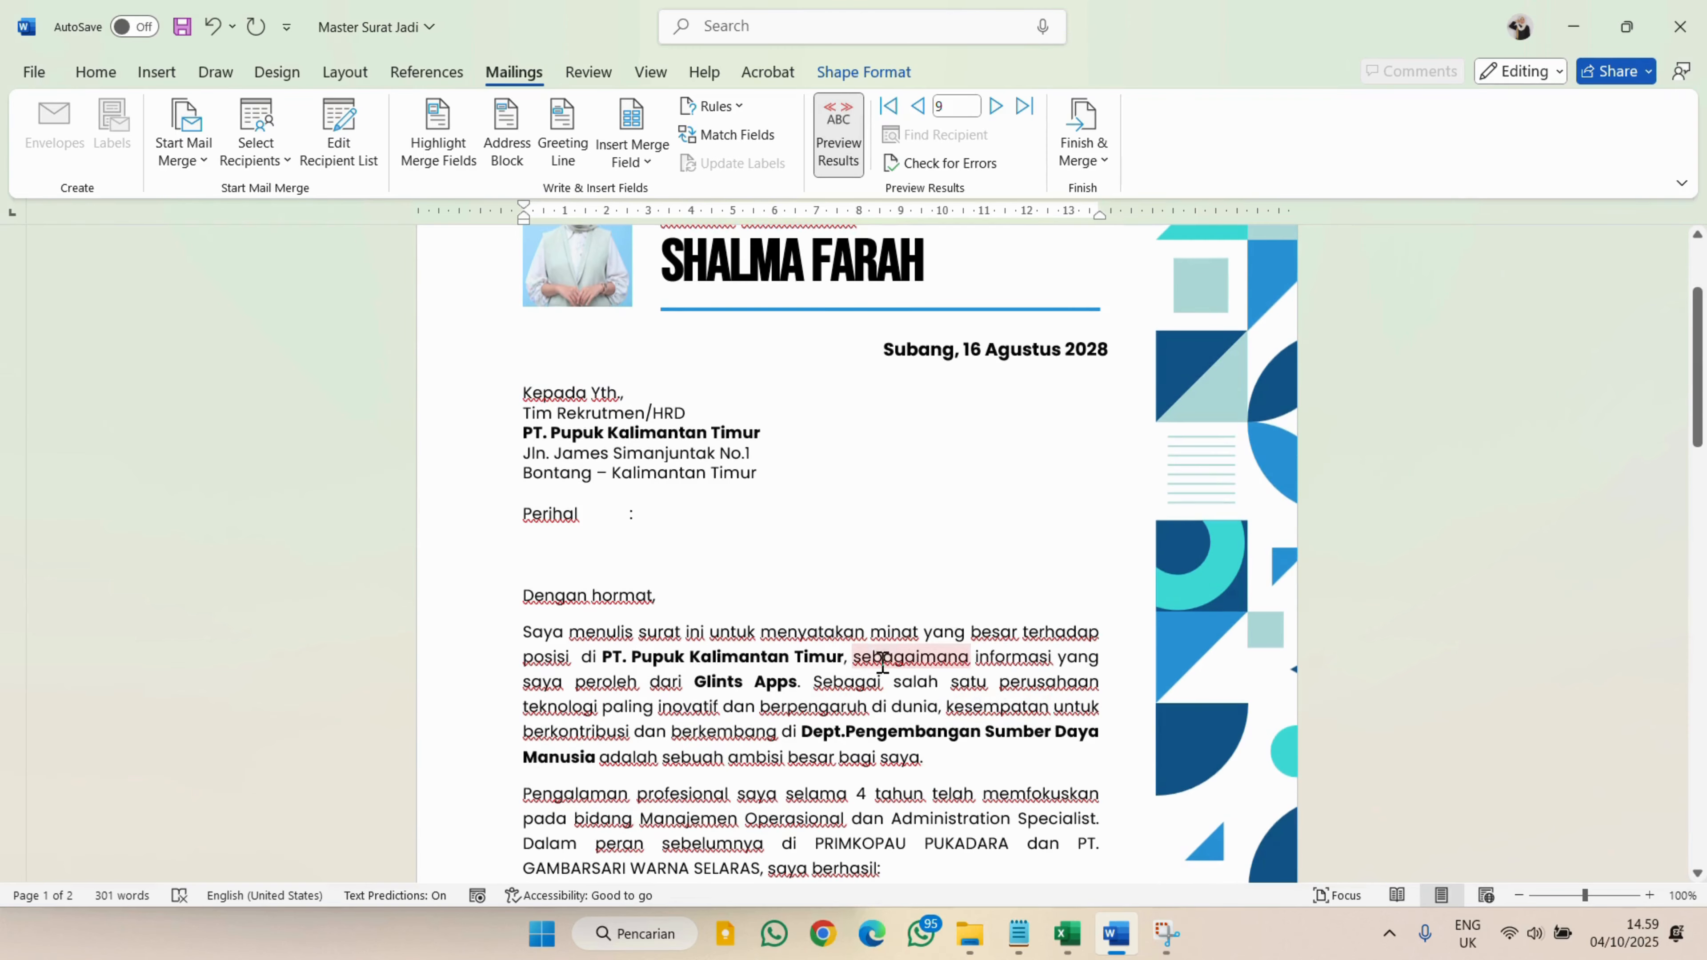
Browse the letter preview through to record 12 and check the merged fields on its first page
{"action": "left_click", "coordinate": [996, 106]}
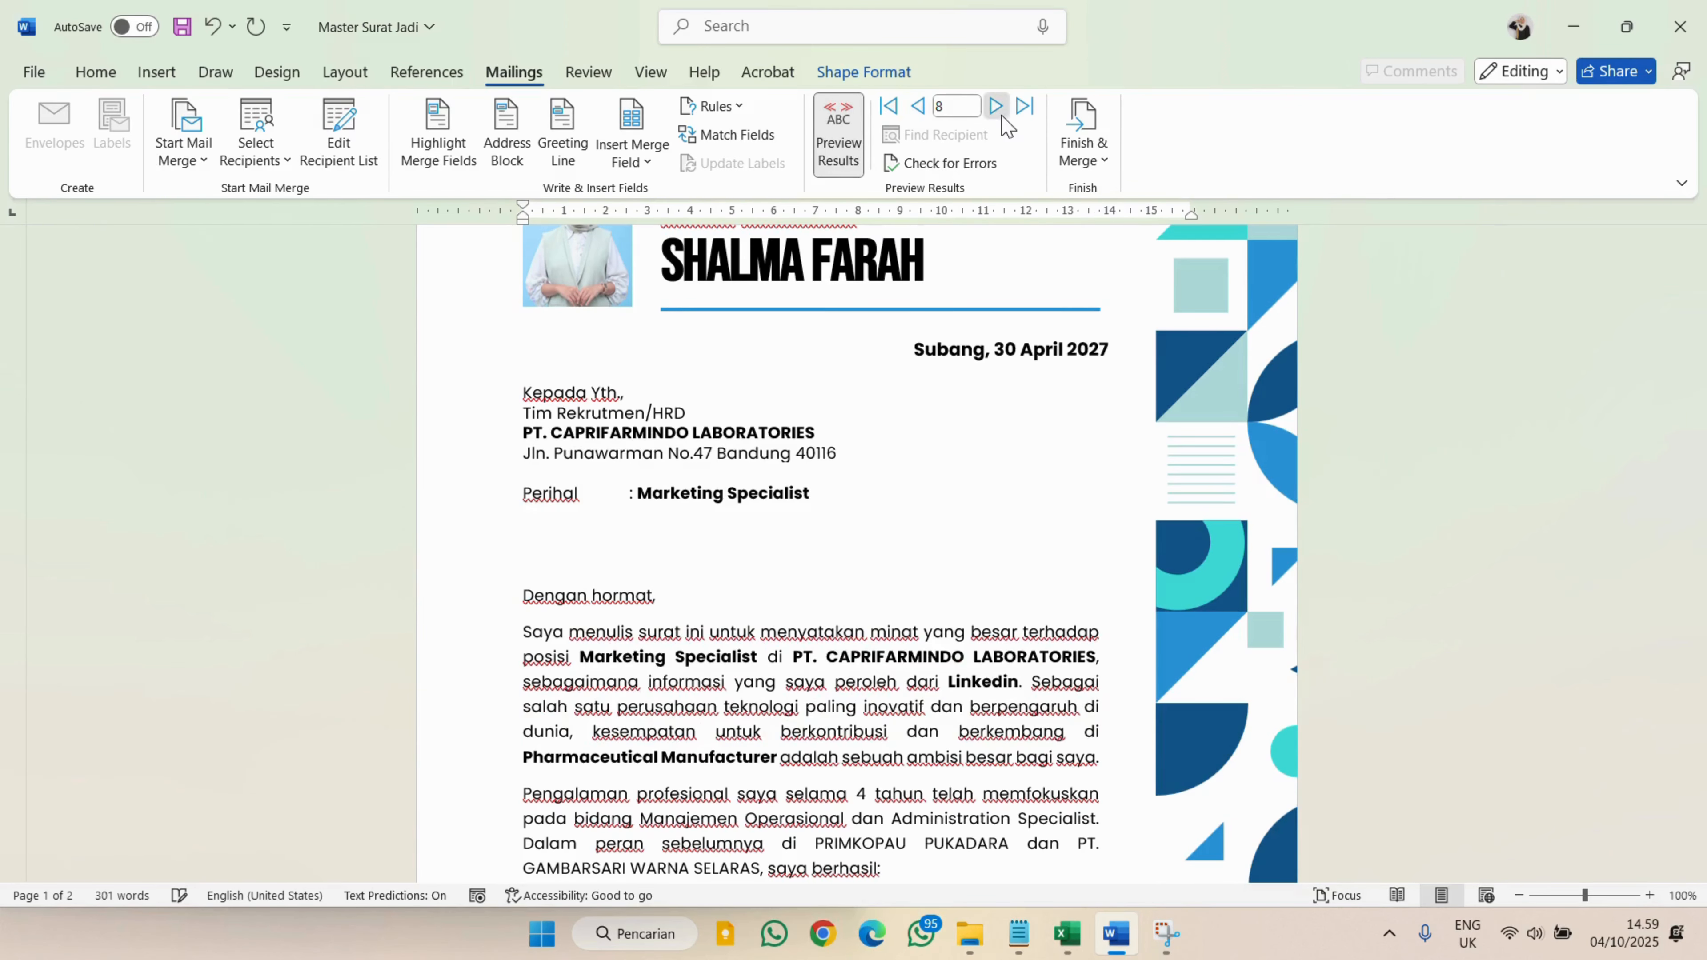
{"action": "left_click", "coordinate": [997, 105]}
{"action": "left_click", "coordinate": [996, 105]}
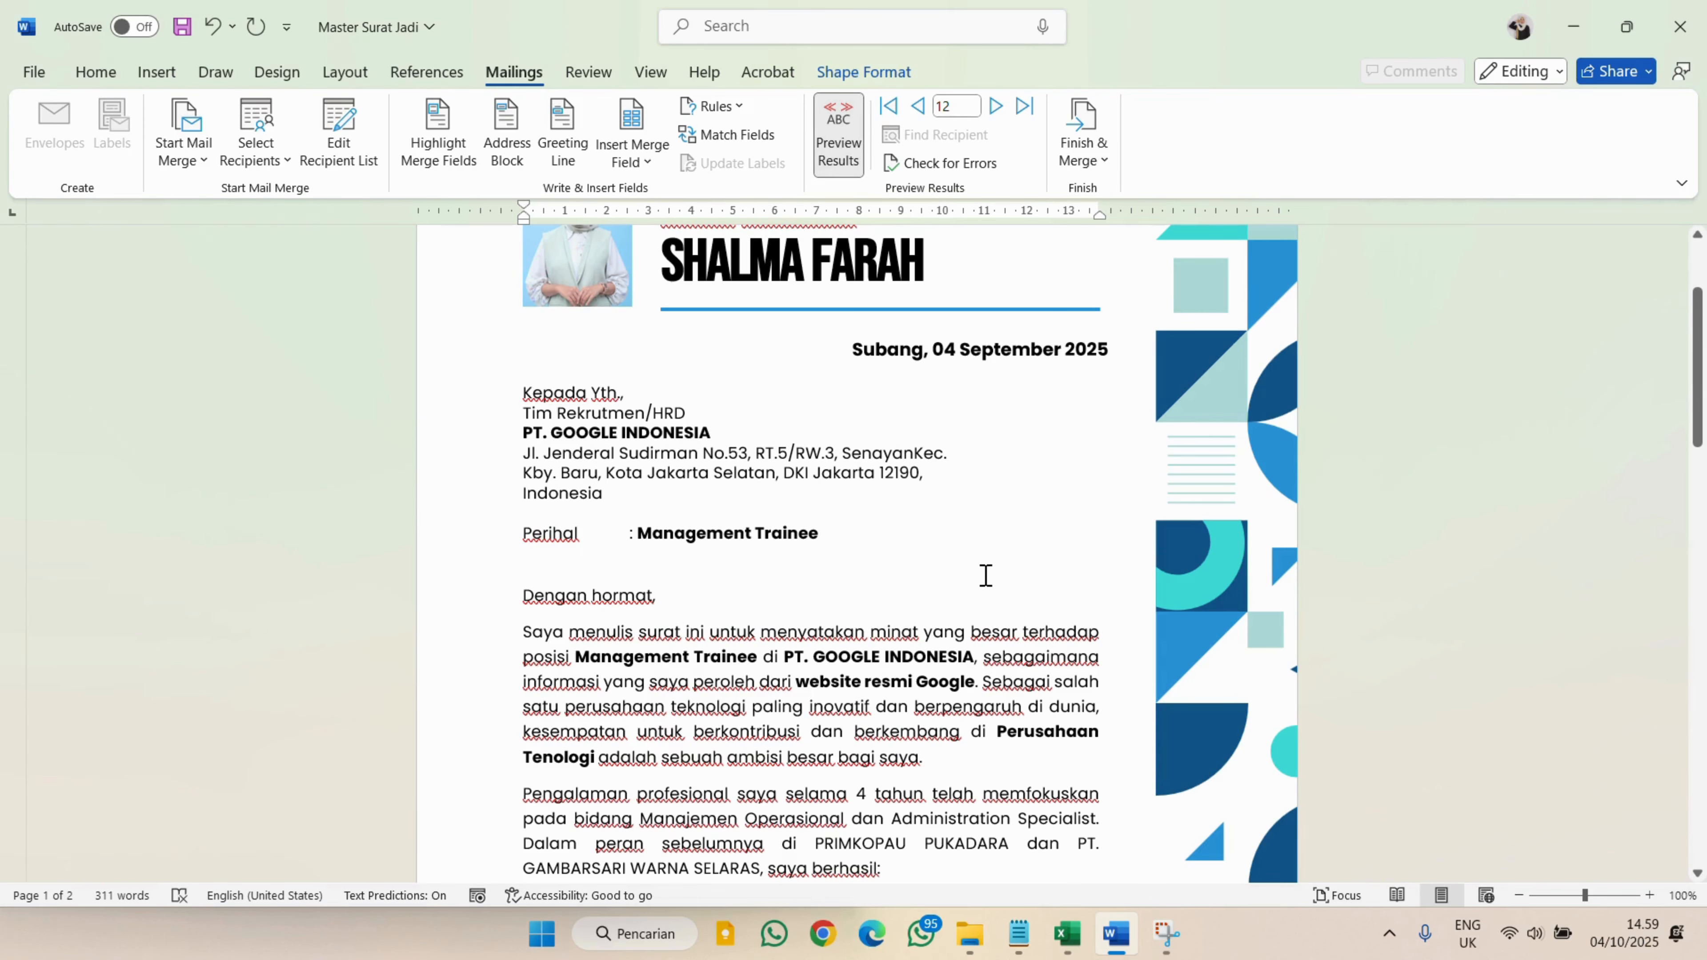
{"action": "scroll", "coordinate": [994, 608], "scroll_direction": "down", "scroll_amount": 4}
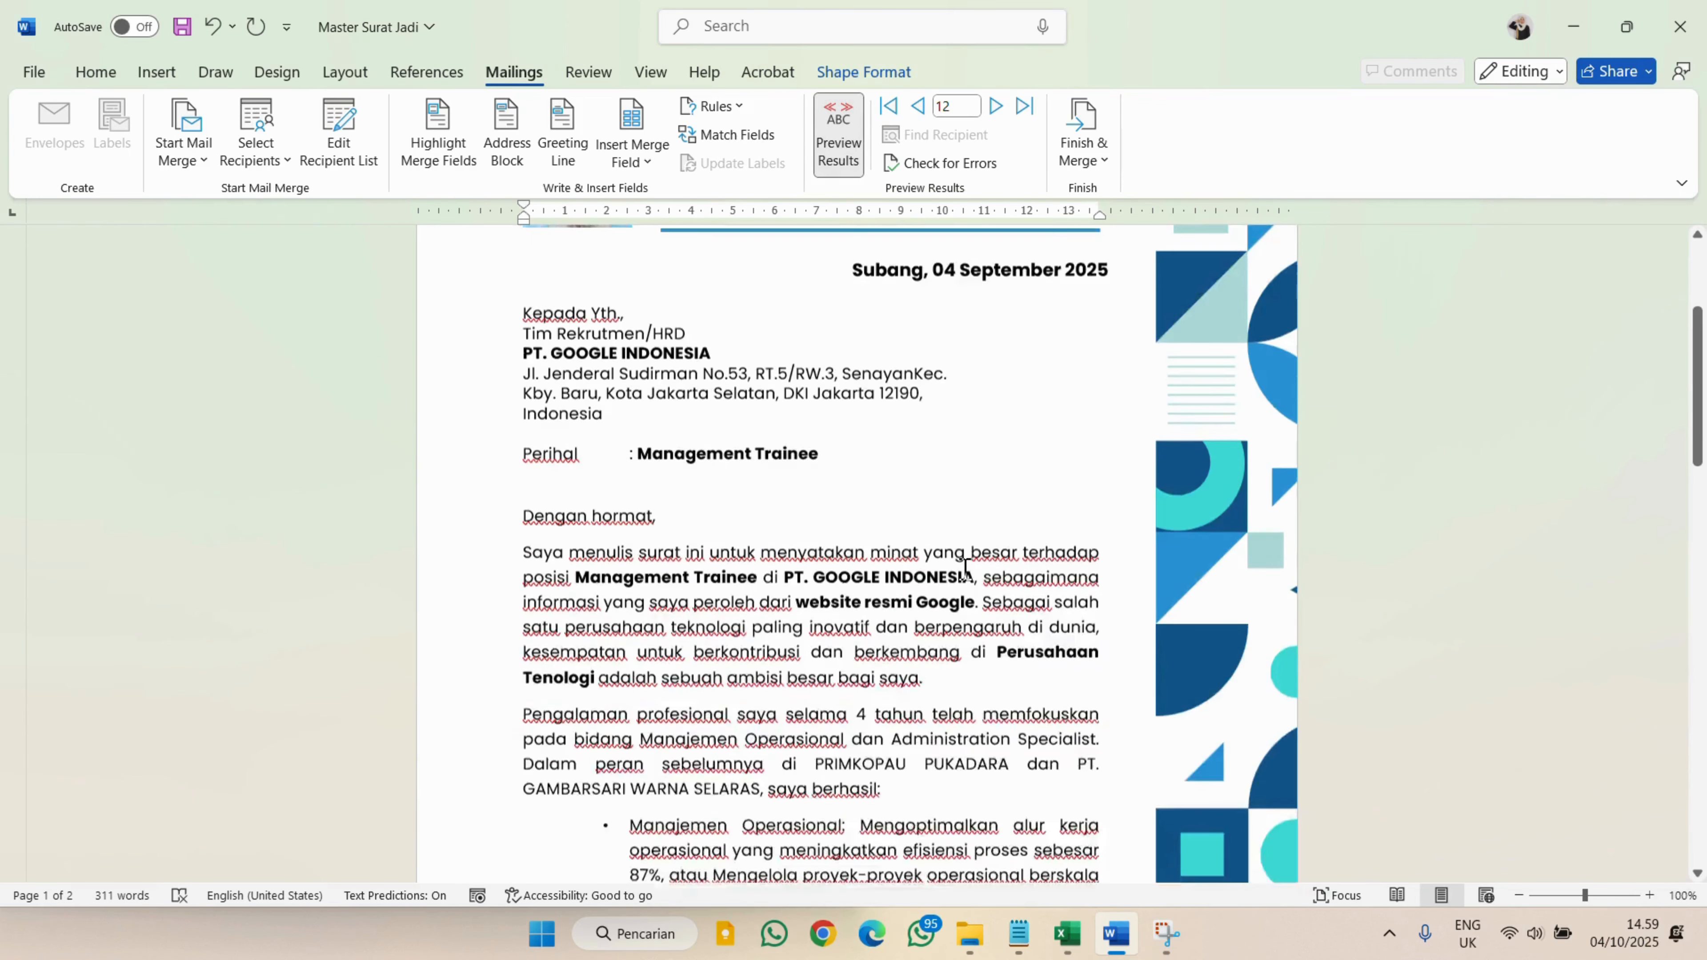
{"action": "scroll", "coordinate": [965, 570], "scroll_direction": "up", "scroll_amount": 5}
{"action": "scroll", "coordinate": [965, 569], "scroll_direction": "up", "scroll_amount": 1}
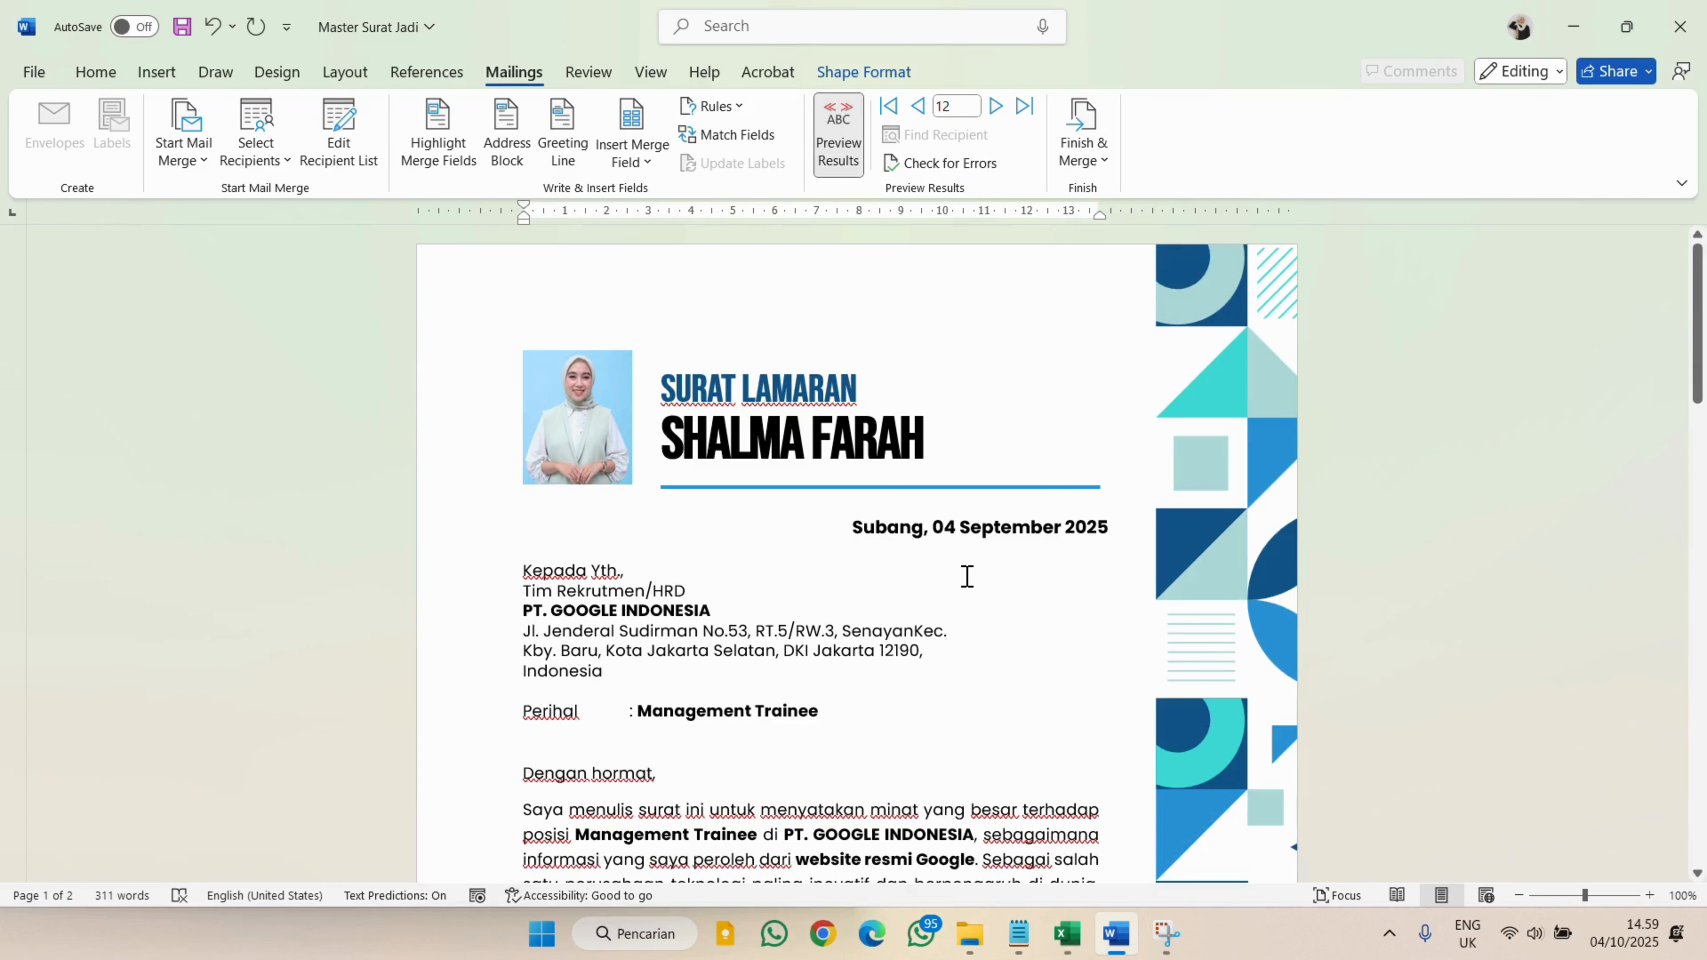
{"action": "scroll", "coordinate": [968, 591], "scroll_direction": "down", "scroll_amount": 1}
{"action": "scroll", "coordinate": [967, 592], "scroll_direction": "down", "scroll_amount": 3}
{"action": "scroll", "coordinate": [955, 578], "scroll_direction": "up", "scroll_amount": 4}
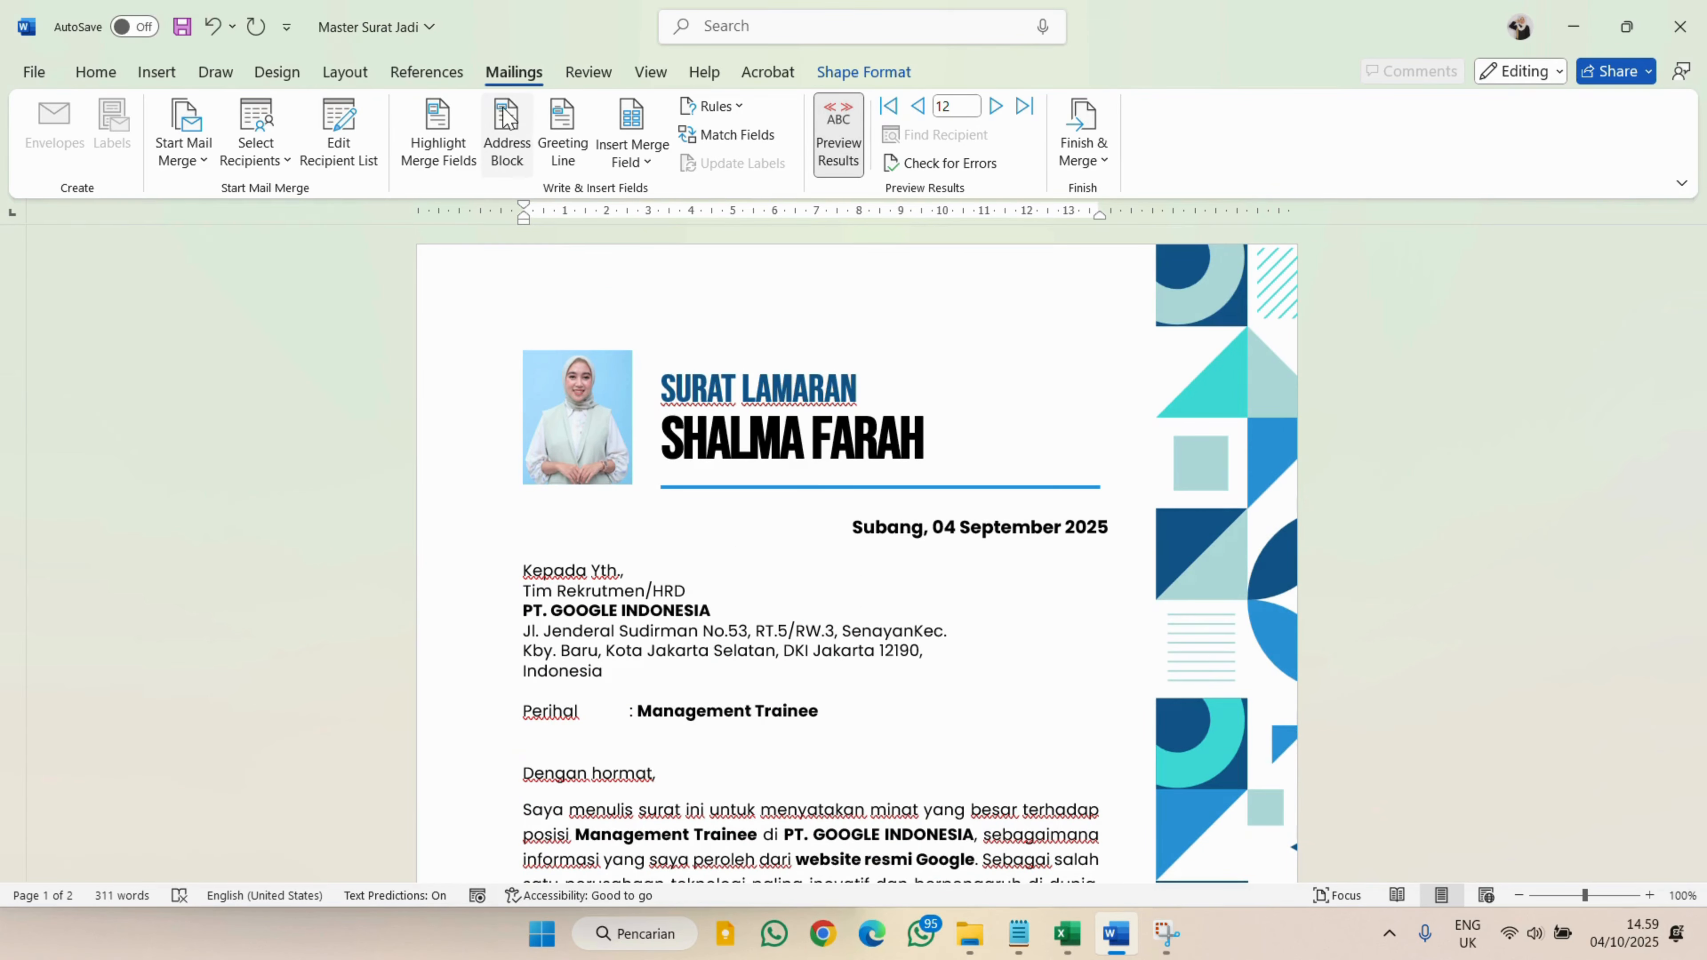
{"action": "double_click", "coordinate": [658, 393]}
{"action": "left_click", "coordinate": [657, 394]}
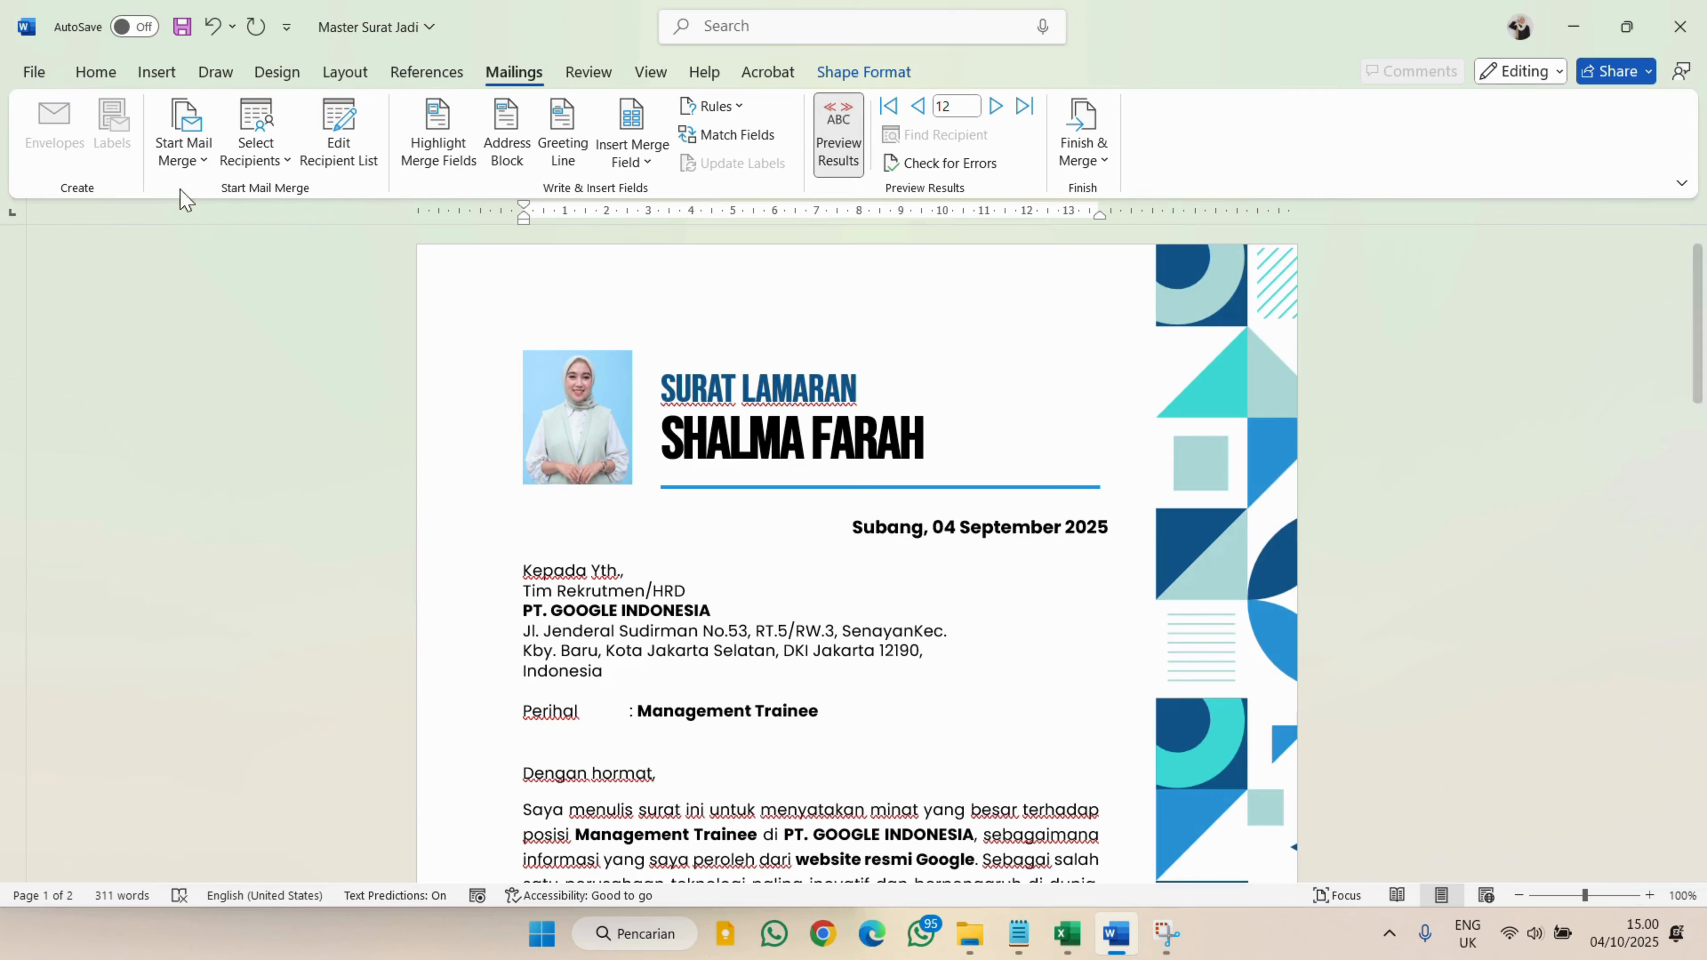
{"action": "left_click", "coordinate": [192, 148]}
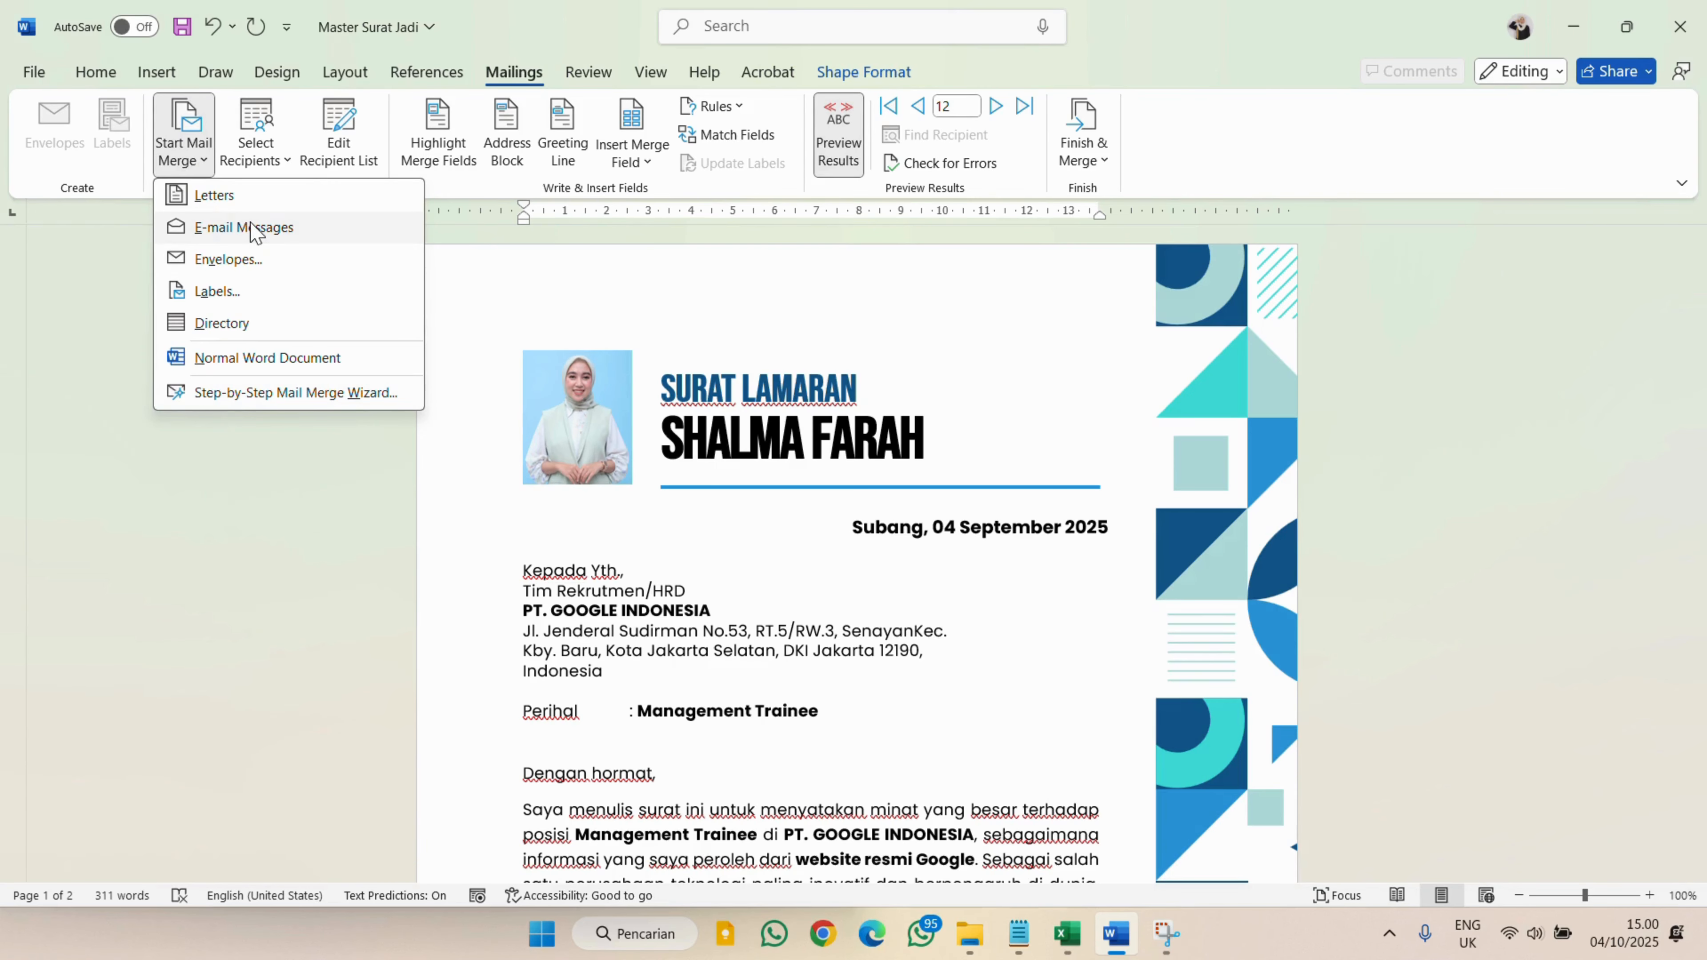
{"action": "left_click", "coordinate": [334, 558]}
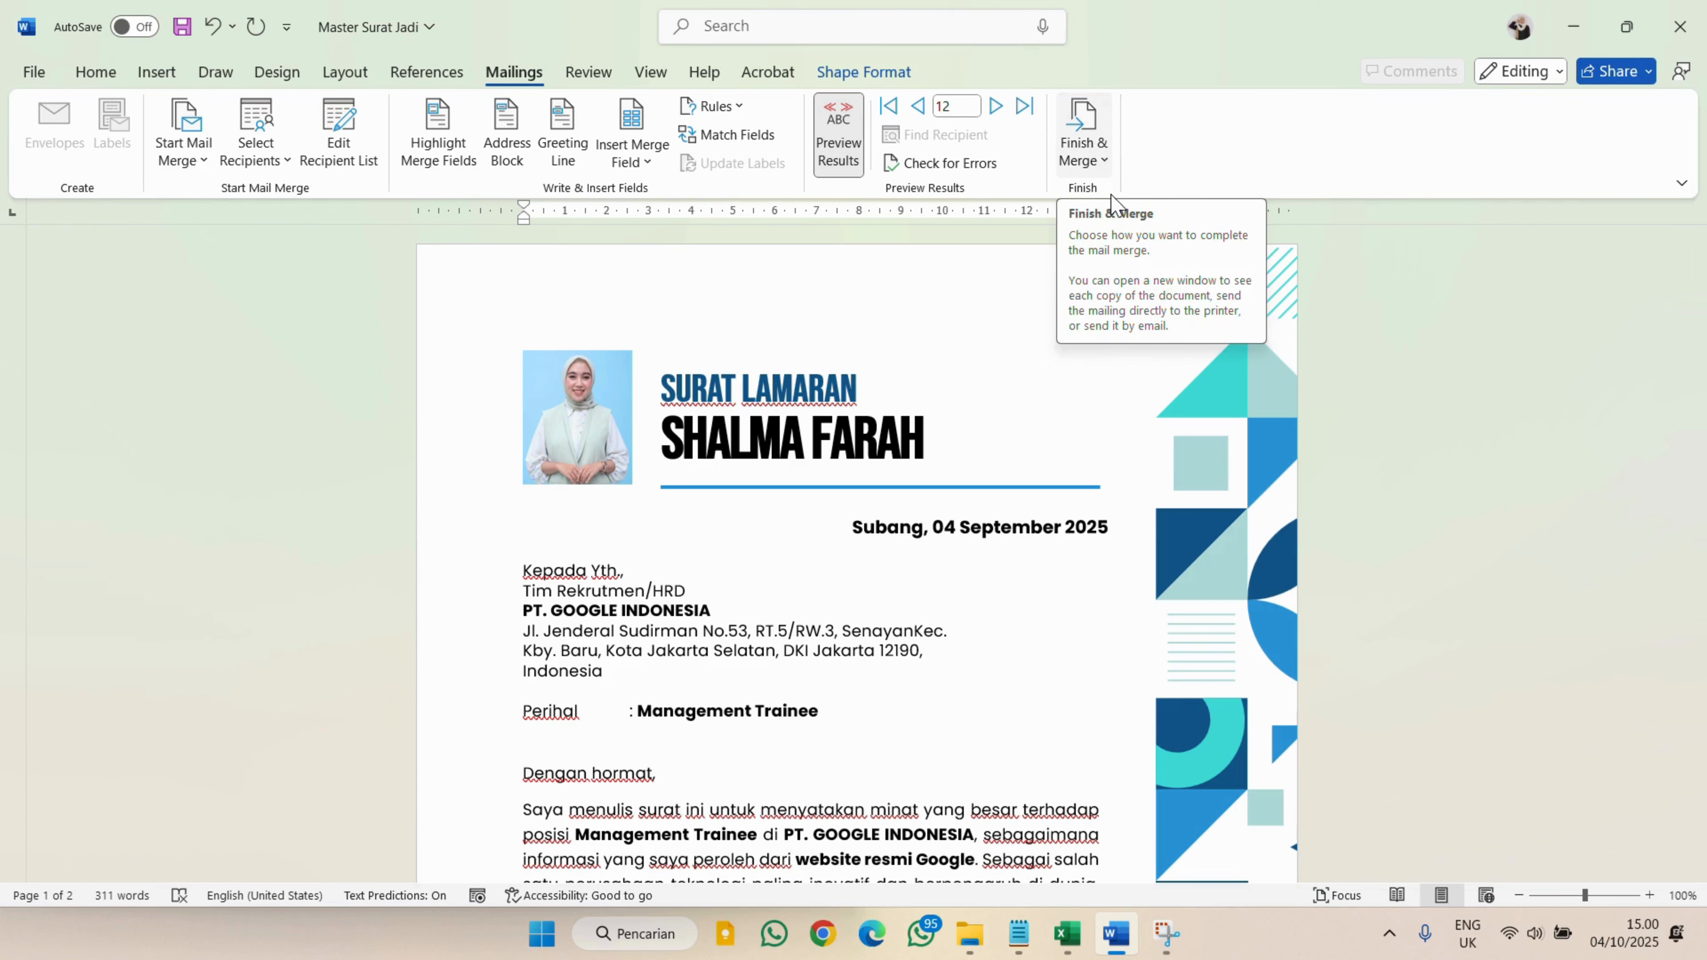
{"action": "scroll", "coordinate": [1185, 458], "scroll_direction": "down", "scroll_amount": 15}
{"action": "scroll", "coordinate": [1189, 462], "scroll_direction": "up", "scroll_amount": 15}
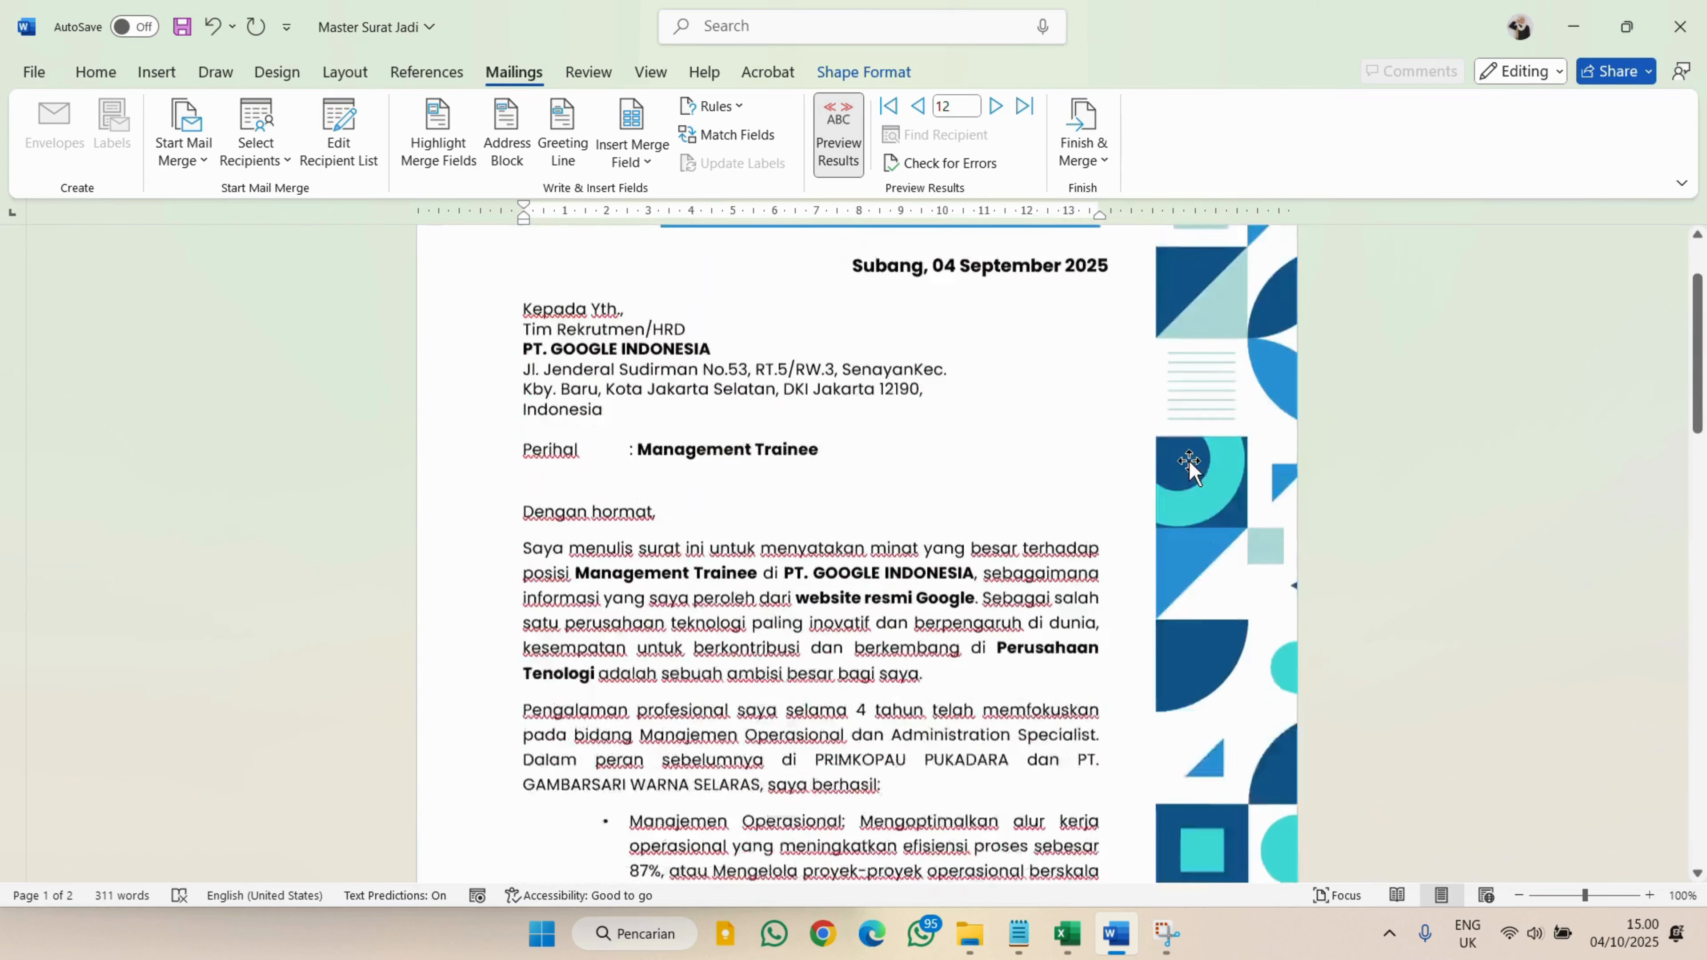
{"action": "left_click", "coordinate": [1098, 159]}
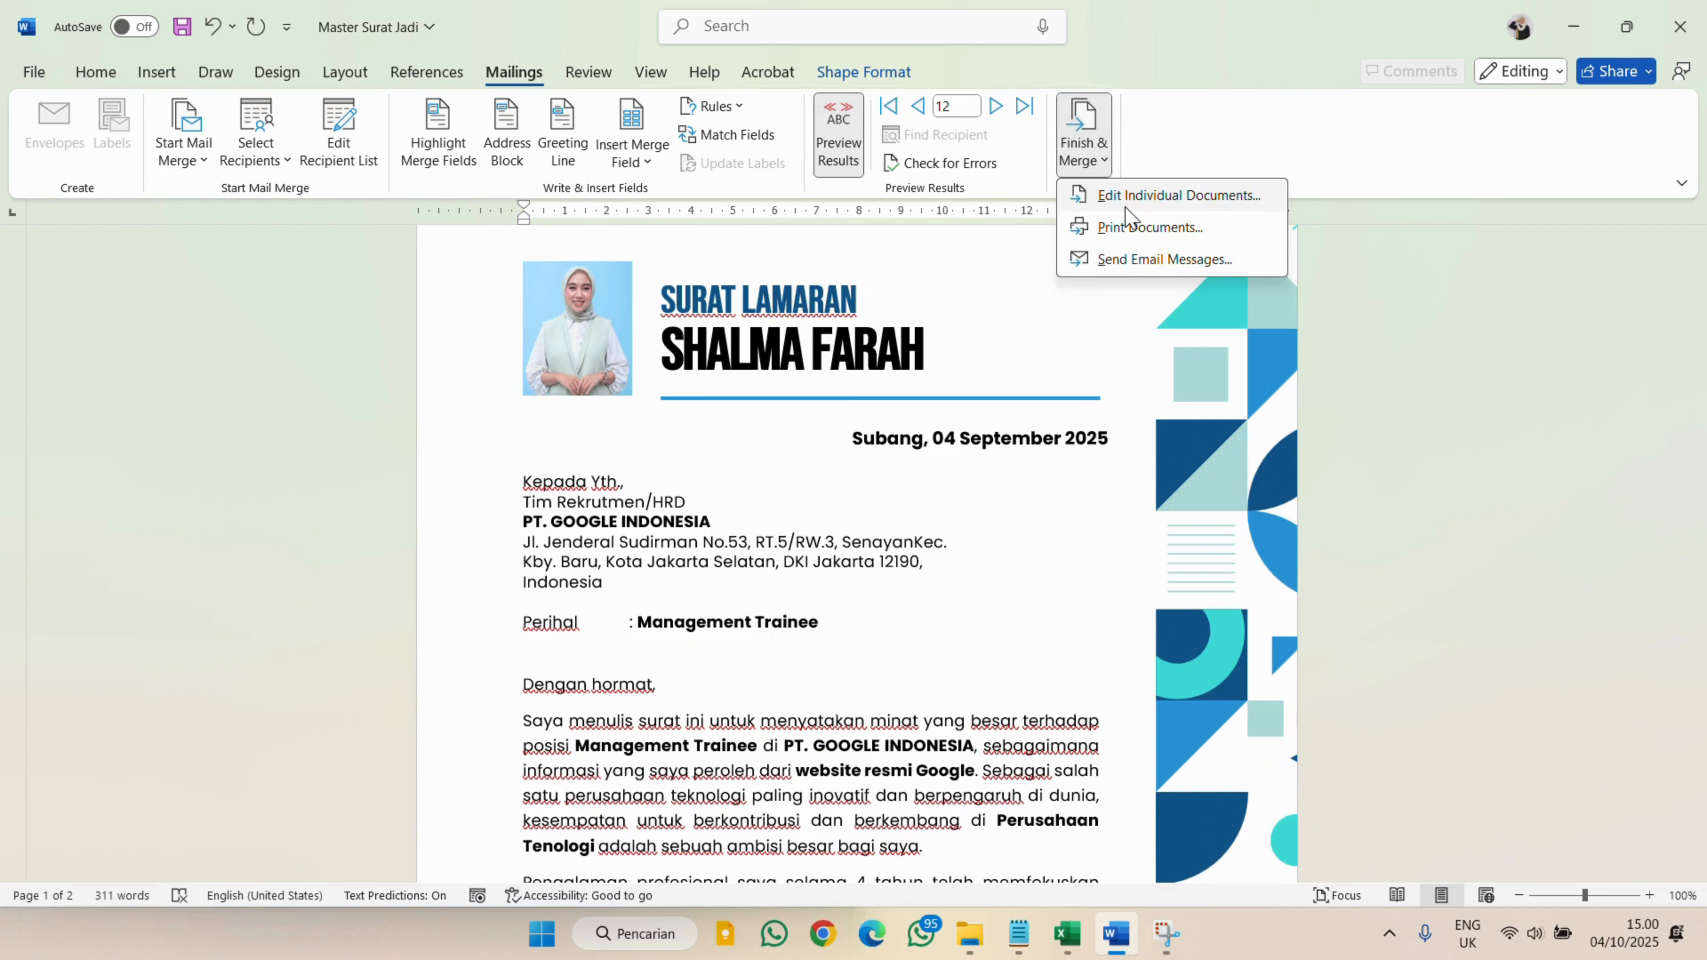
{"action": "left_click", "coordinate": [1143, 193]}
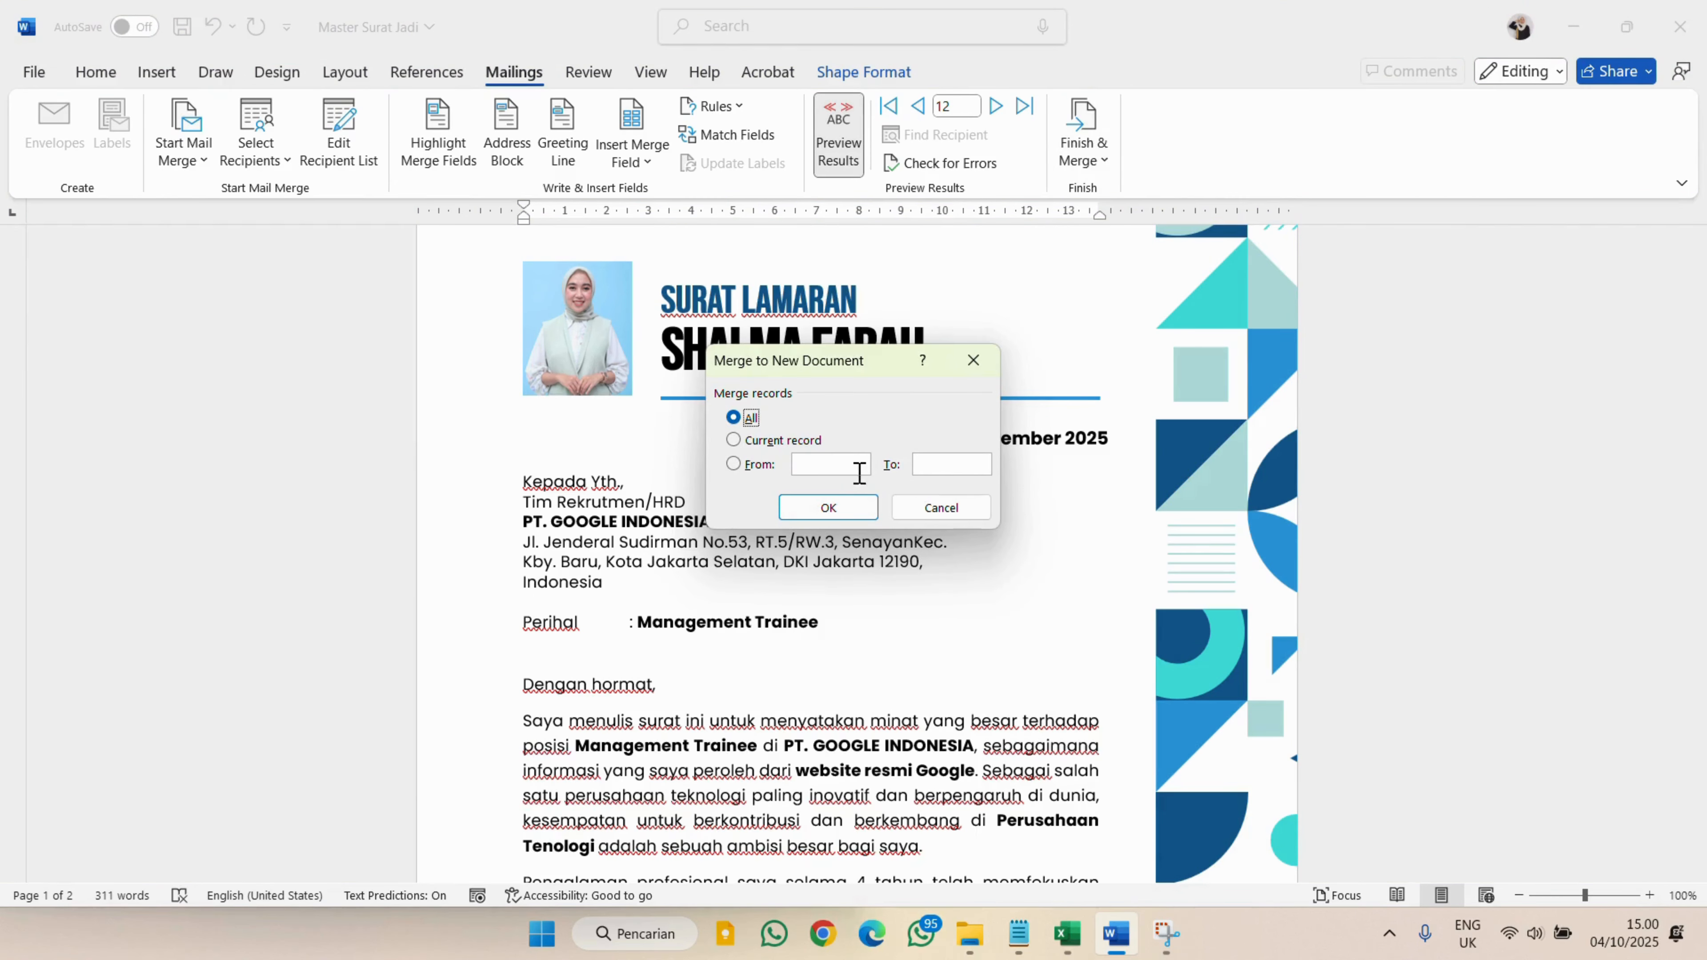
{"action": "left_click", "coordinate": [973, 361]}
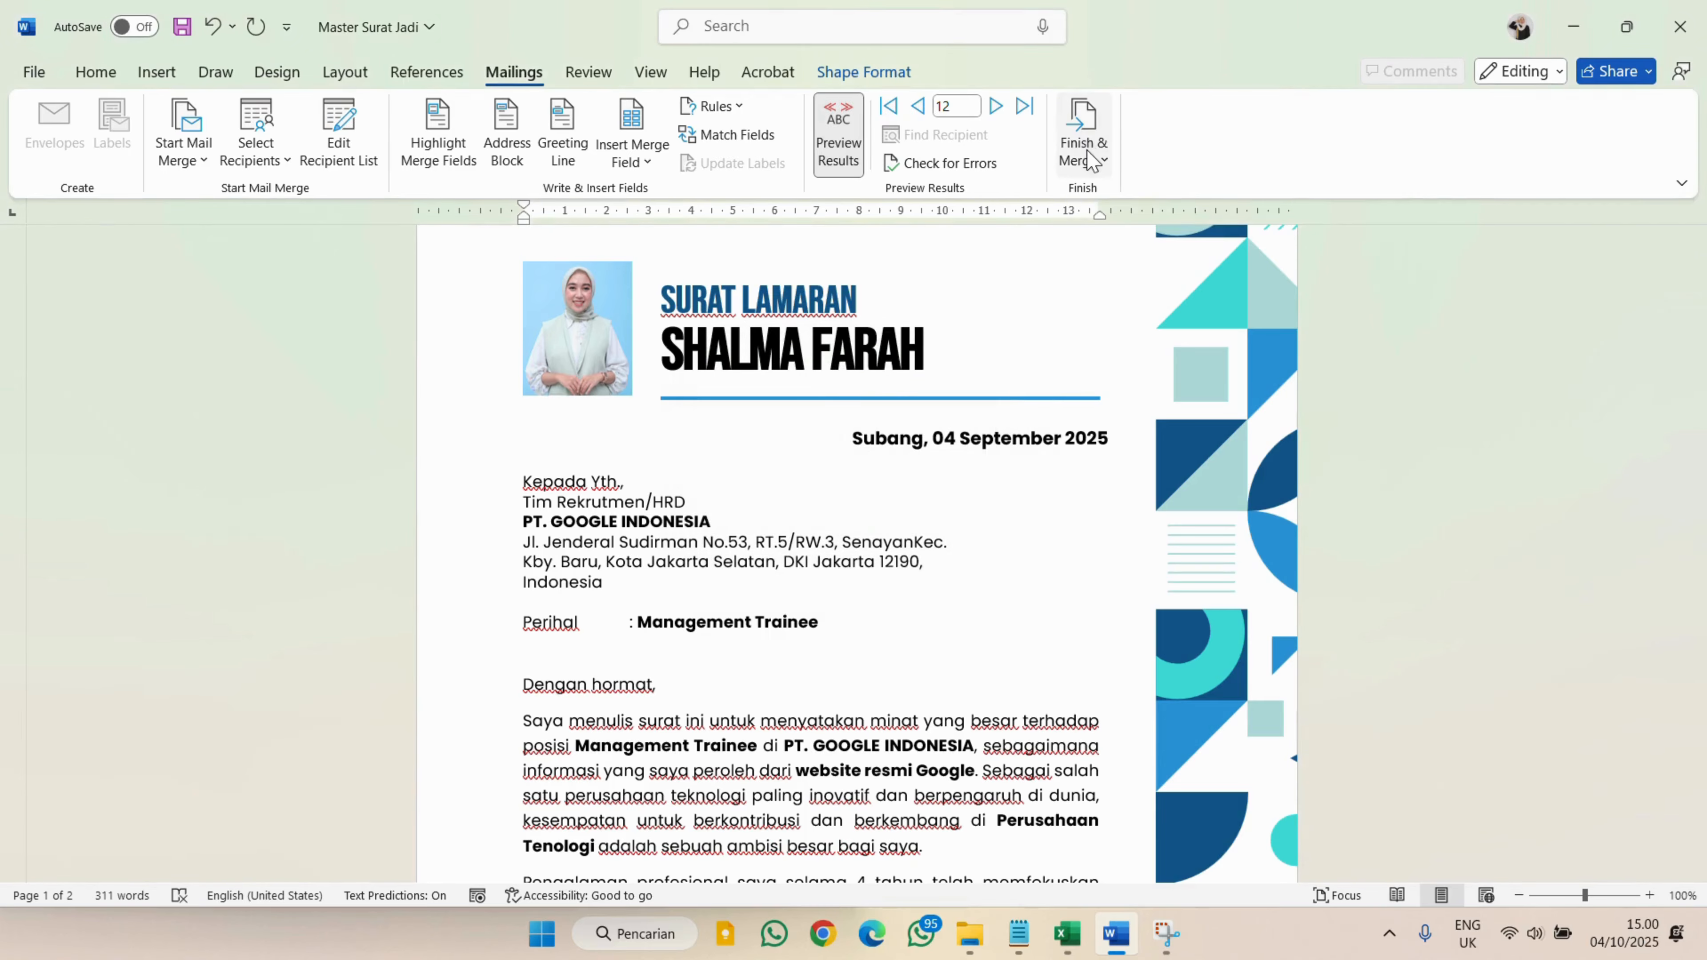
{"action": "left_click", "coordinate": [1090, 161]}
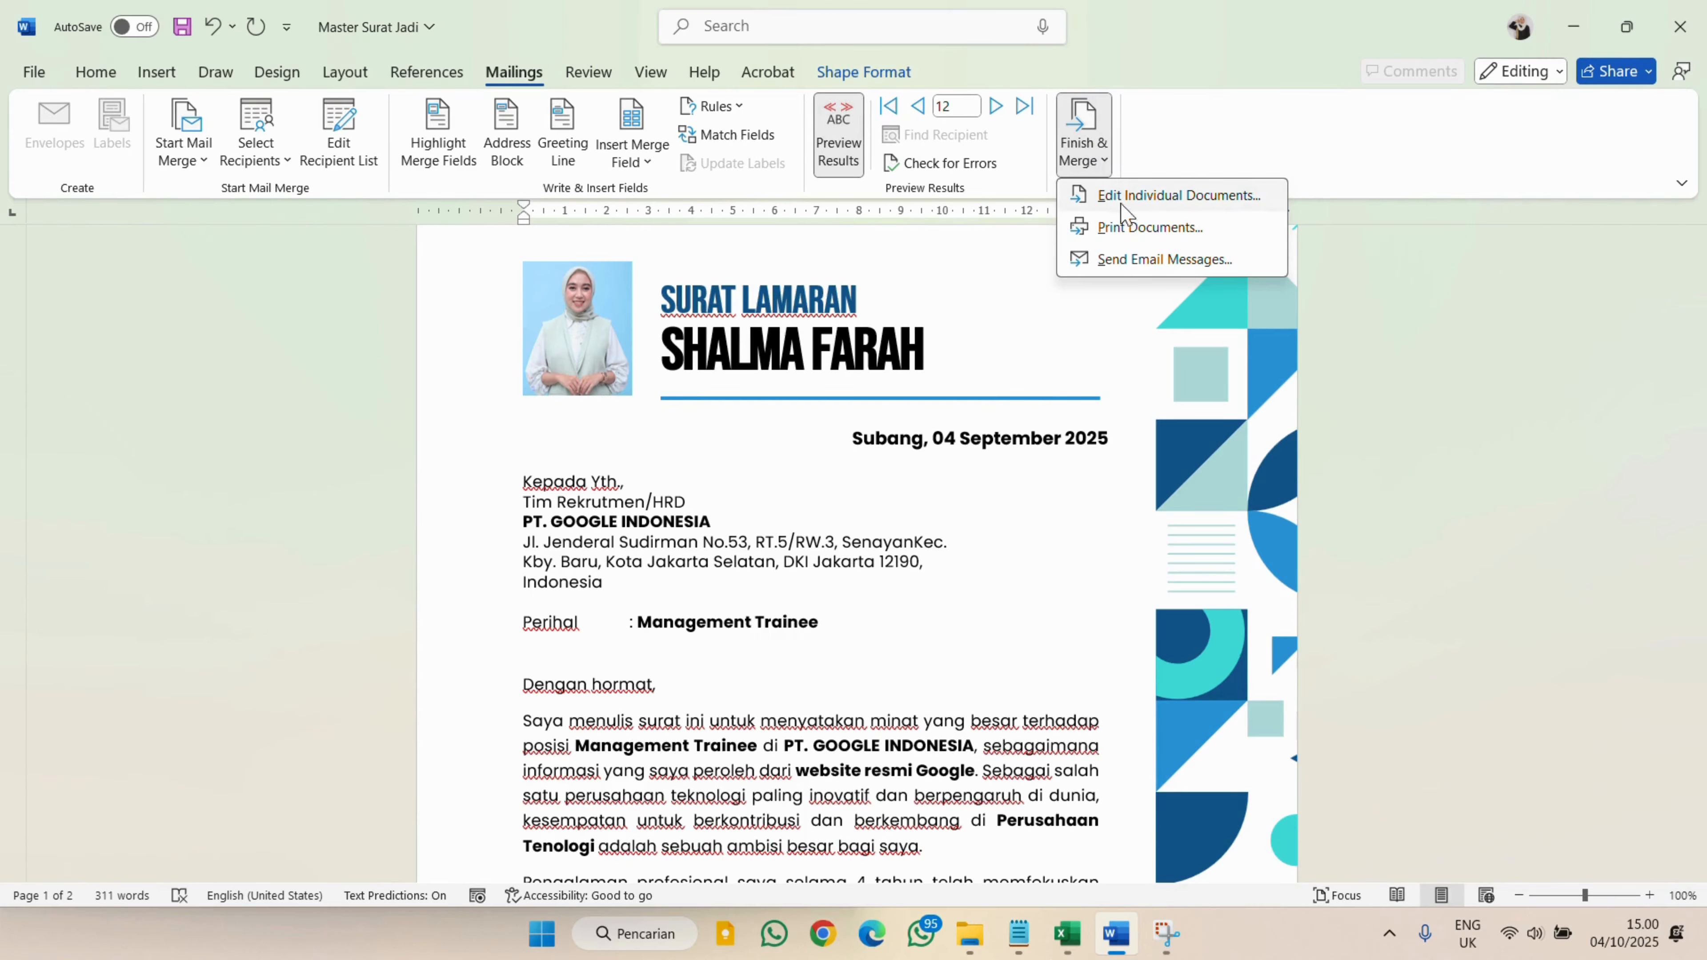
{"action": "left_click", "coordinate": [1134, 232]}
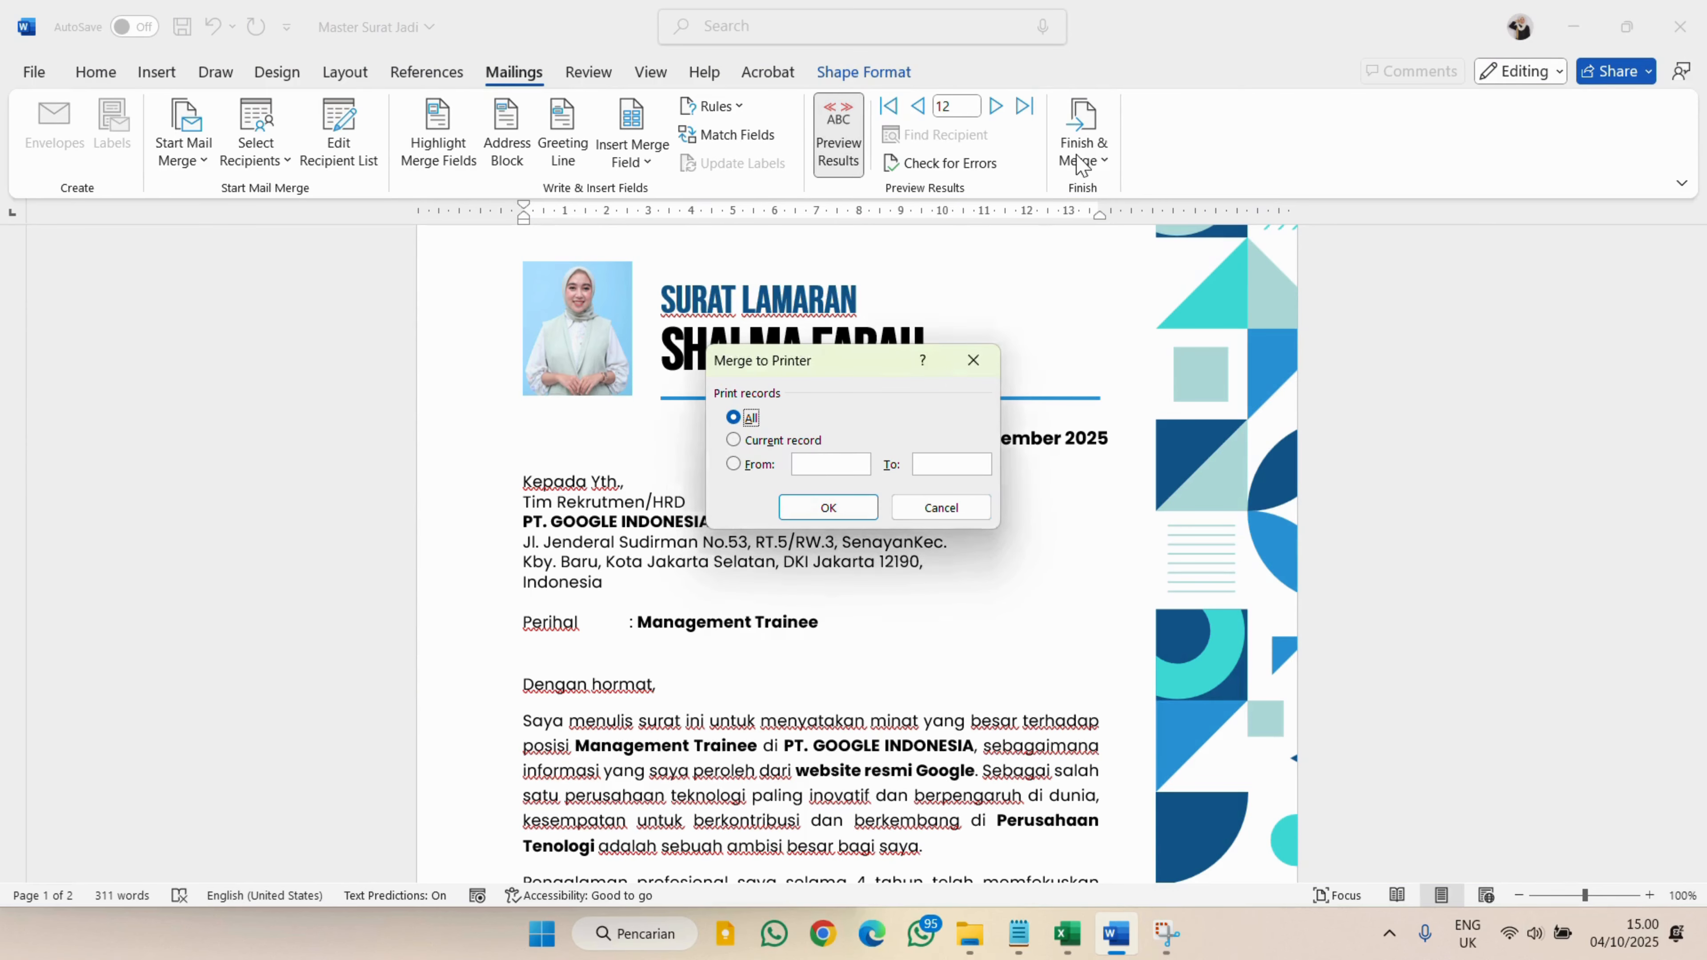
{"action": "left_click", "coordinate": [973, 359]}
Examine the Finish & Merge options for printing the letters and for sending them by e-mail, closing both dialogs without running either merge
{"action": "left_click", "coordinate": [1101, 165]}
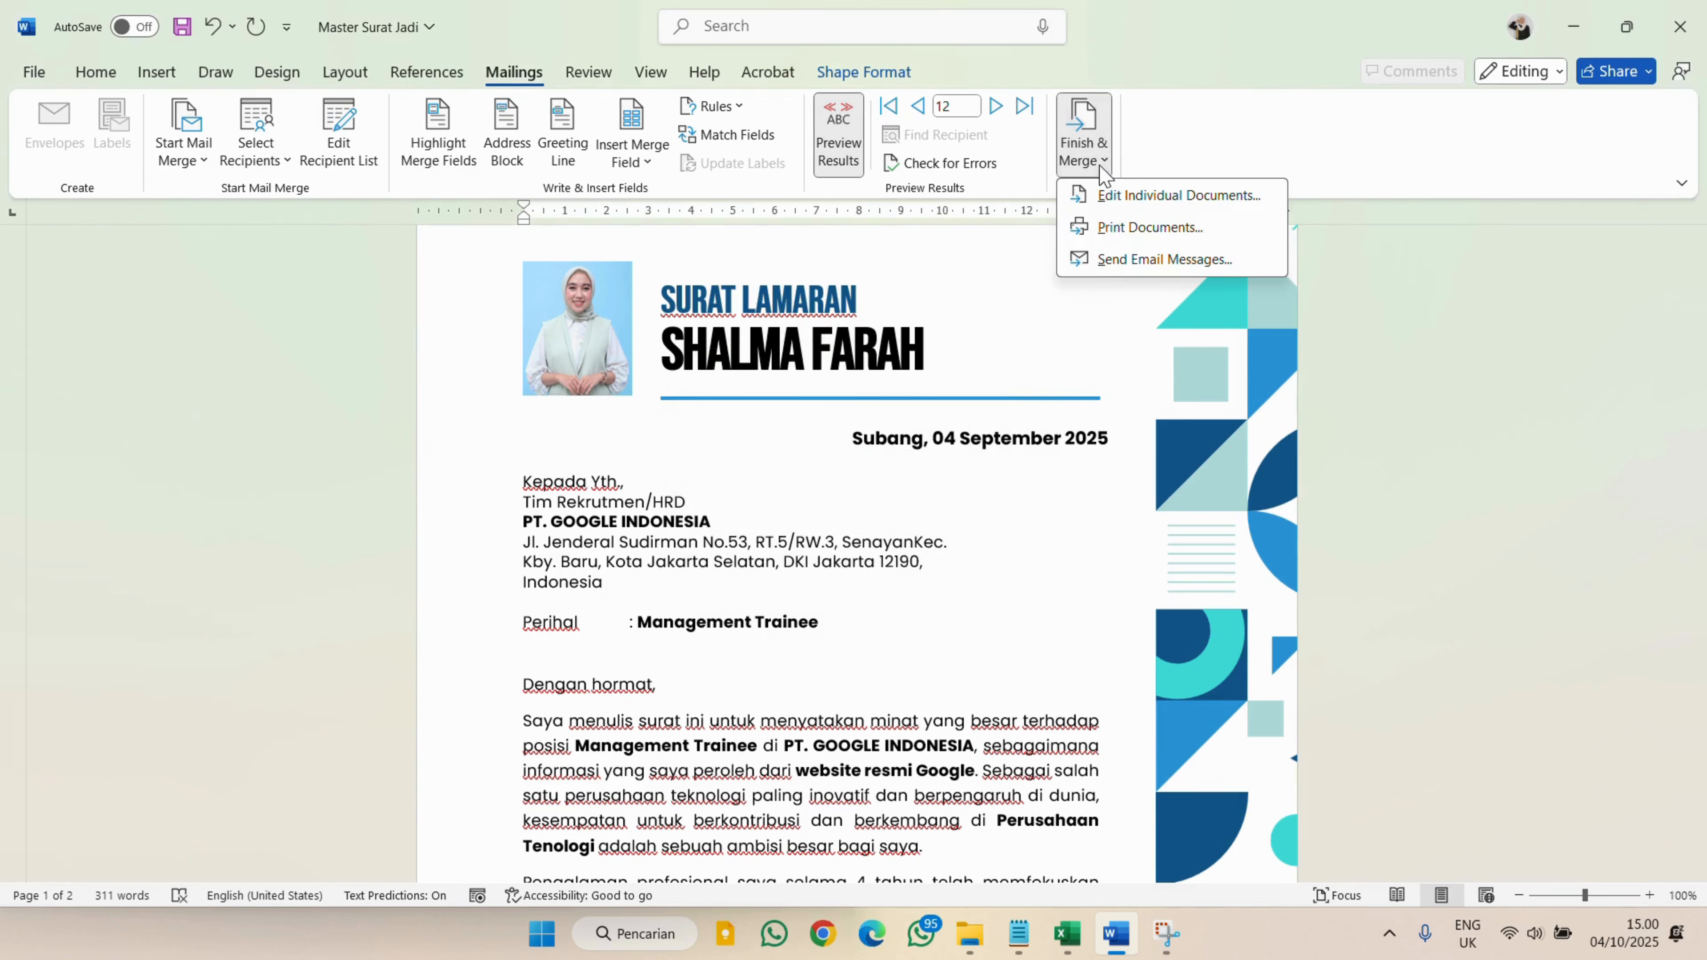
{"action": "left_click", "coordinate": [1118, 229]}
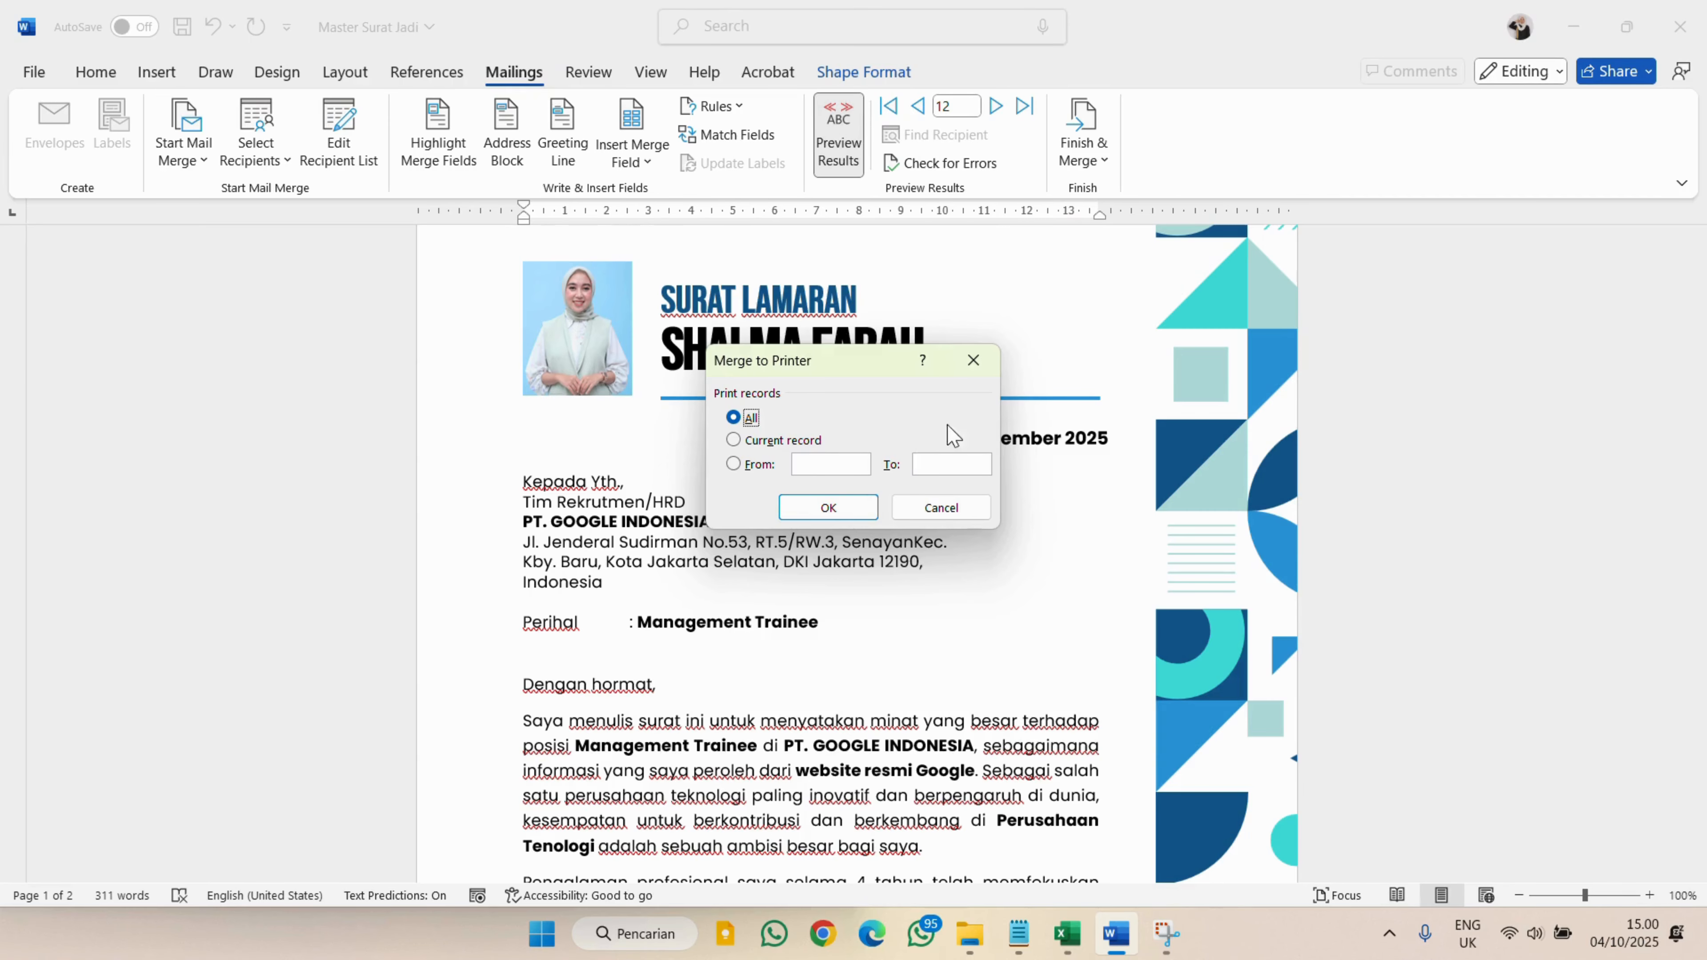
{"action": "left_click", "coordinate": [973, 360]}
{"action": "left_click", "coordinate": [1083, 158]}
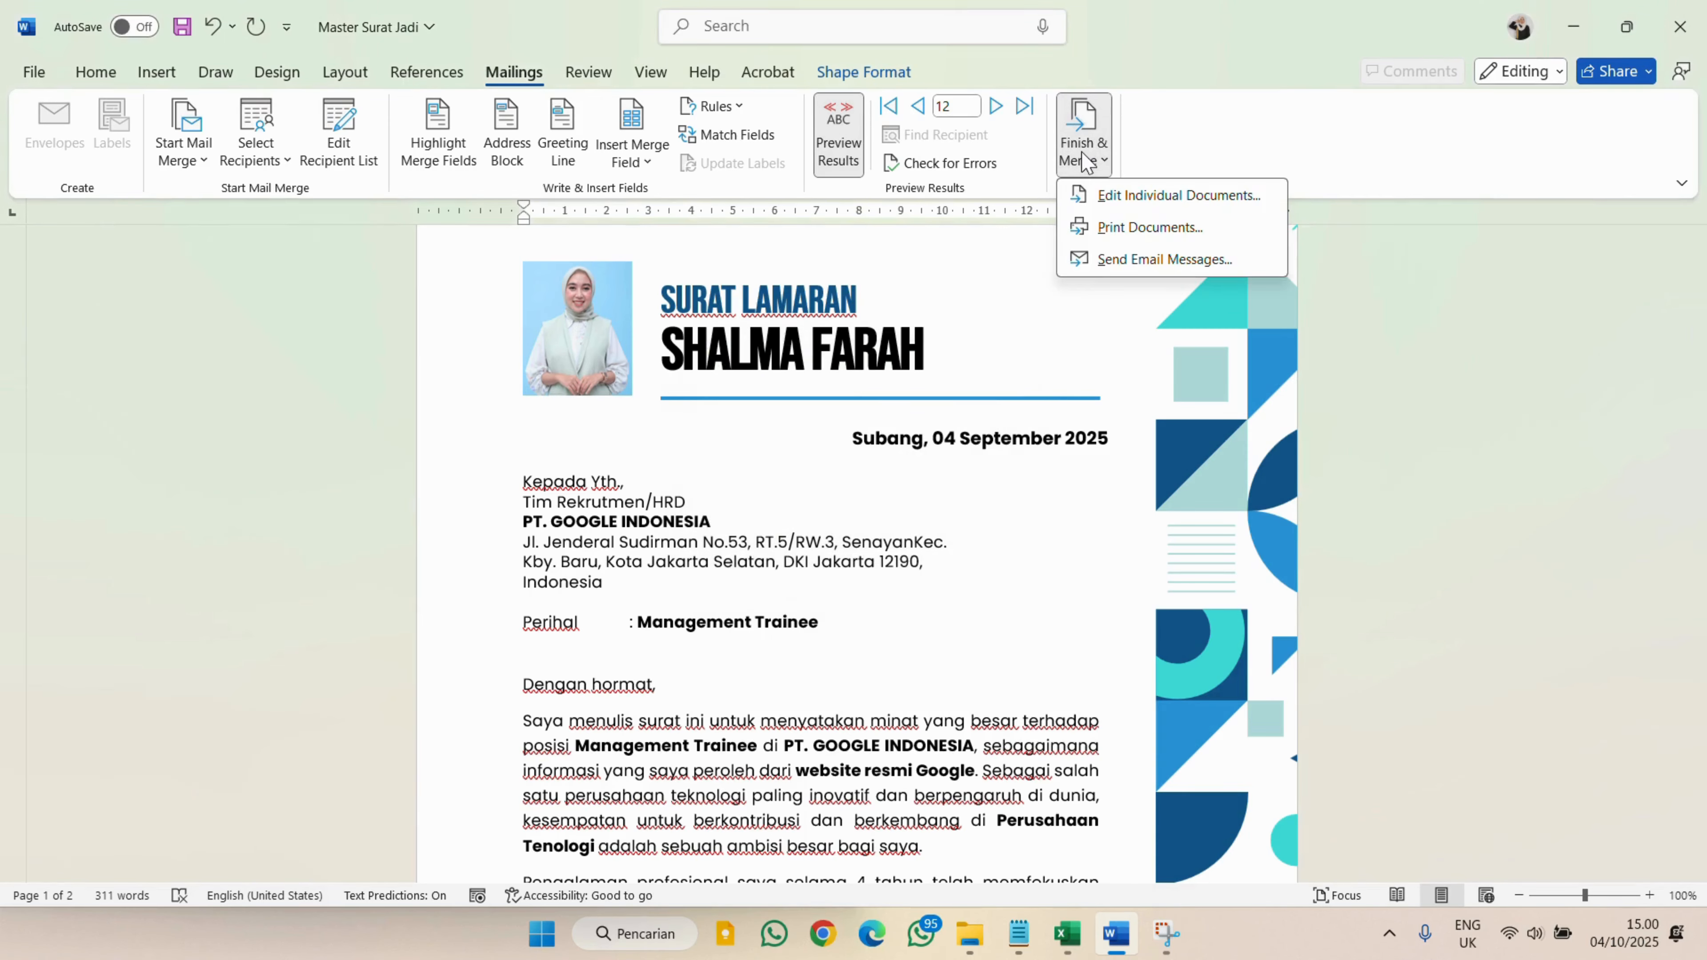
{"action": "left_click", "coordinate": [1123, 262]}
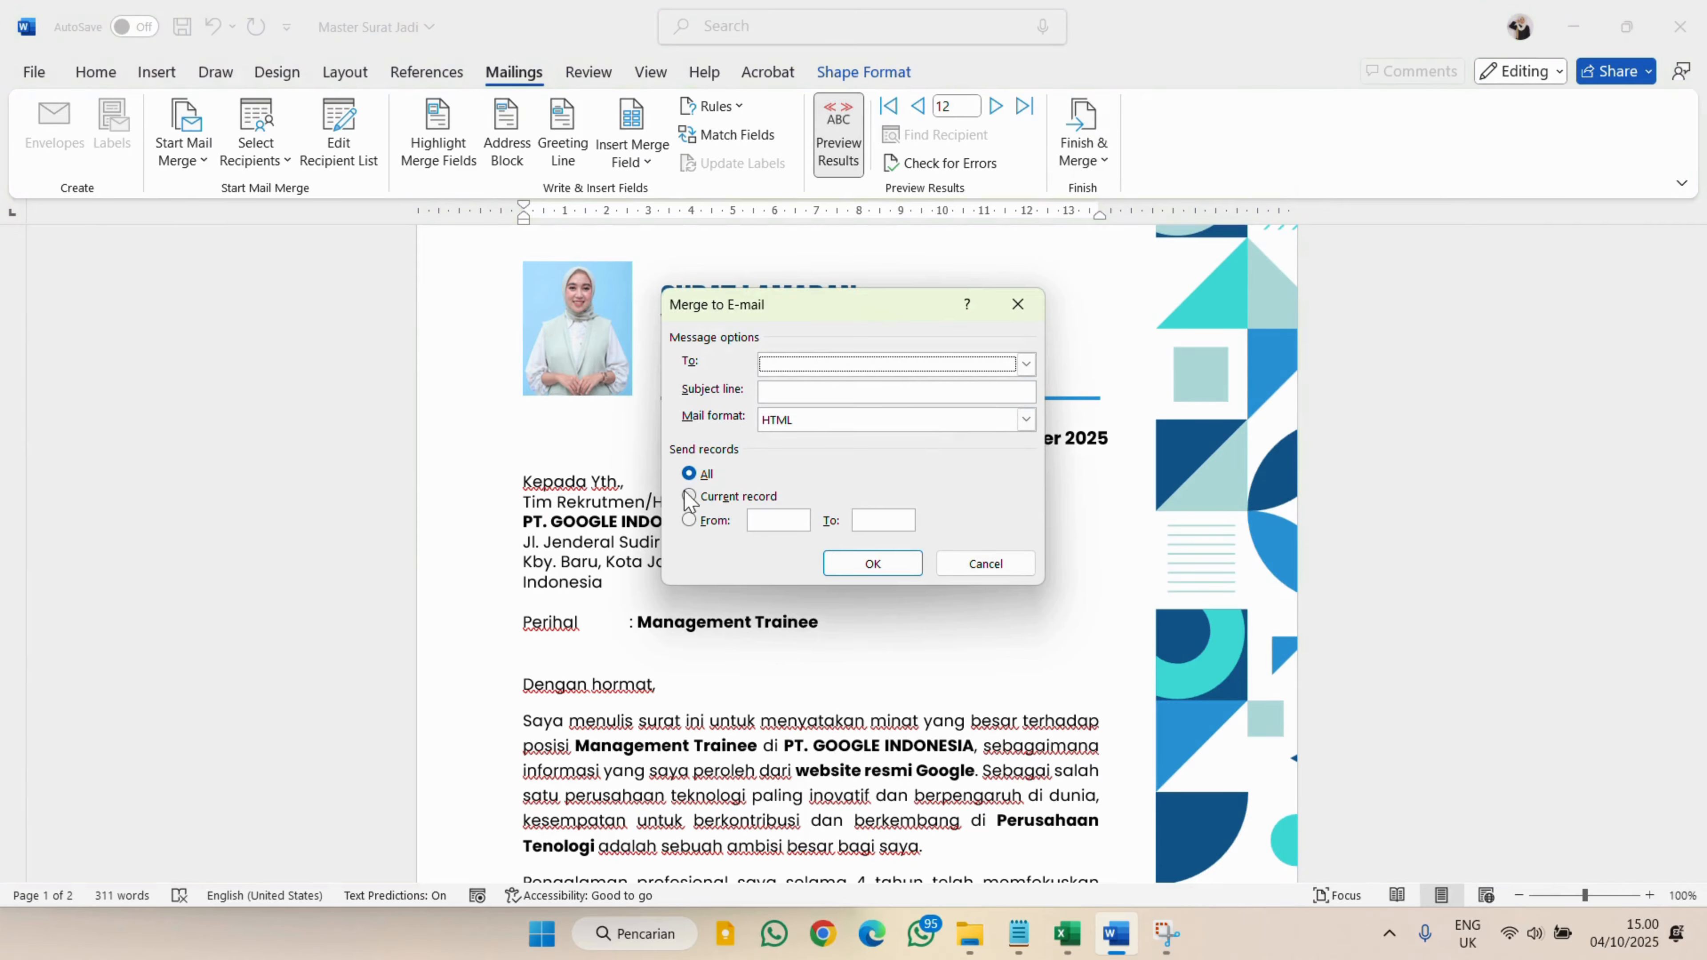
{"action": "left_click", "coordinate": [1018, 304]}
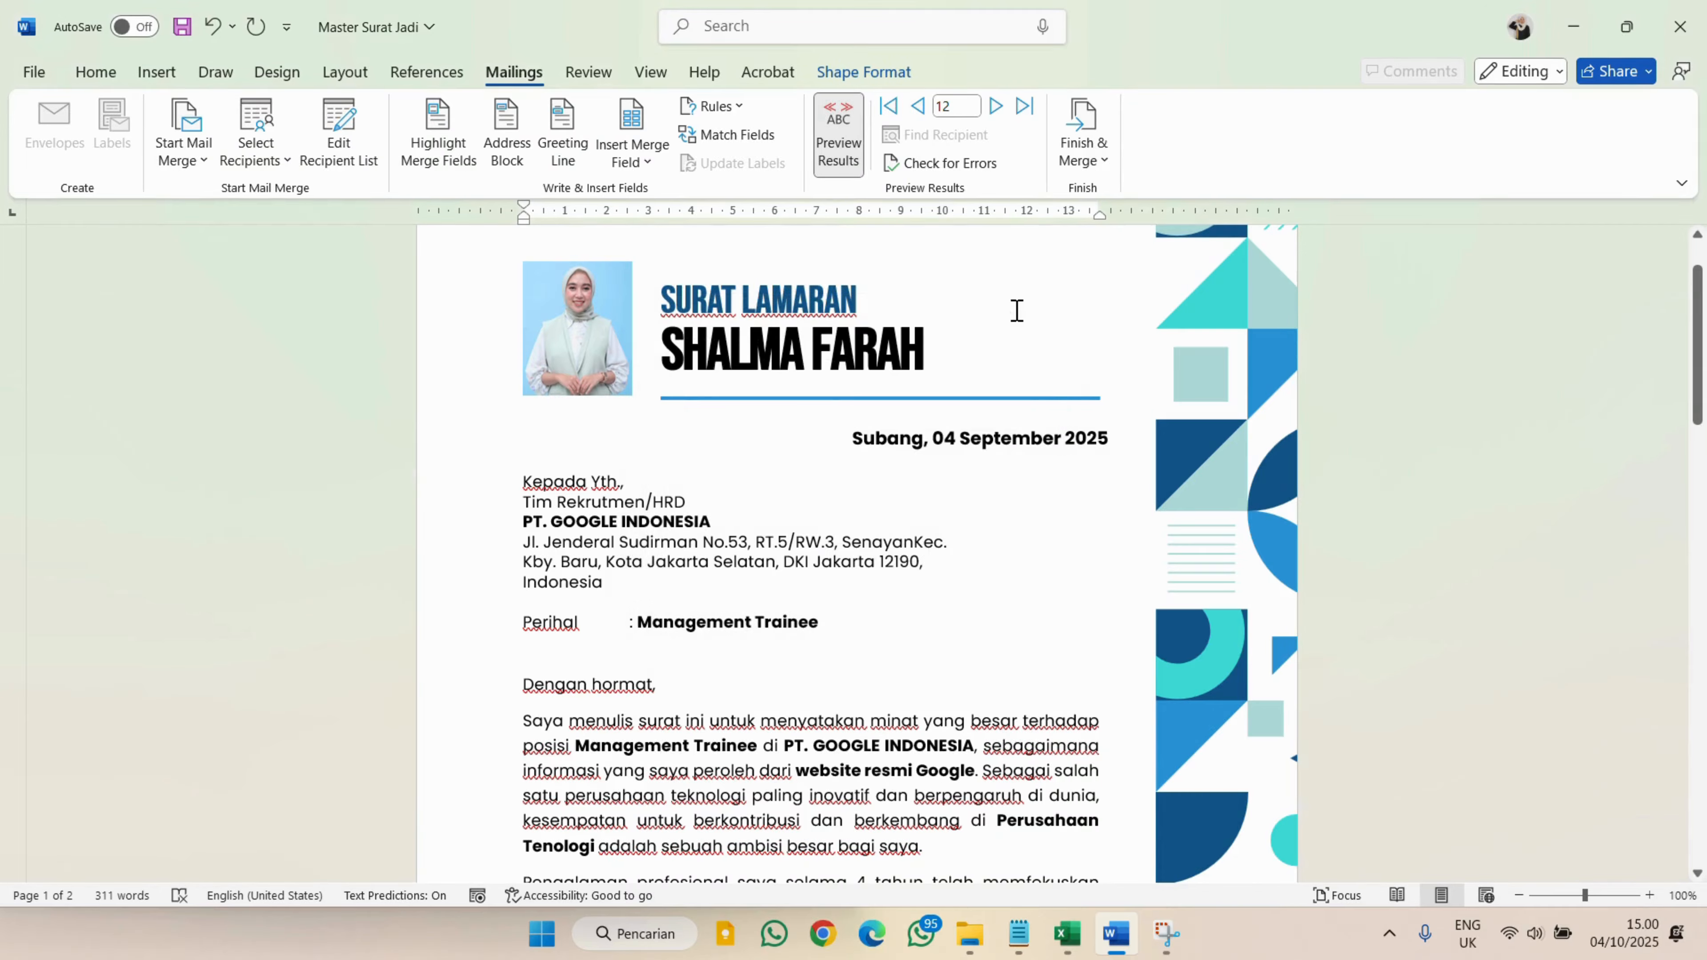
Preview the letter for record 5 and check its merged fields against the PT. Freeport Indonesia row in the Excel recipient workbook
{"action": "scroll", "coordinate": [694, 565], "scroll_direction": "down", "scroll_amount": 2}
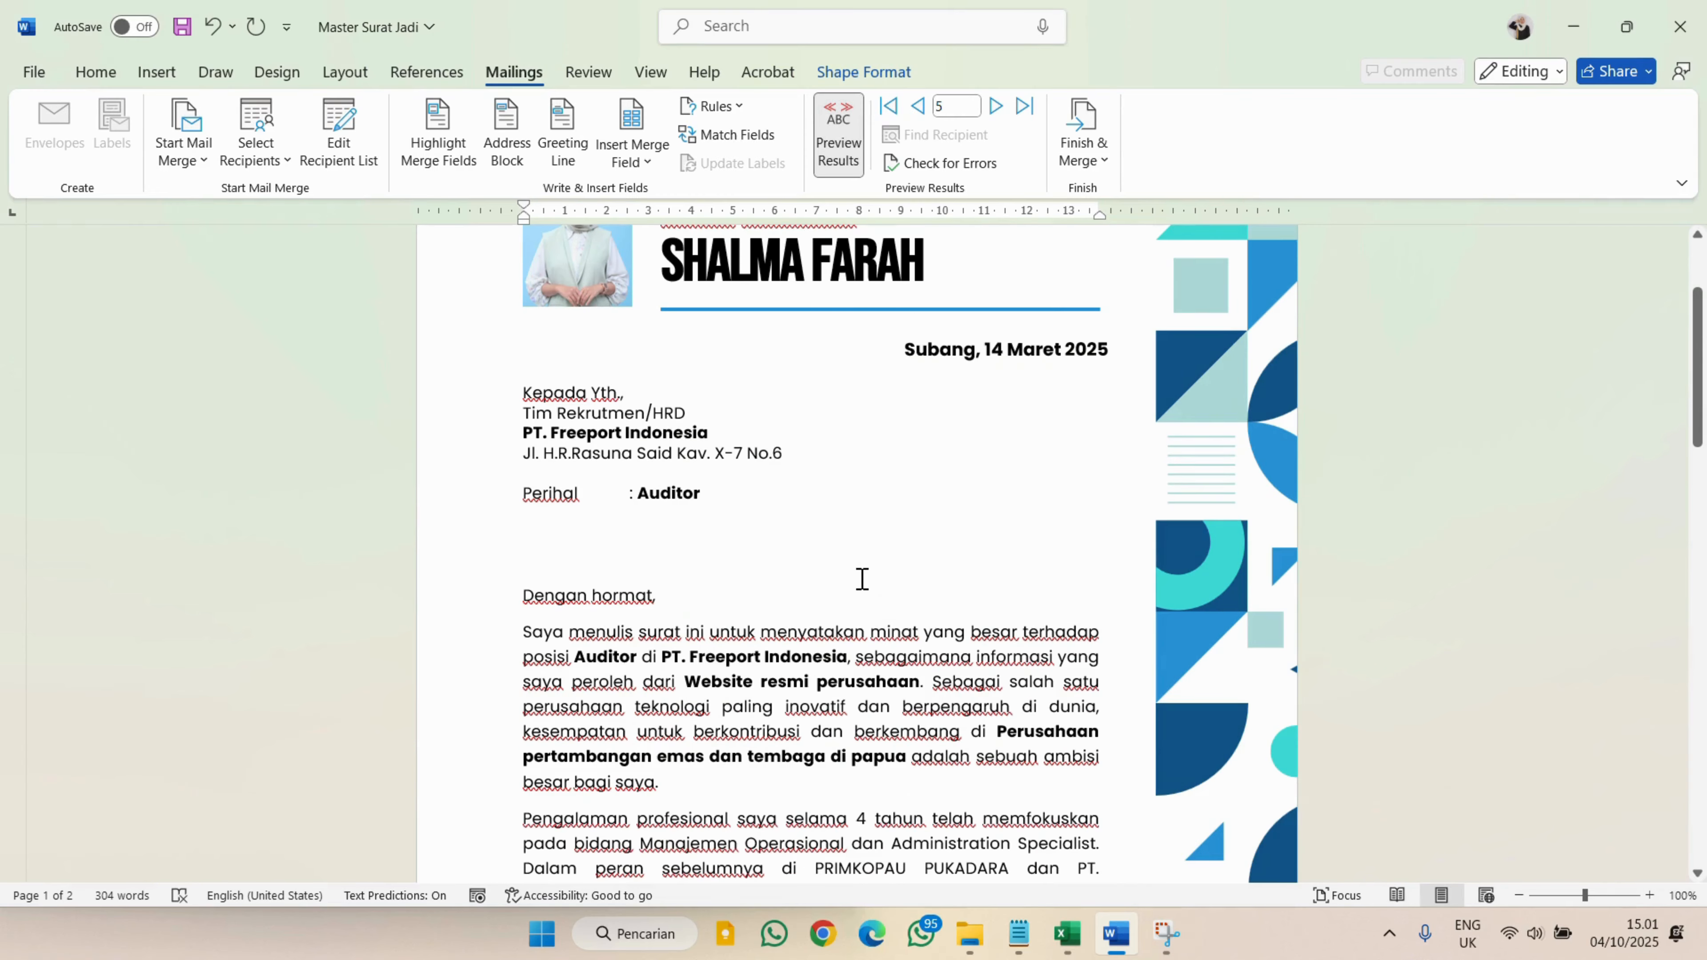
{"action": "scroll", "coordinate": [810, 648], "scroll_direction": "up", "scroll_amount": 3}
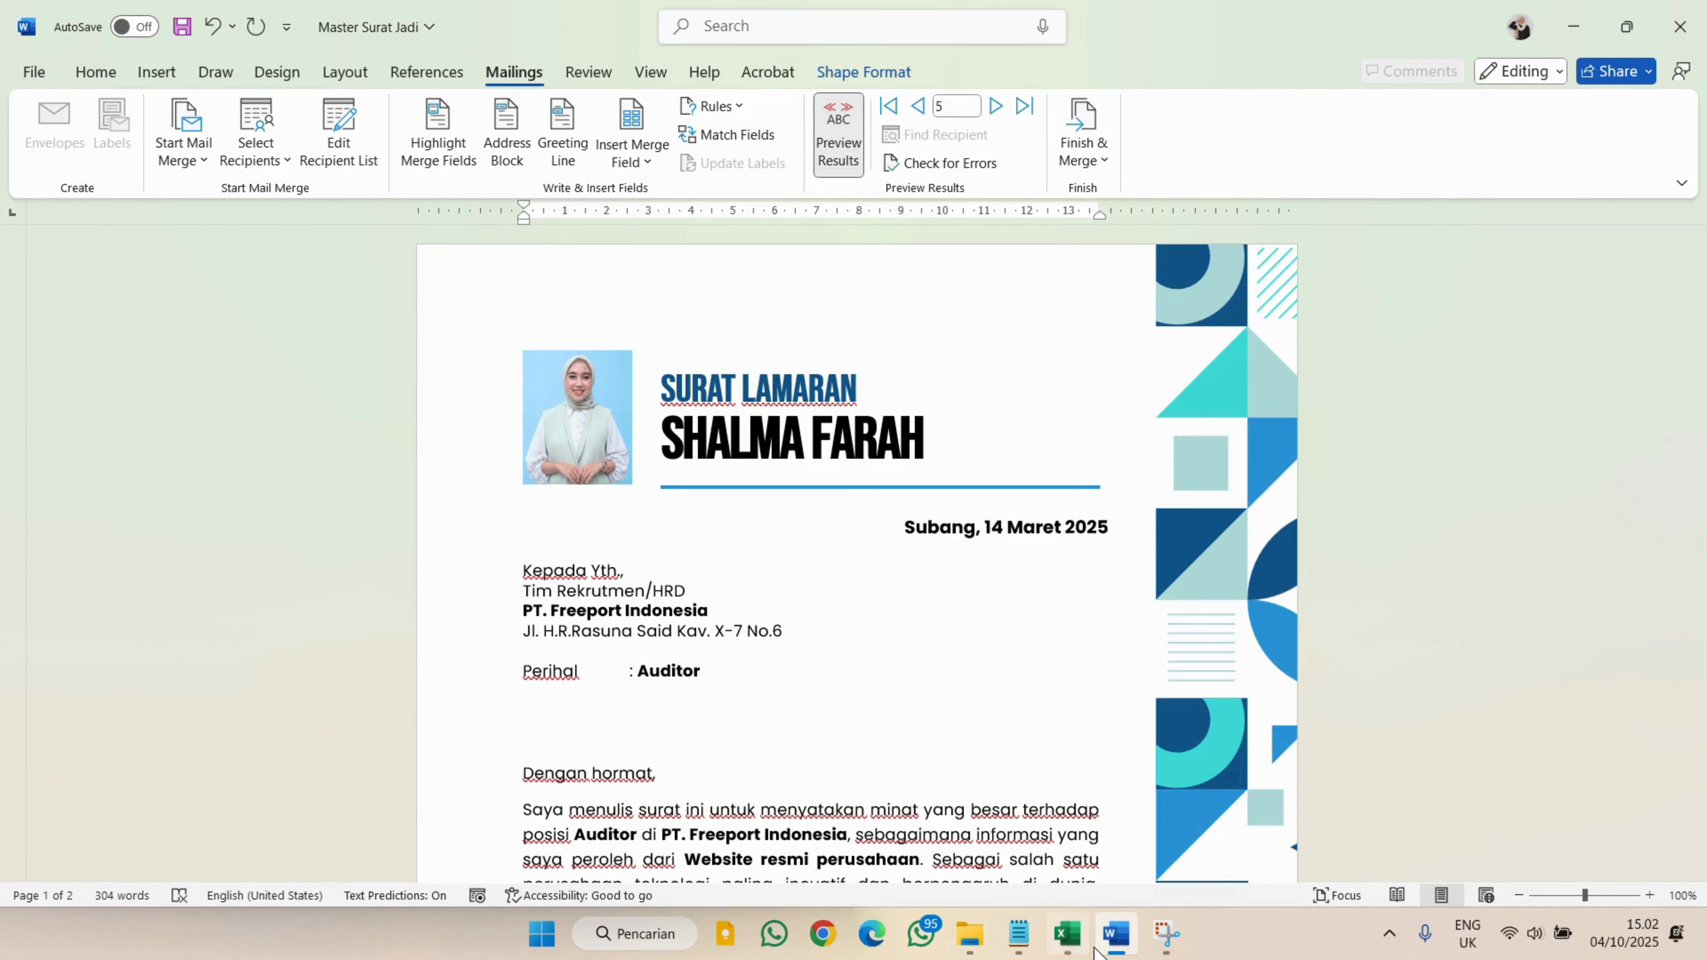
{"action": "left_click", "coordinate": [1067, 935]}
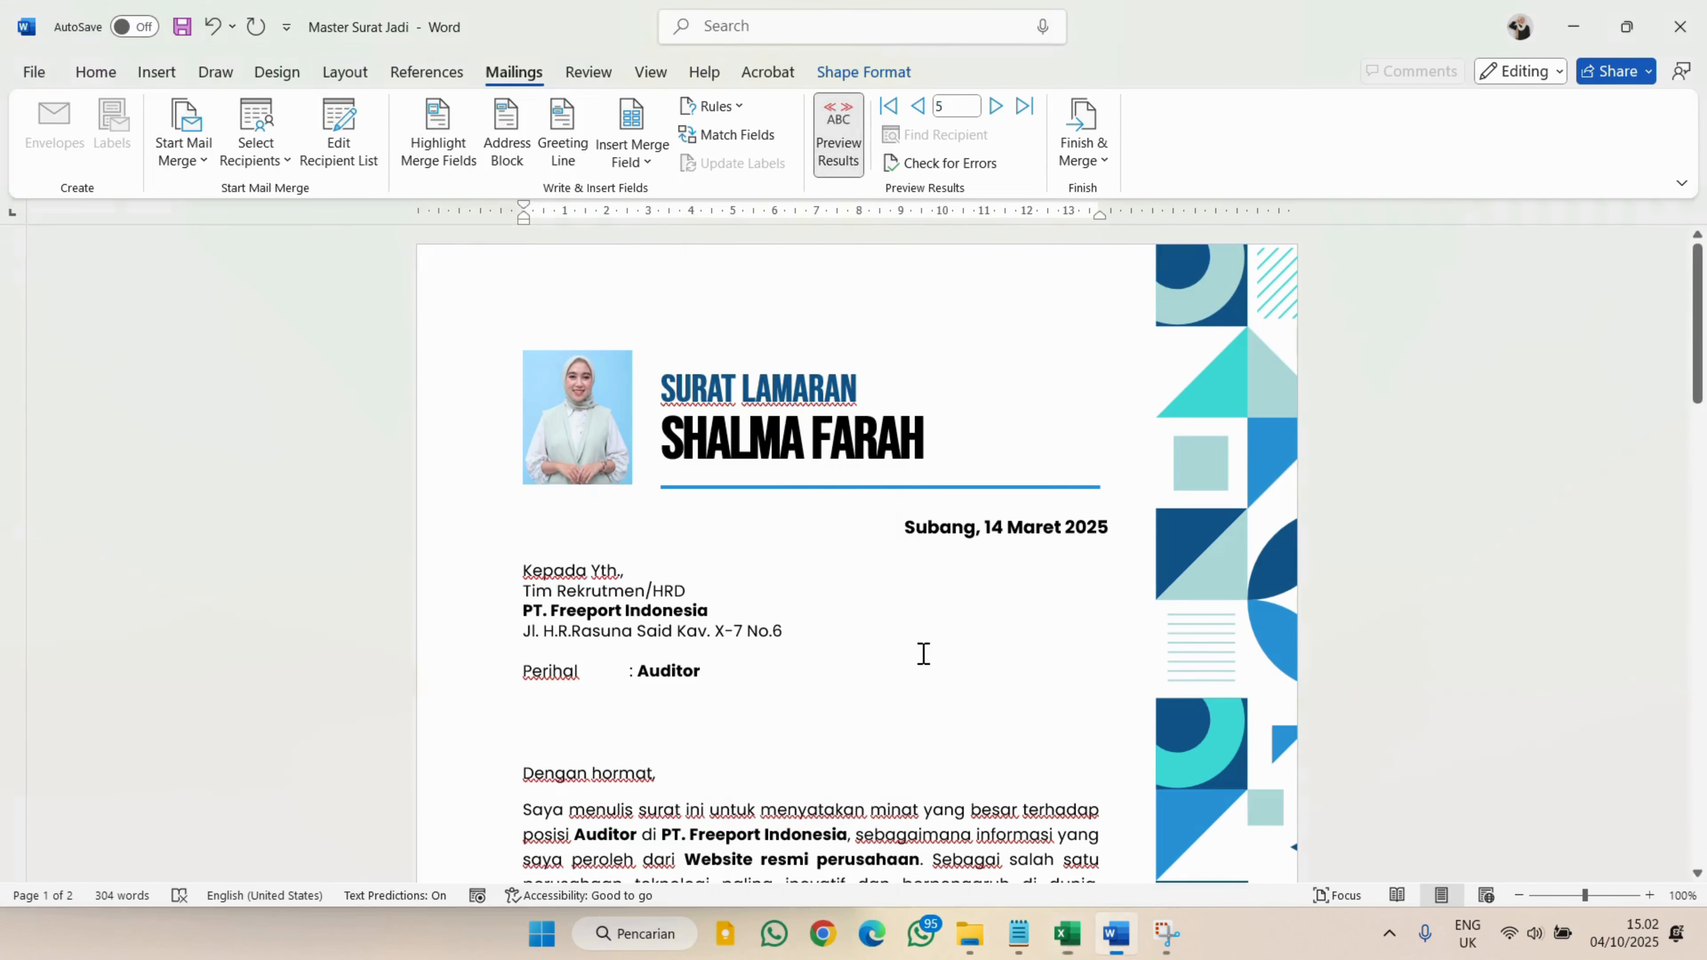
{"action": "left_click", "coordinate": [880, 649]}
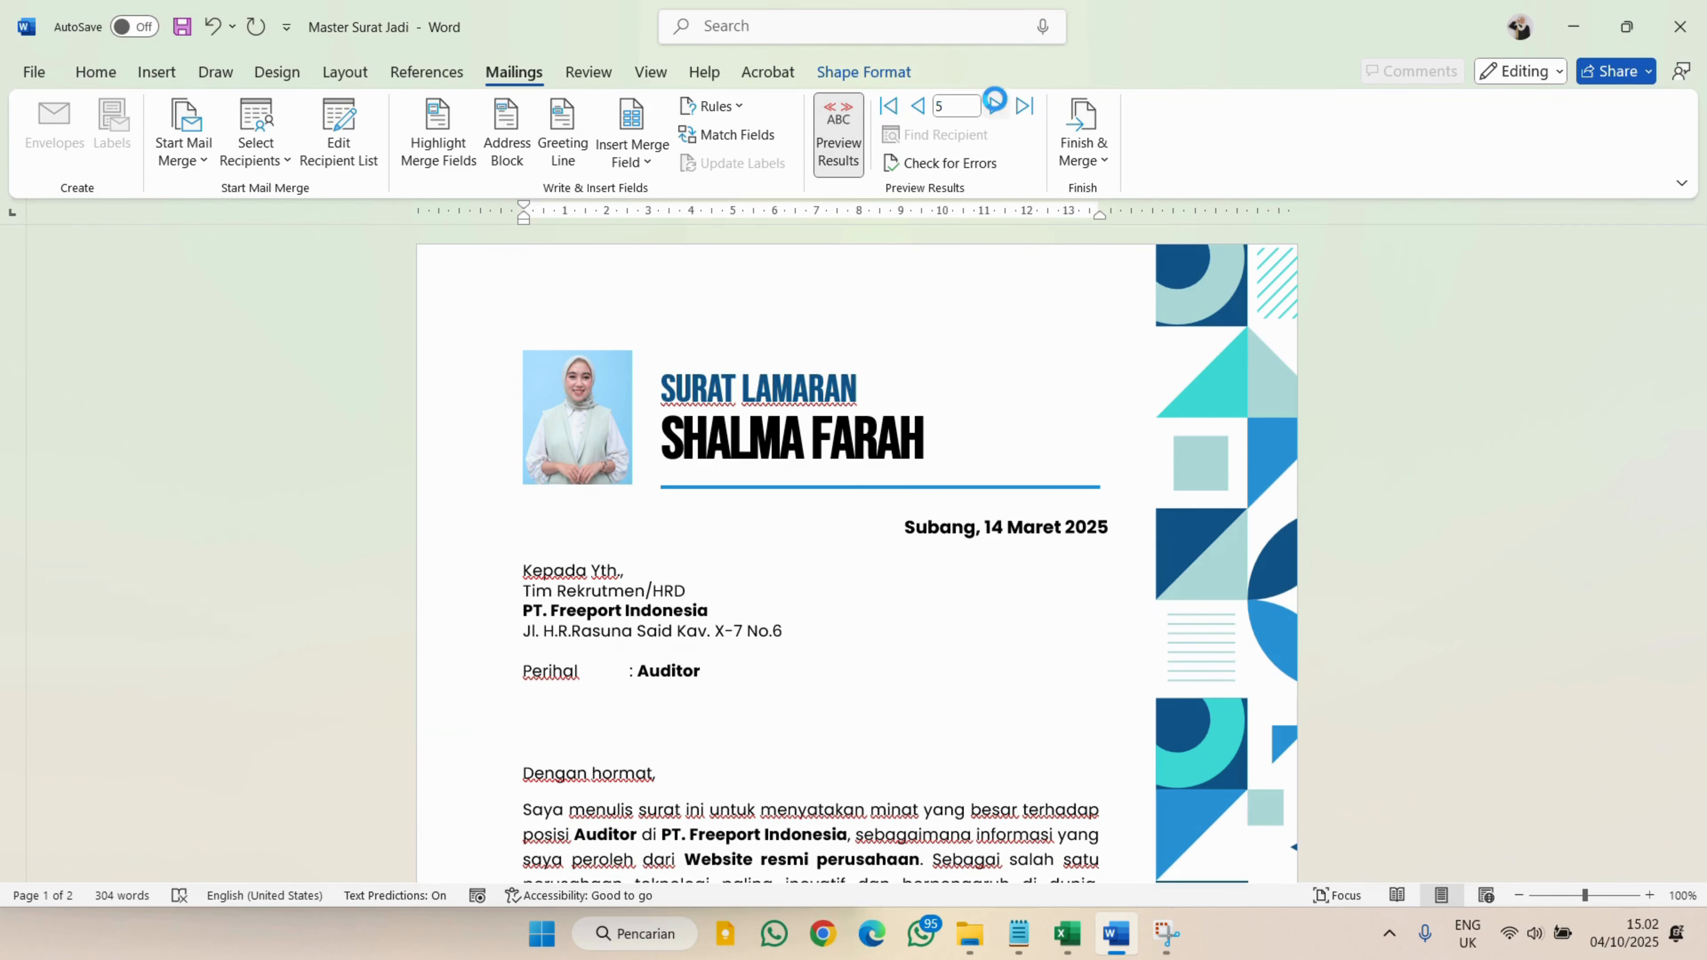
Advance the letter preview to record 14 and locate the matching PT. Badak Natural Gas Liquefaction entry in row 15 of the Excel workbook
{"action": "left_click", "coordinate": [996, 106]}
{"action": "left_click", "coordinate": [997, 106]}
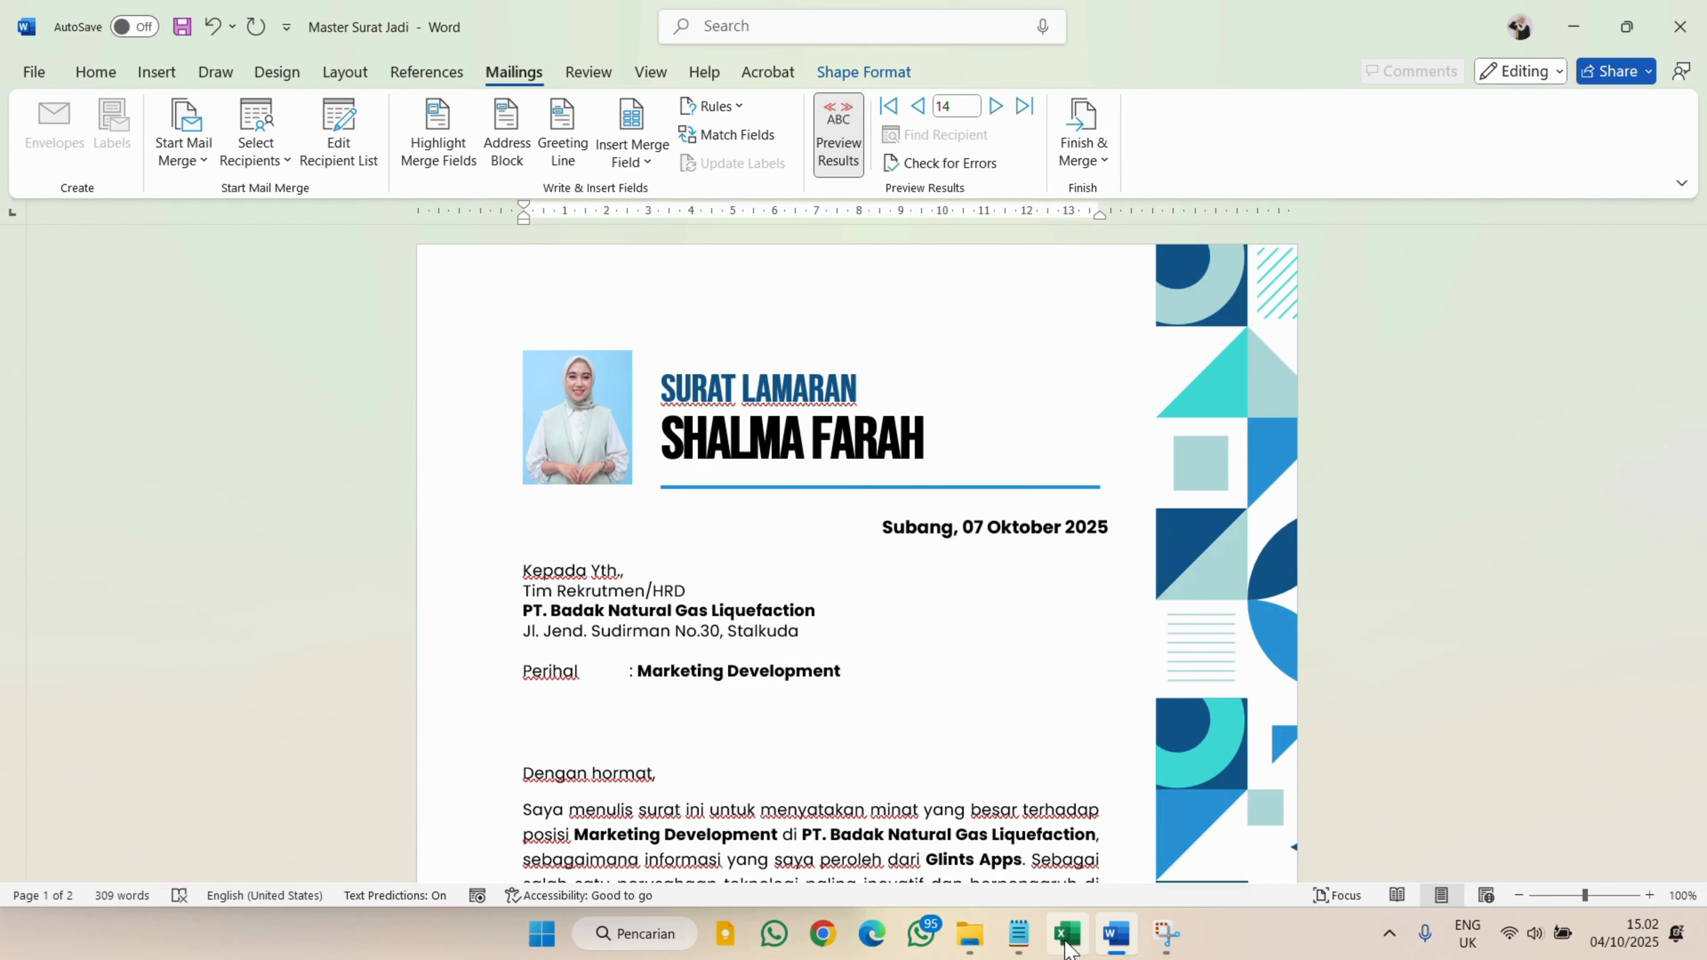
{"action": "mouse_move", "coordinate": [1069, 938]}
{"action": "left_click", "coordinate": [1075, 877]}
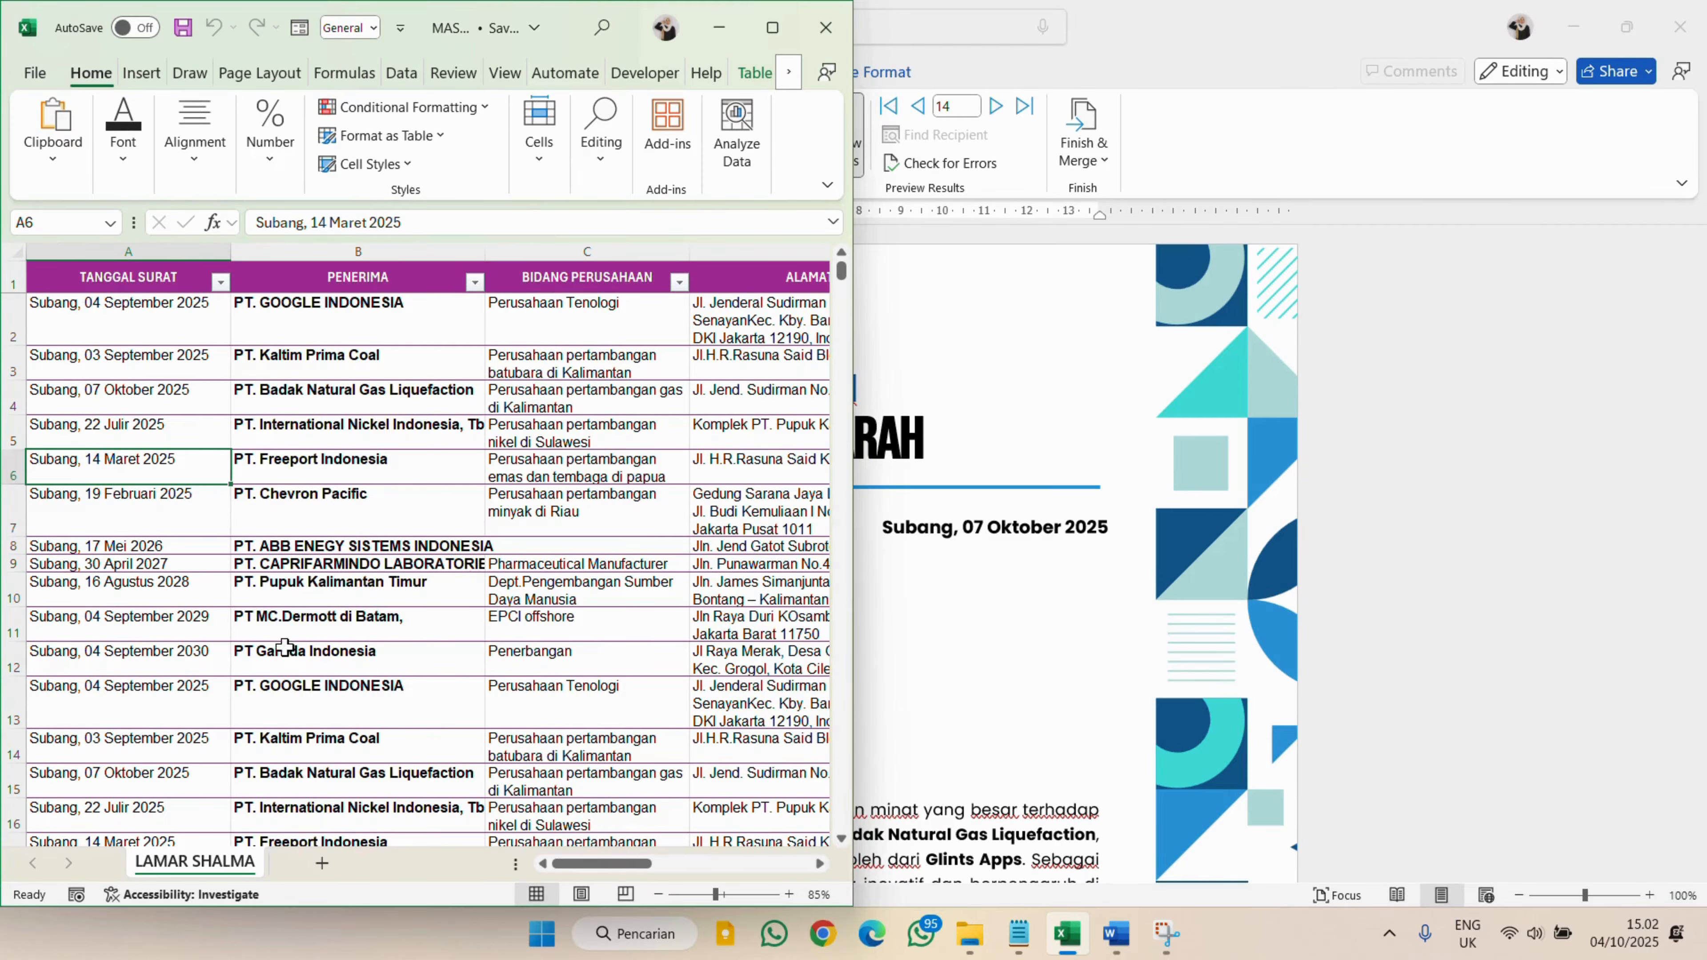
{"action": "scroll", "coordinate": [316, 706], "scroll_direction": "down", "scroll_amount": 2}
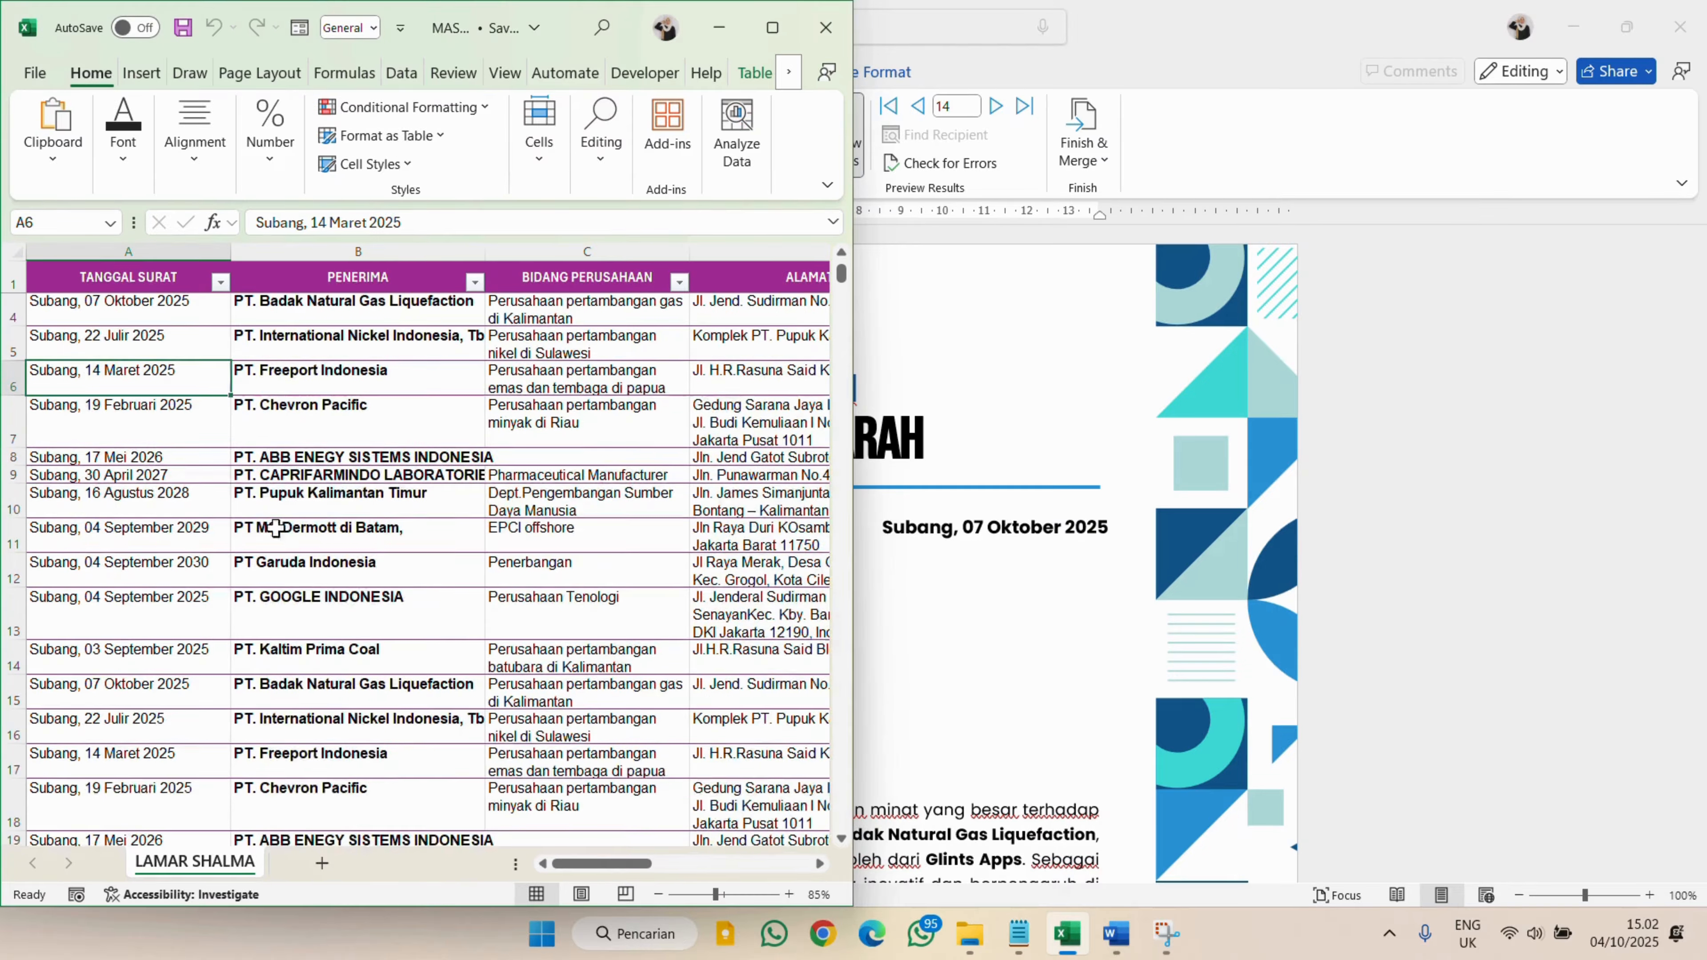
{"action": "scroll", "coordinate": [316, 737], "scroll_direction": "up", "scroll_amount": 1}
{"action": "scroll", "coordinate": [316, 738], "scroll_direction": "up", "scroll_amount": 2}
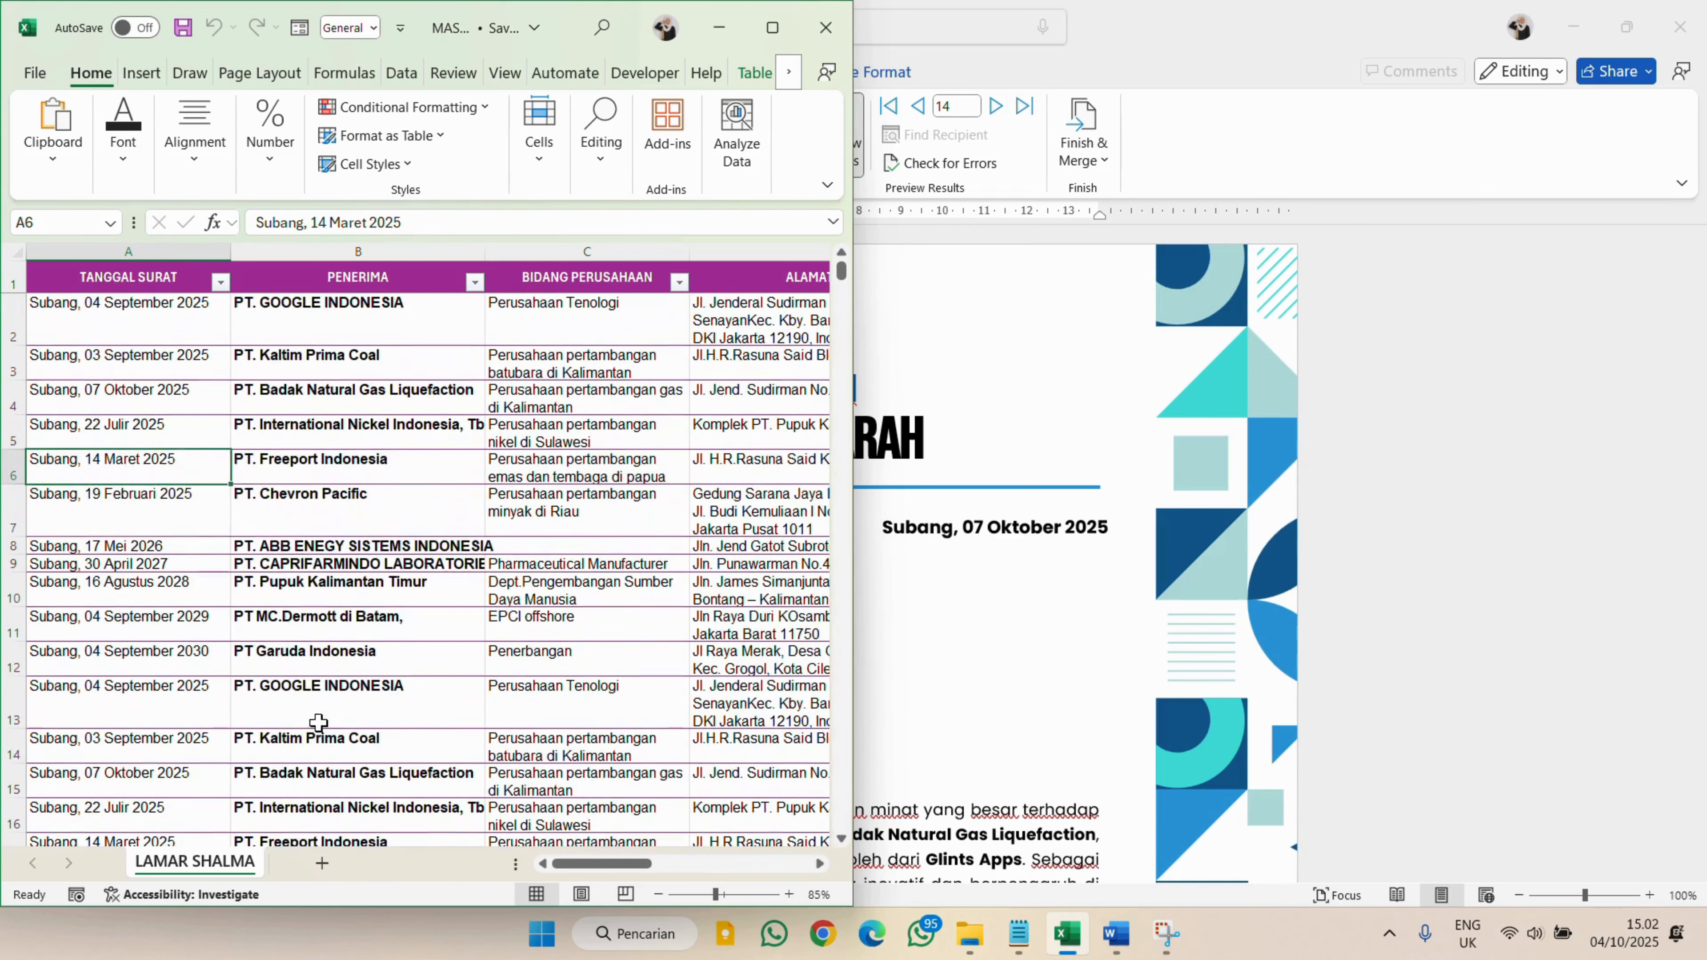
{"action": "left_click", "coordinate": [313, 706]}
{"action": "left_click", "coordinate": [319, 776]}
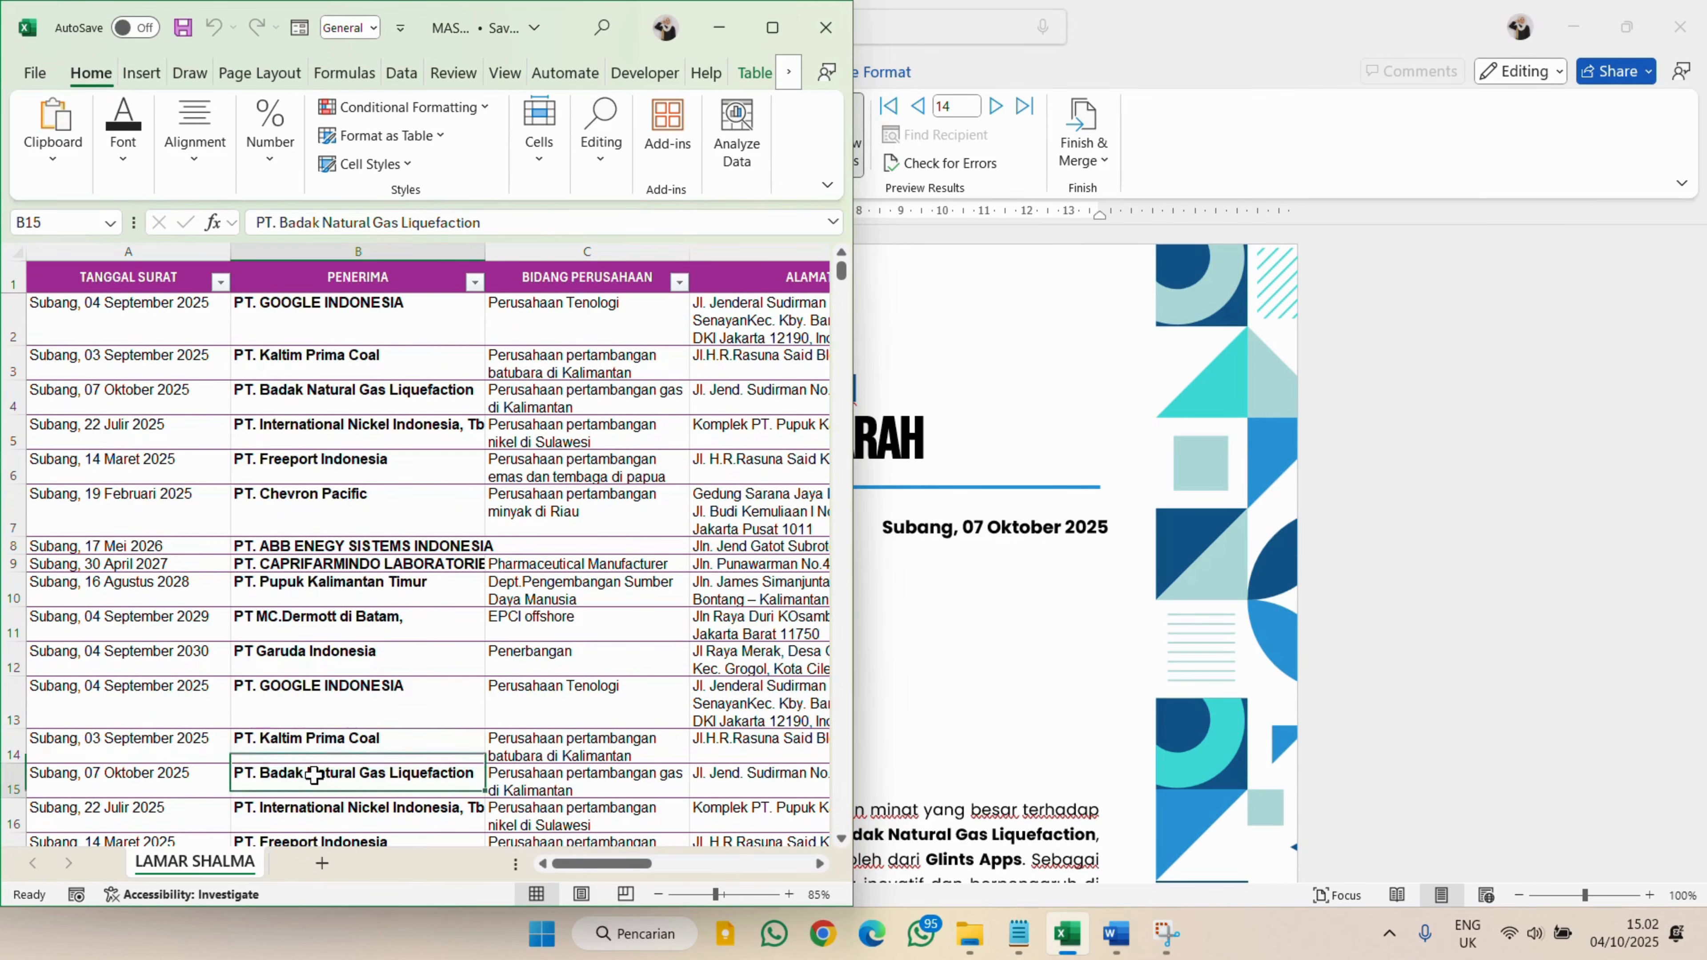
Locate the PT Garuda Indonesia entry in row 23 of the recipient workbook and return to the Word letter
{"action": "scroll", "coordinate": [320, 773], "scroll_direction": "down", "scroll_amount": 2}
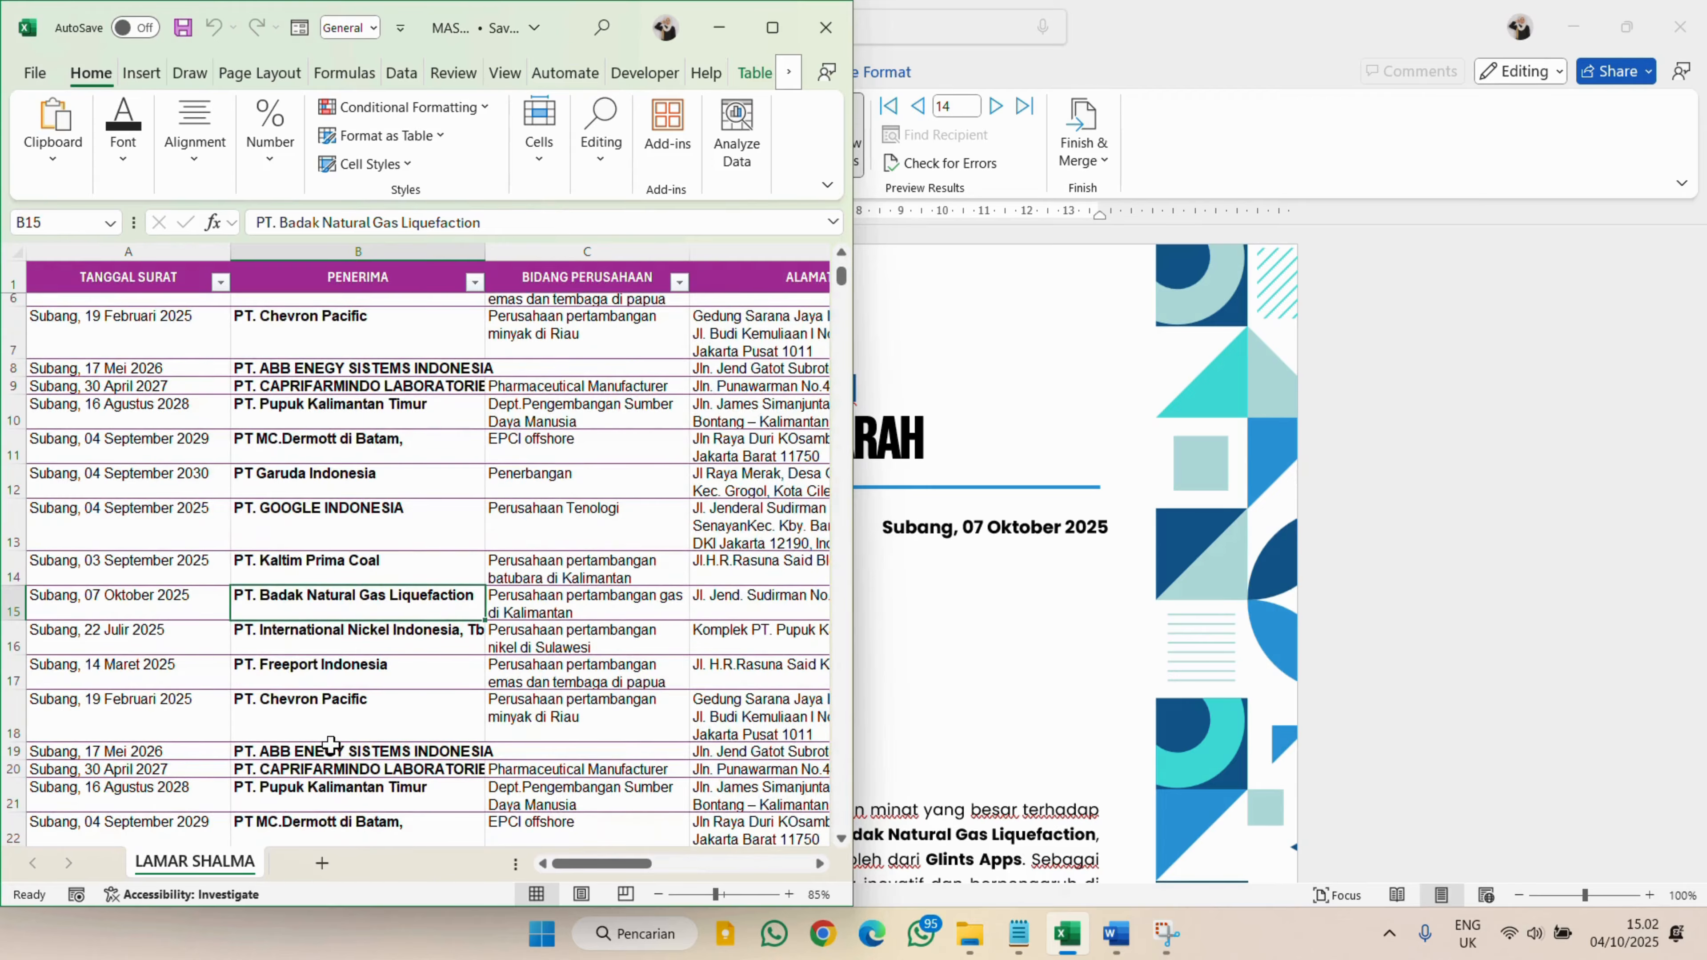
{"action": "scroll", "coordinate": [330, 745], "scroll_direction": "down", "scroll_amount": 2}
{"action": "left_click", "coordinate": [315, 695]}
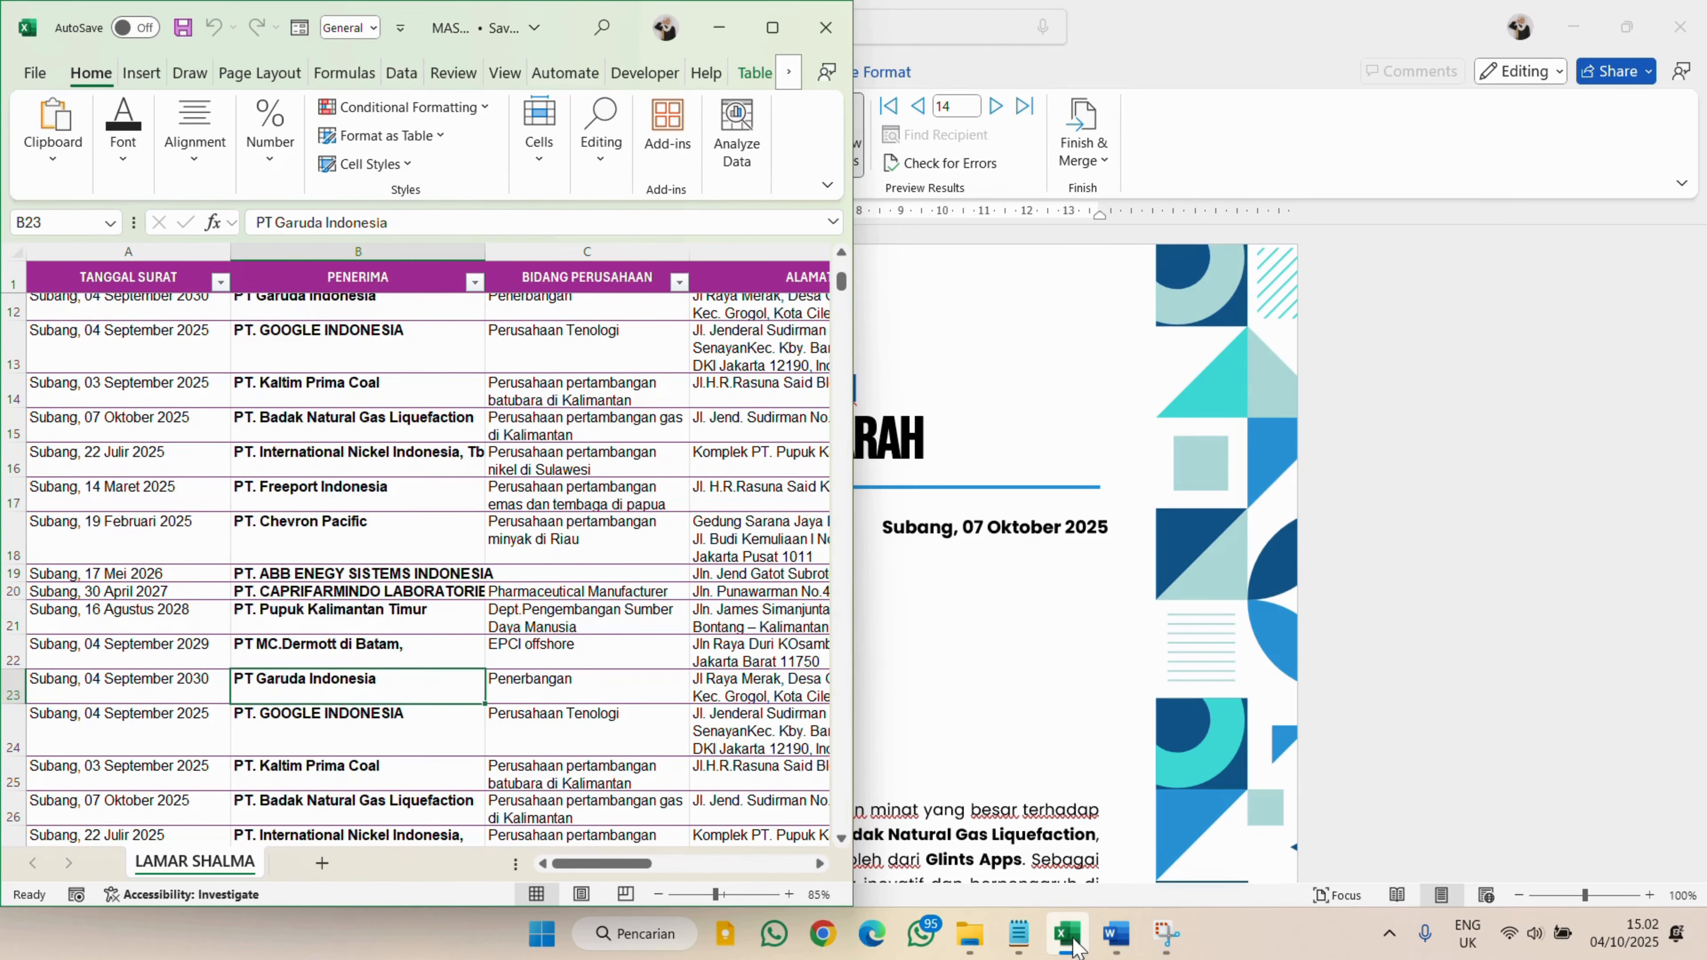
{"action": "left_click", "coordinate": [1062, 804]}
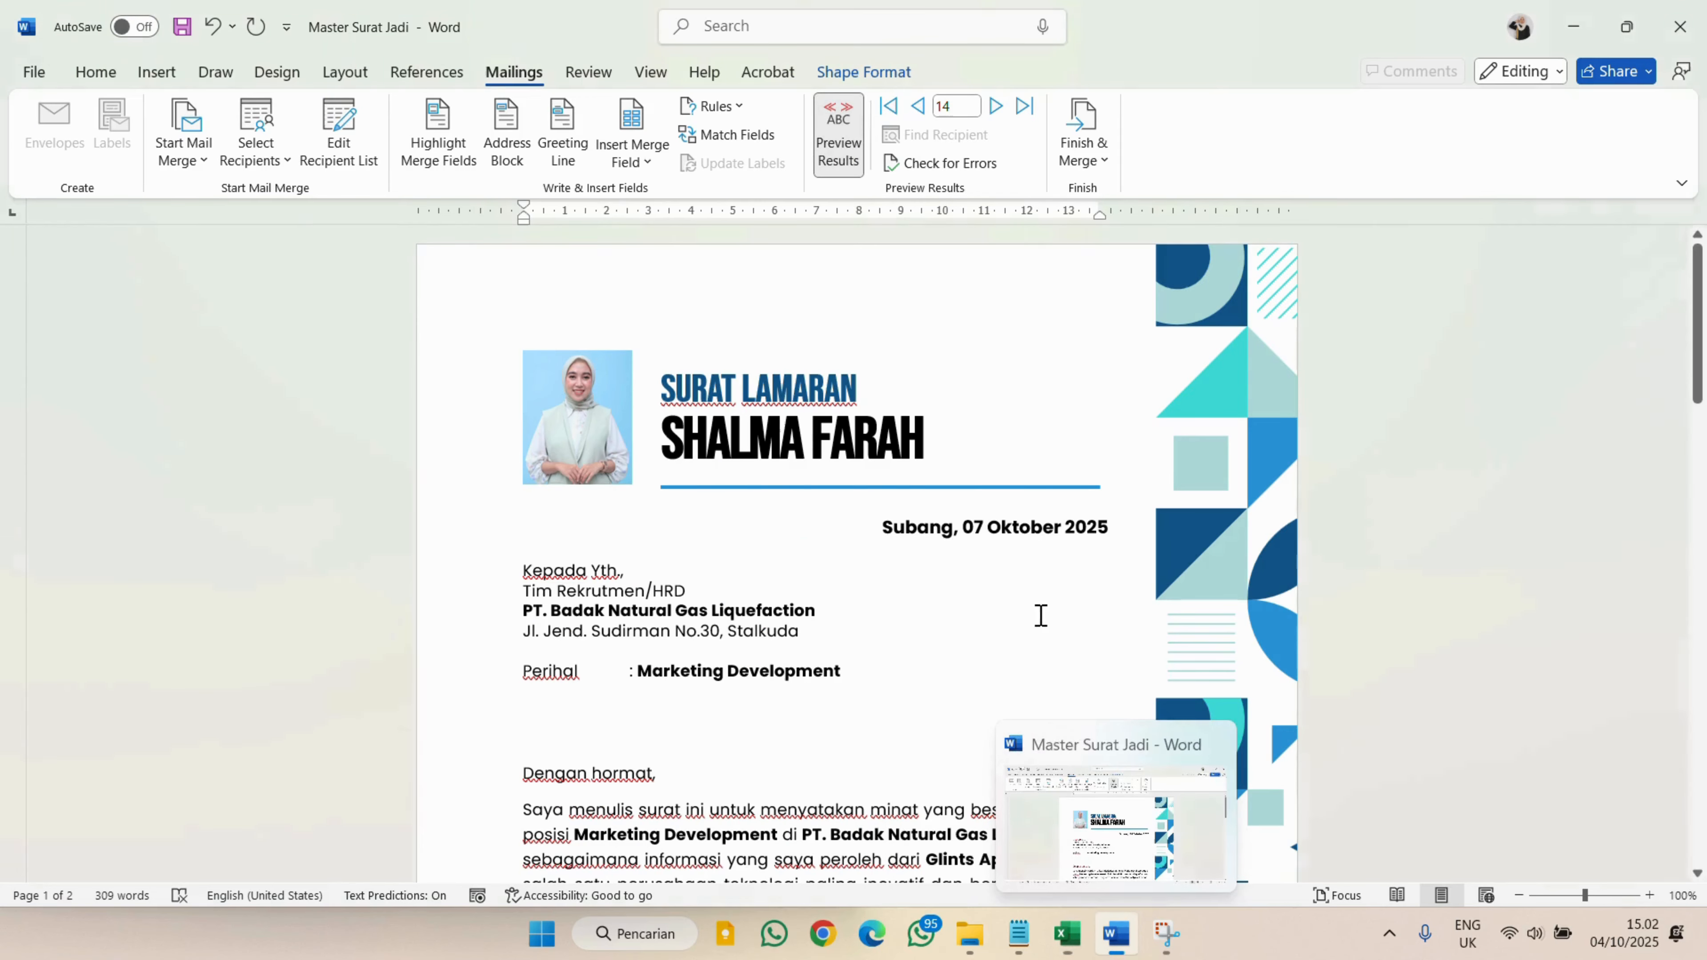
Jump the letter preview to record 23, check the neighbouring record 24, and go back to record 22 for PT Garuda Indonesia
{"action": "left_click", "coordinate": [974, 112]}
{"action": "type", "text": "23"}
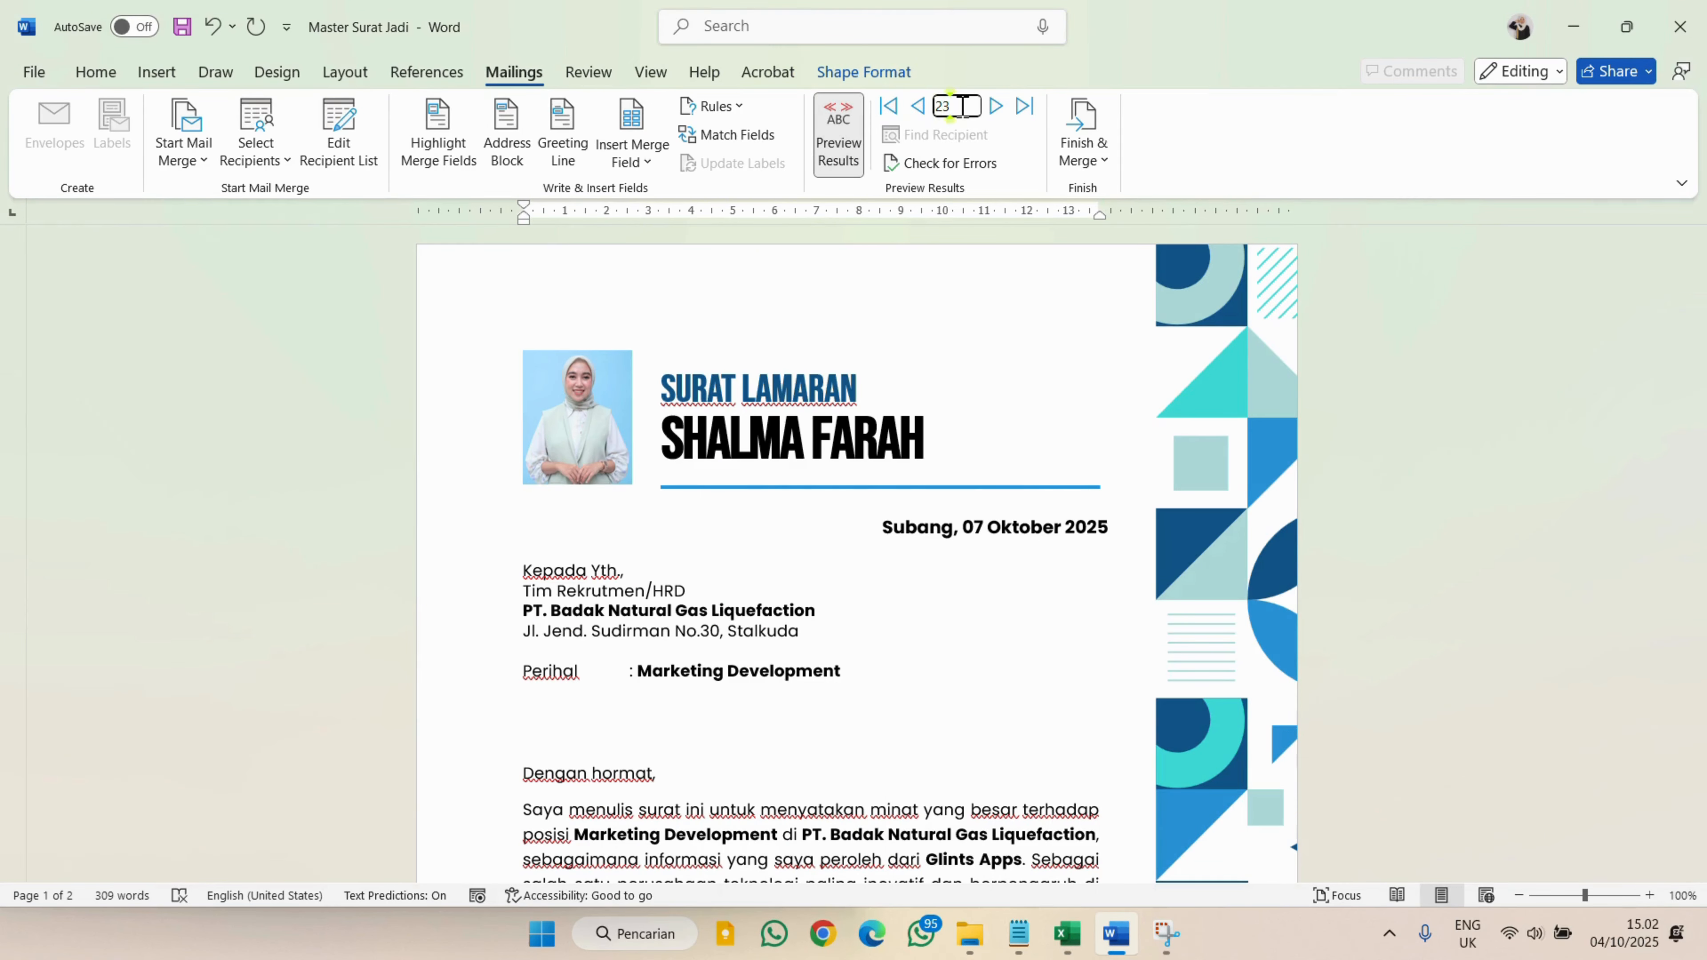
{"action": "key", "text": "Return"}
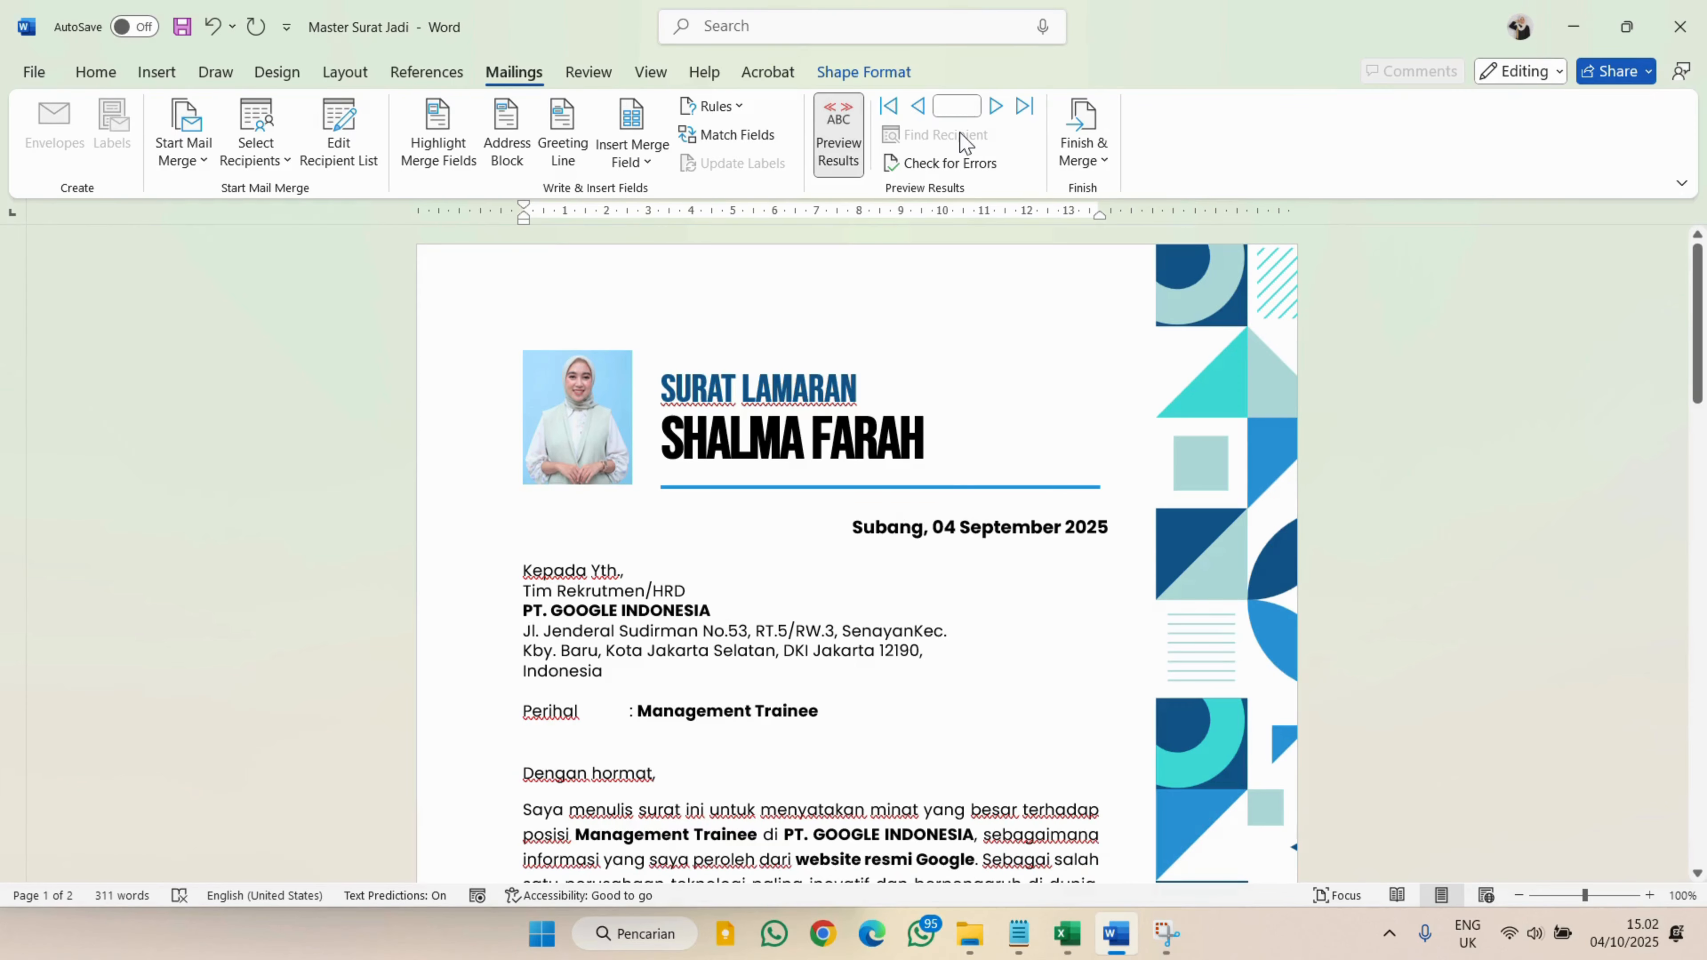
{"action": "left_click", "coordinate": [997, 111]}
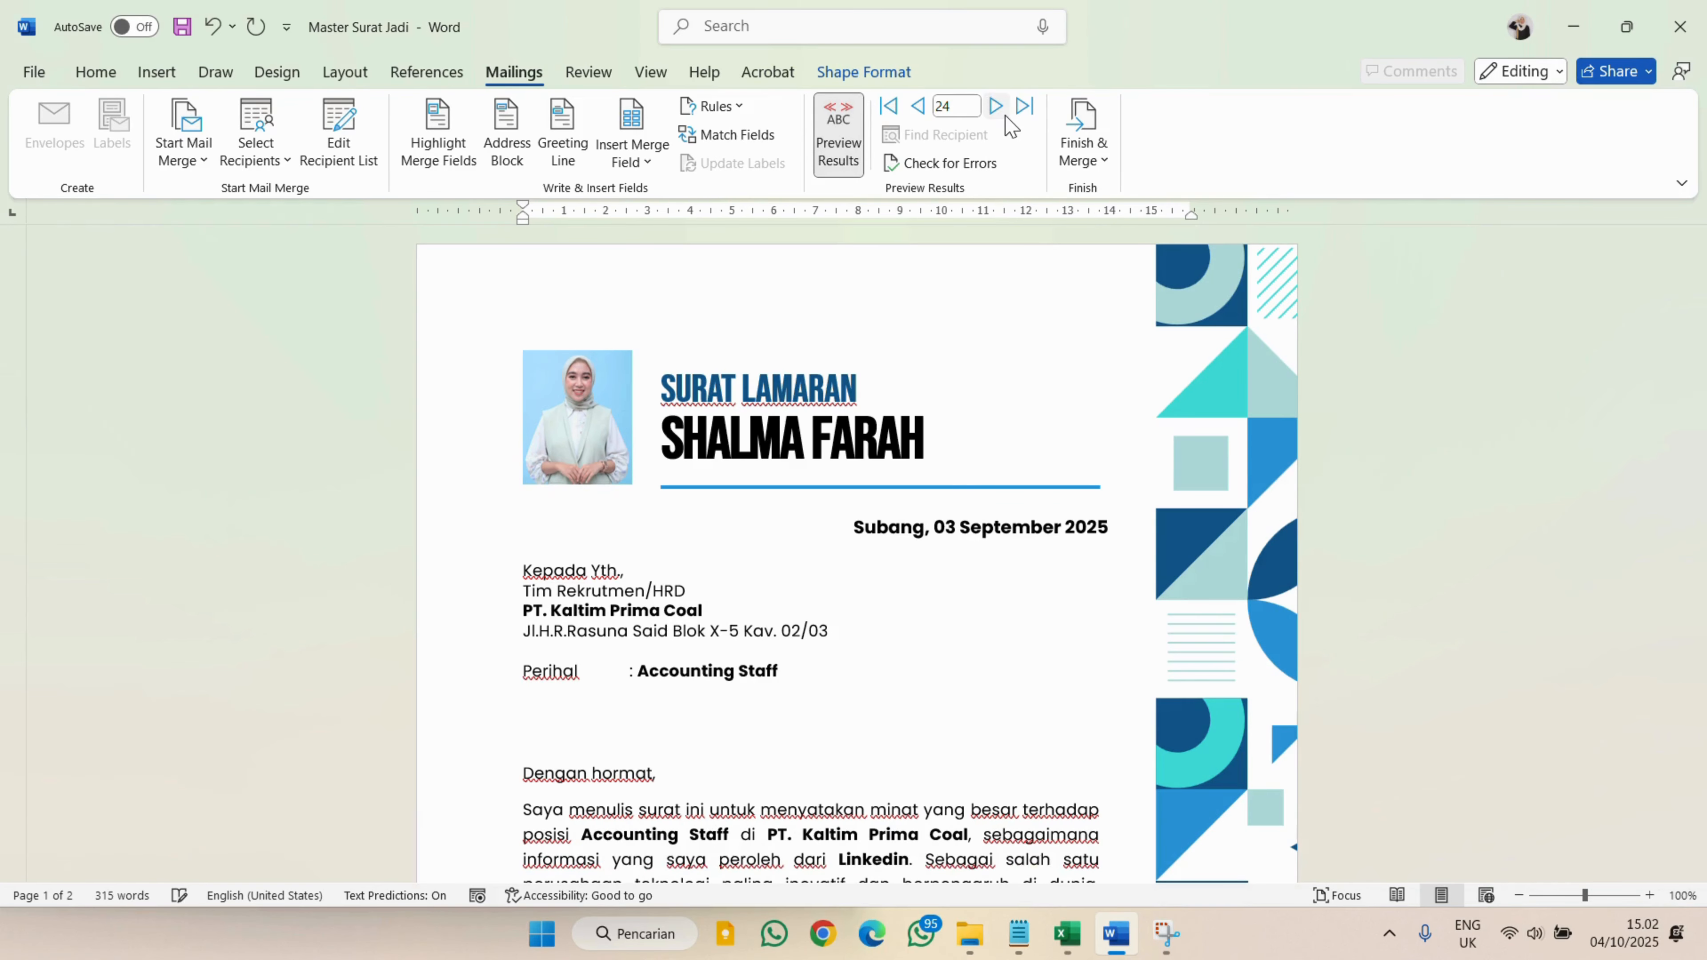
{"action": "left_click", "coordinate": [919, 107]}
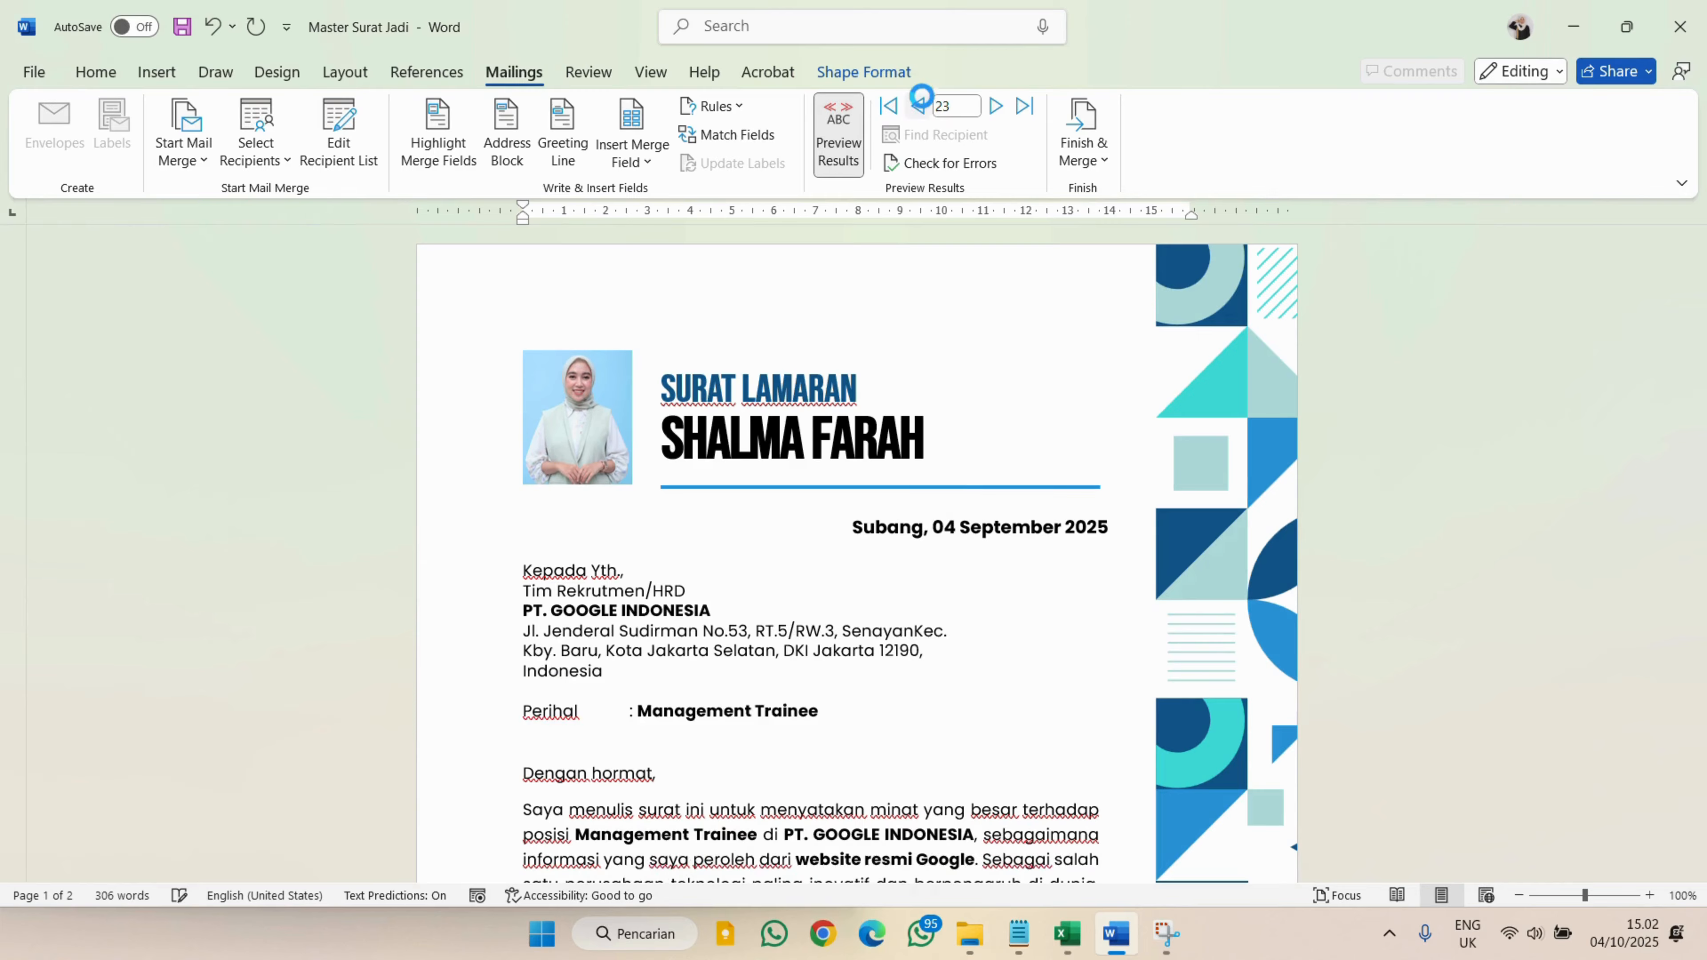
{"action": "left_click", "coordinate": [919, 107]}
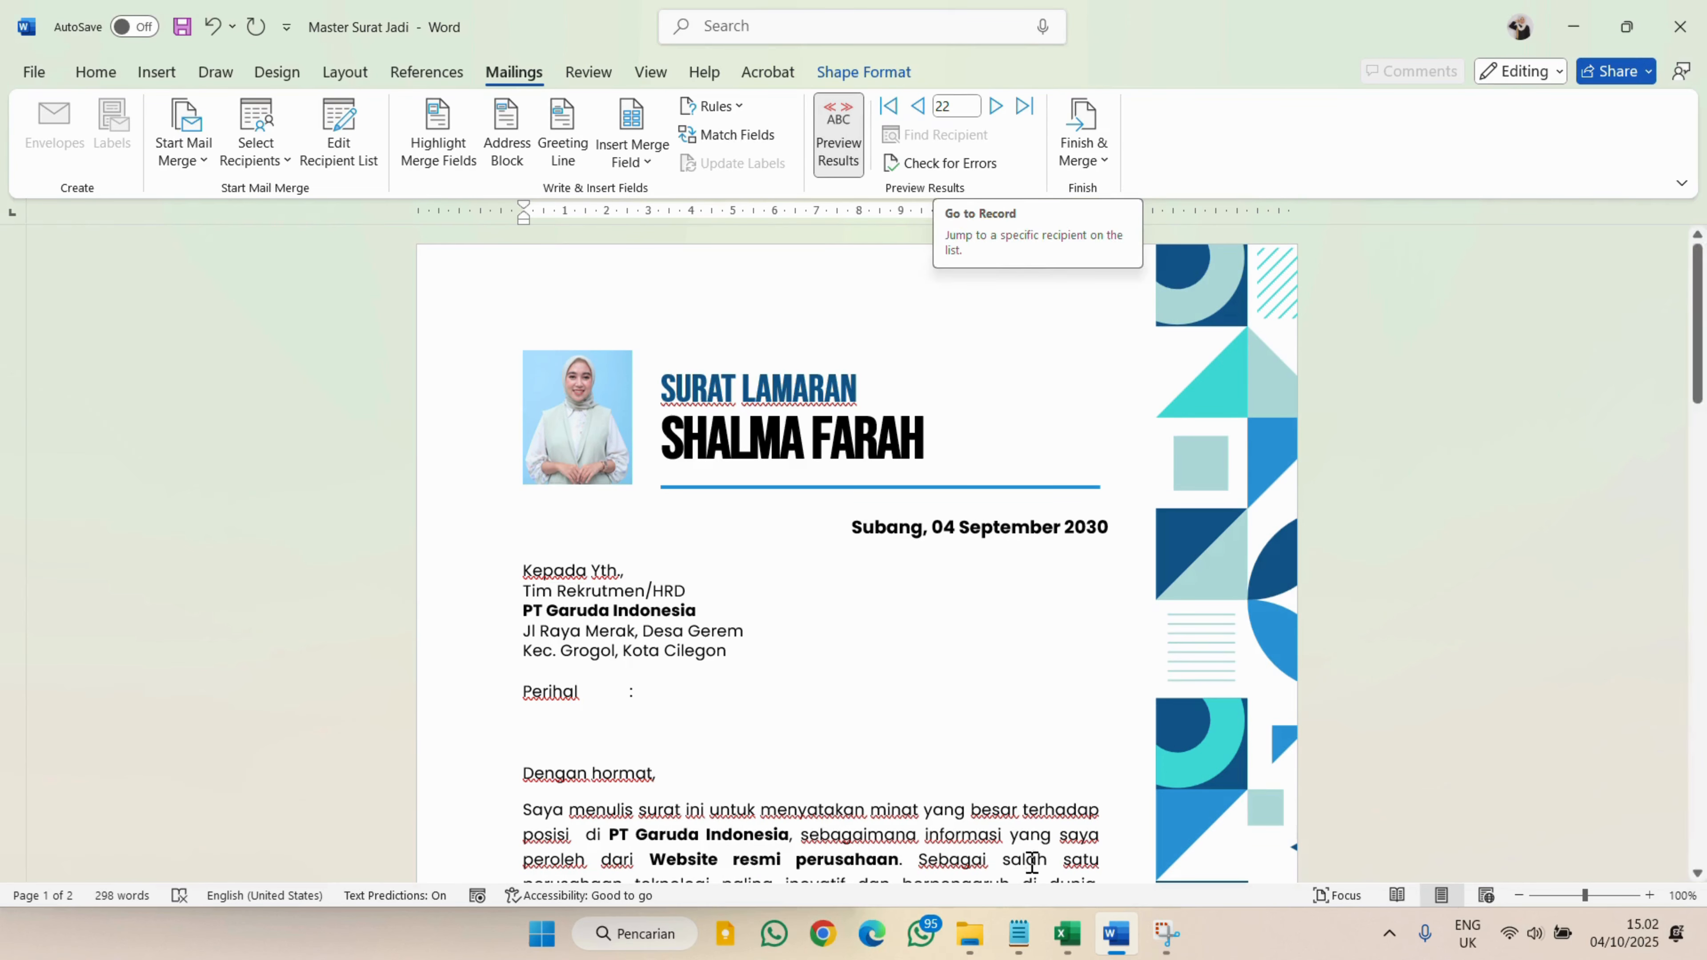
Compare the previewed record 22 with the PT Garuda Indonesia row in the Excel workbook and read through the letter in Word
{"action": "left_click", "coordinate": [1067, 933]}
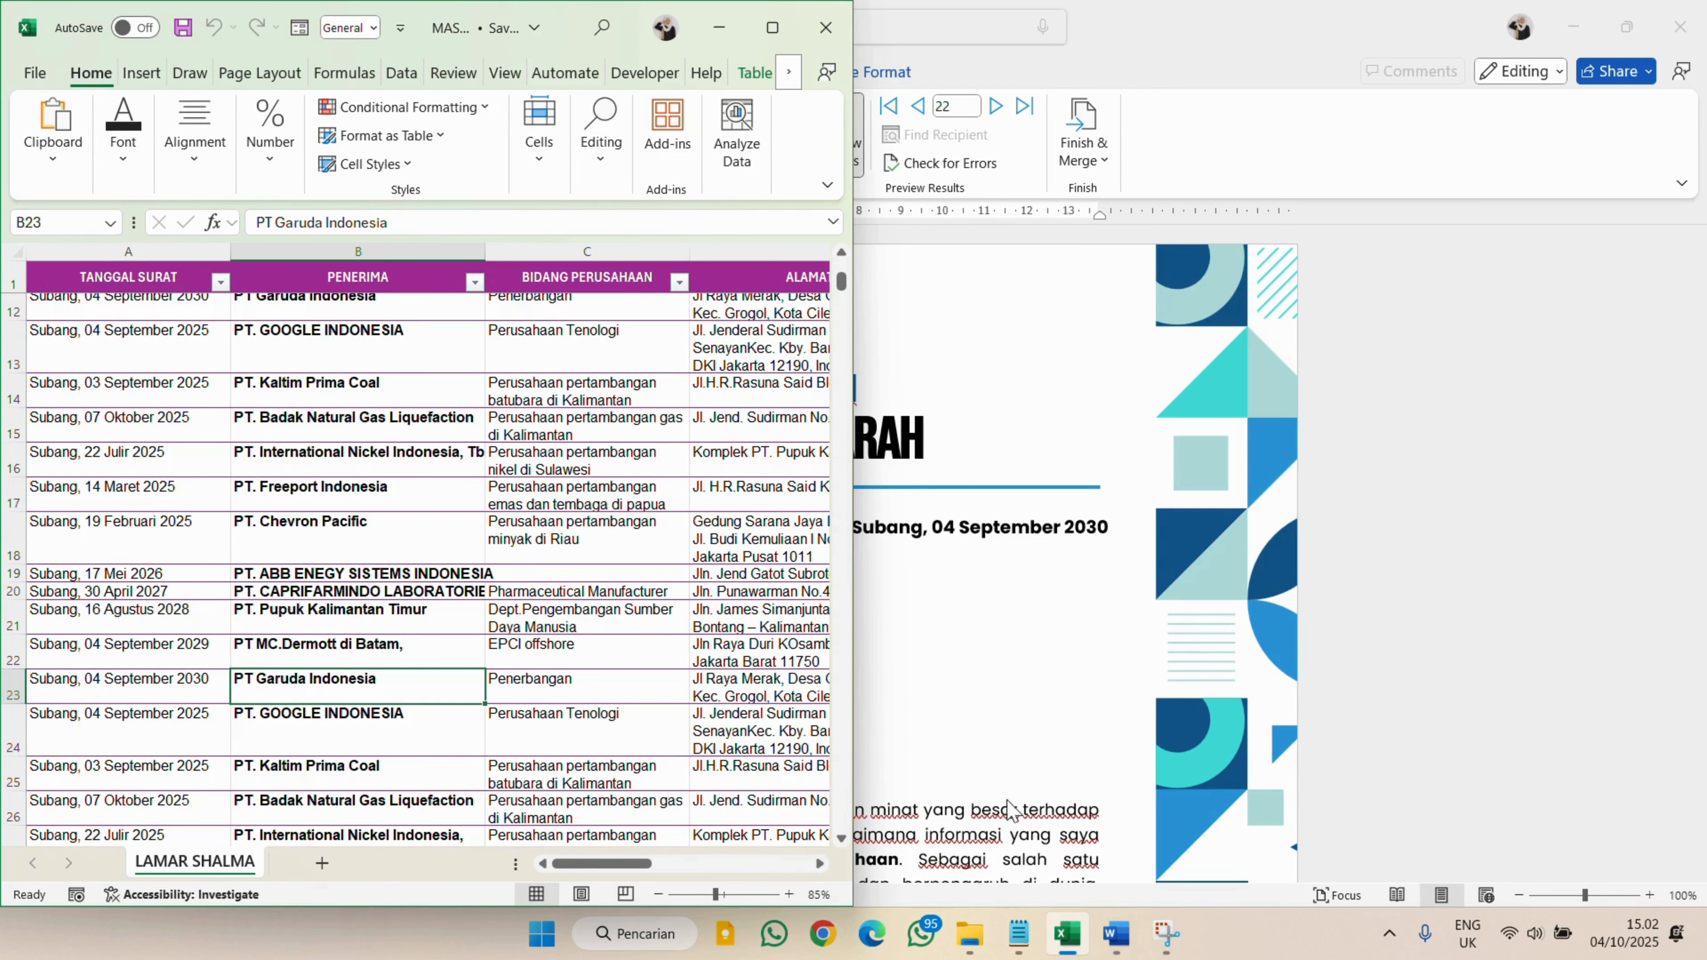
{"action": "left_click", "coordinate": [1075, 707]}
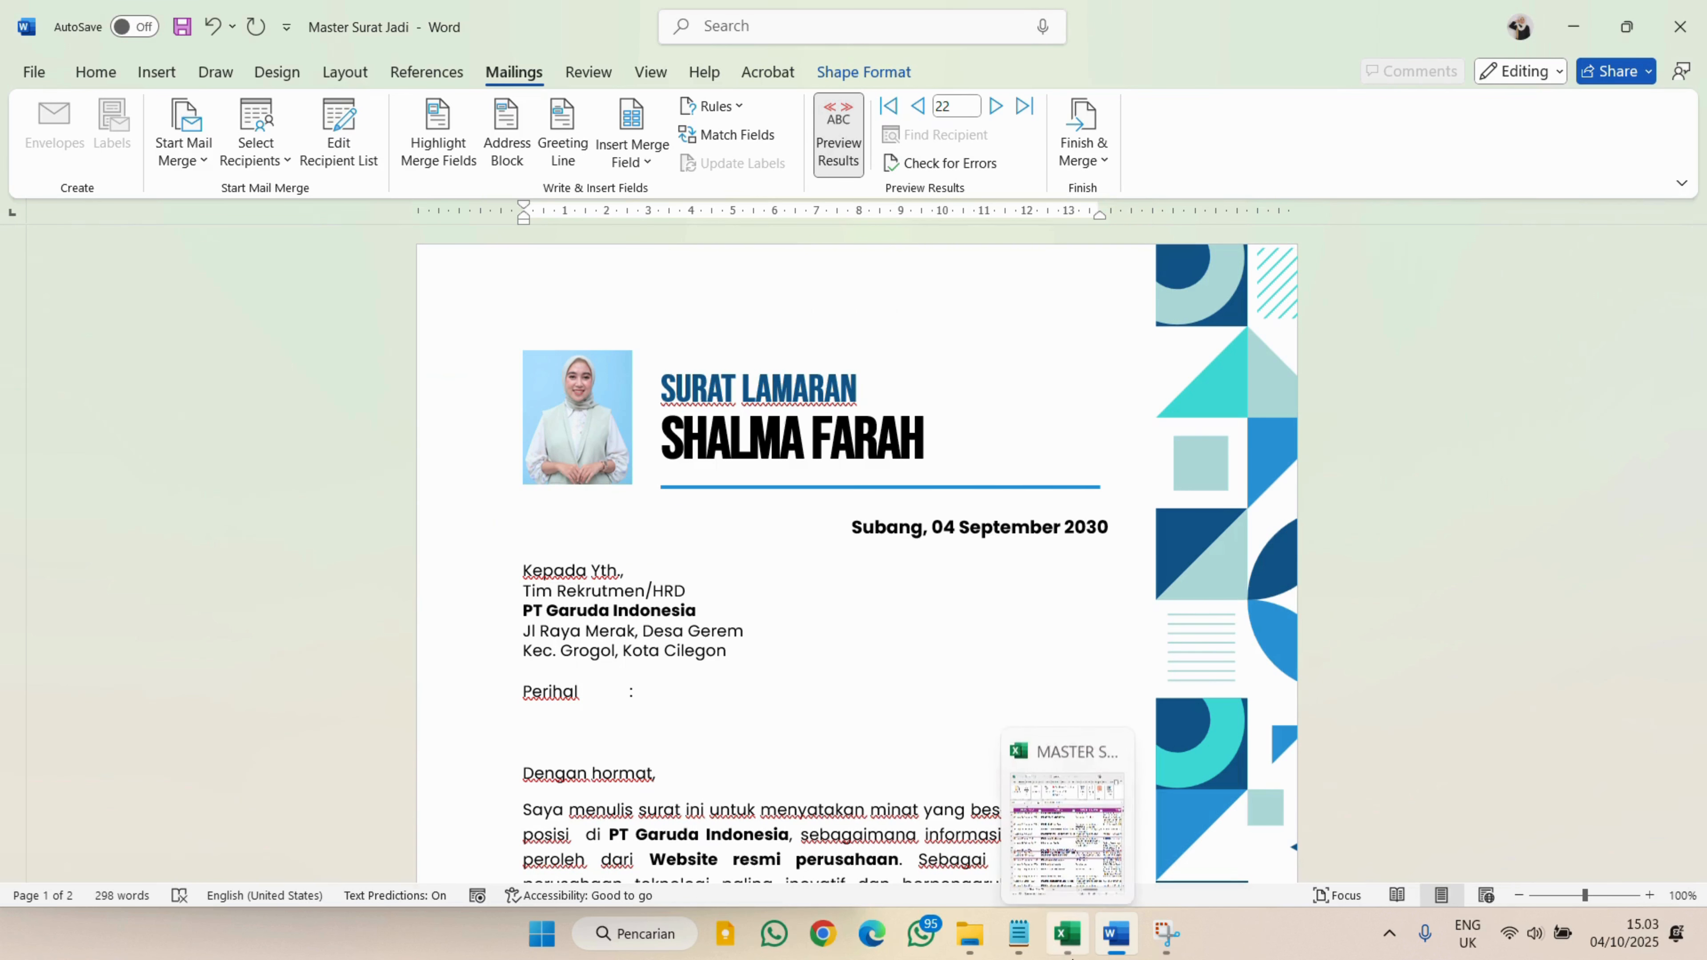
{"action": "scroll", "coordinate": [746, 644], "scroll_direction": "down", "scroll_amount": 10}
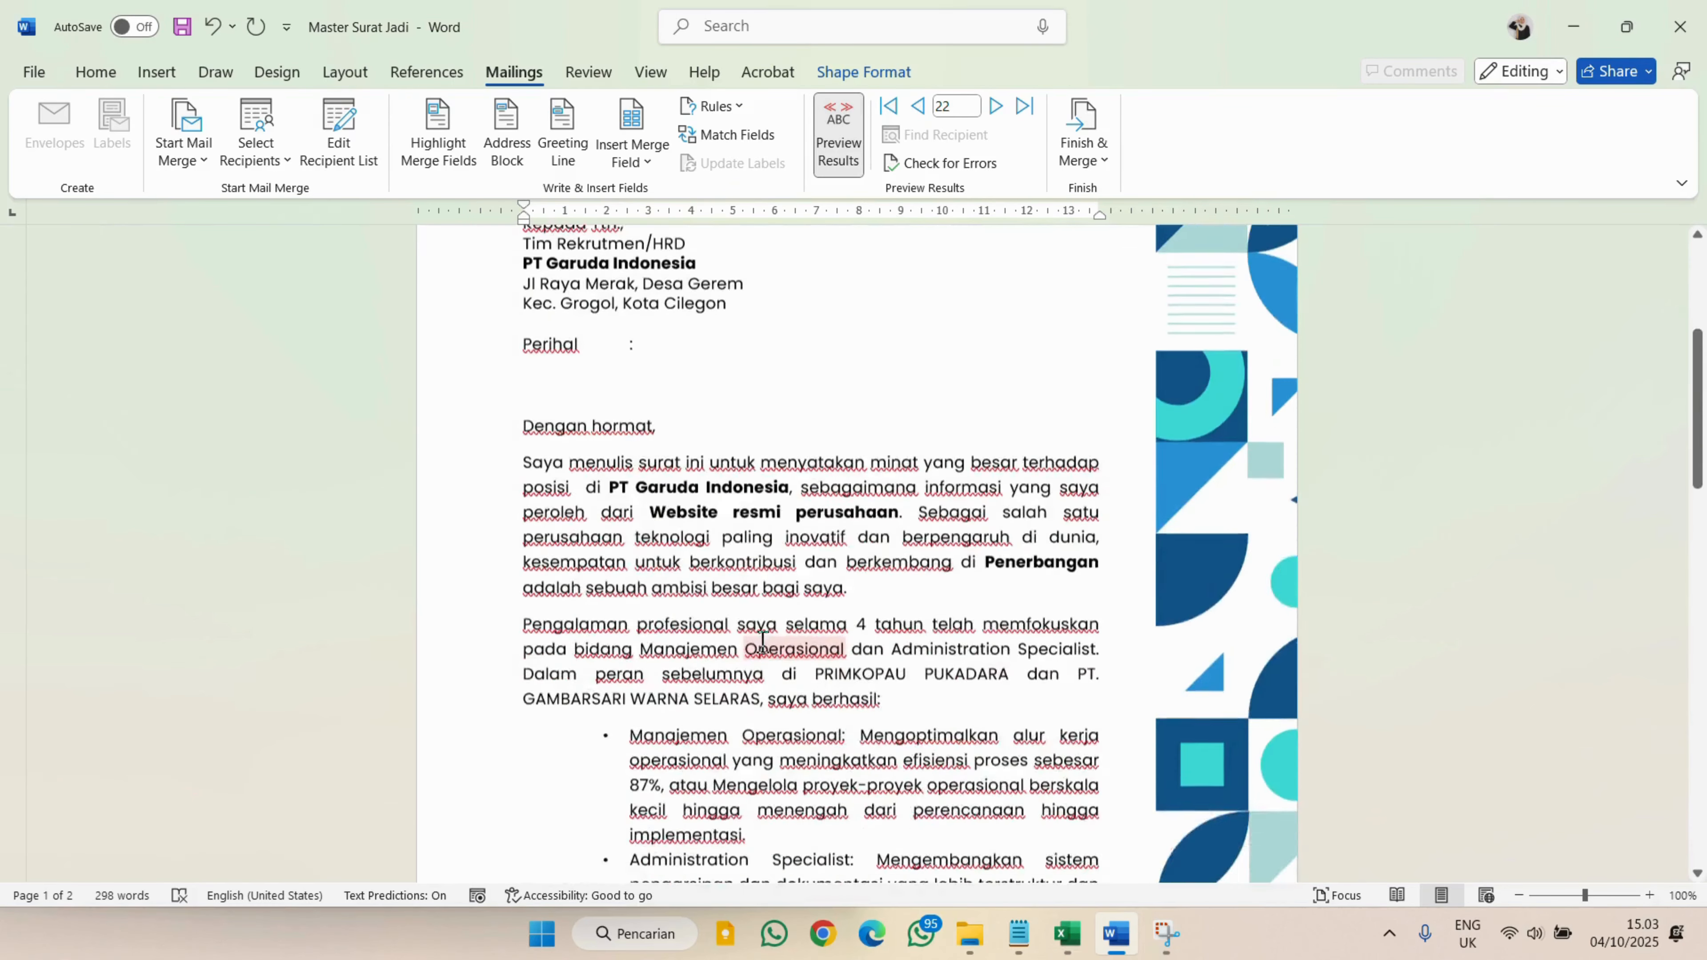
{"action": "scroll", "coordinate": [762, 643], "scroll_direction": "up", "scroll_amount": 10}
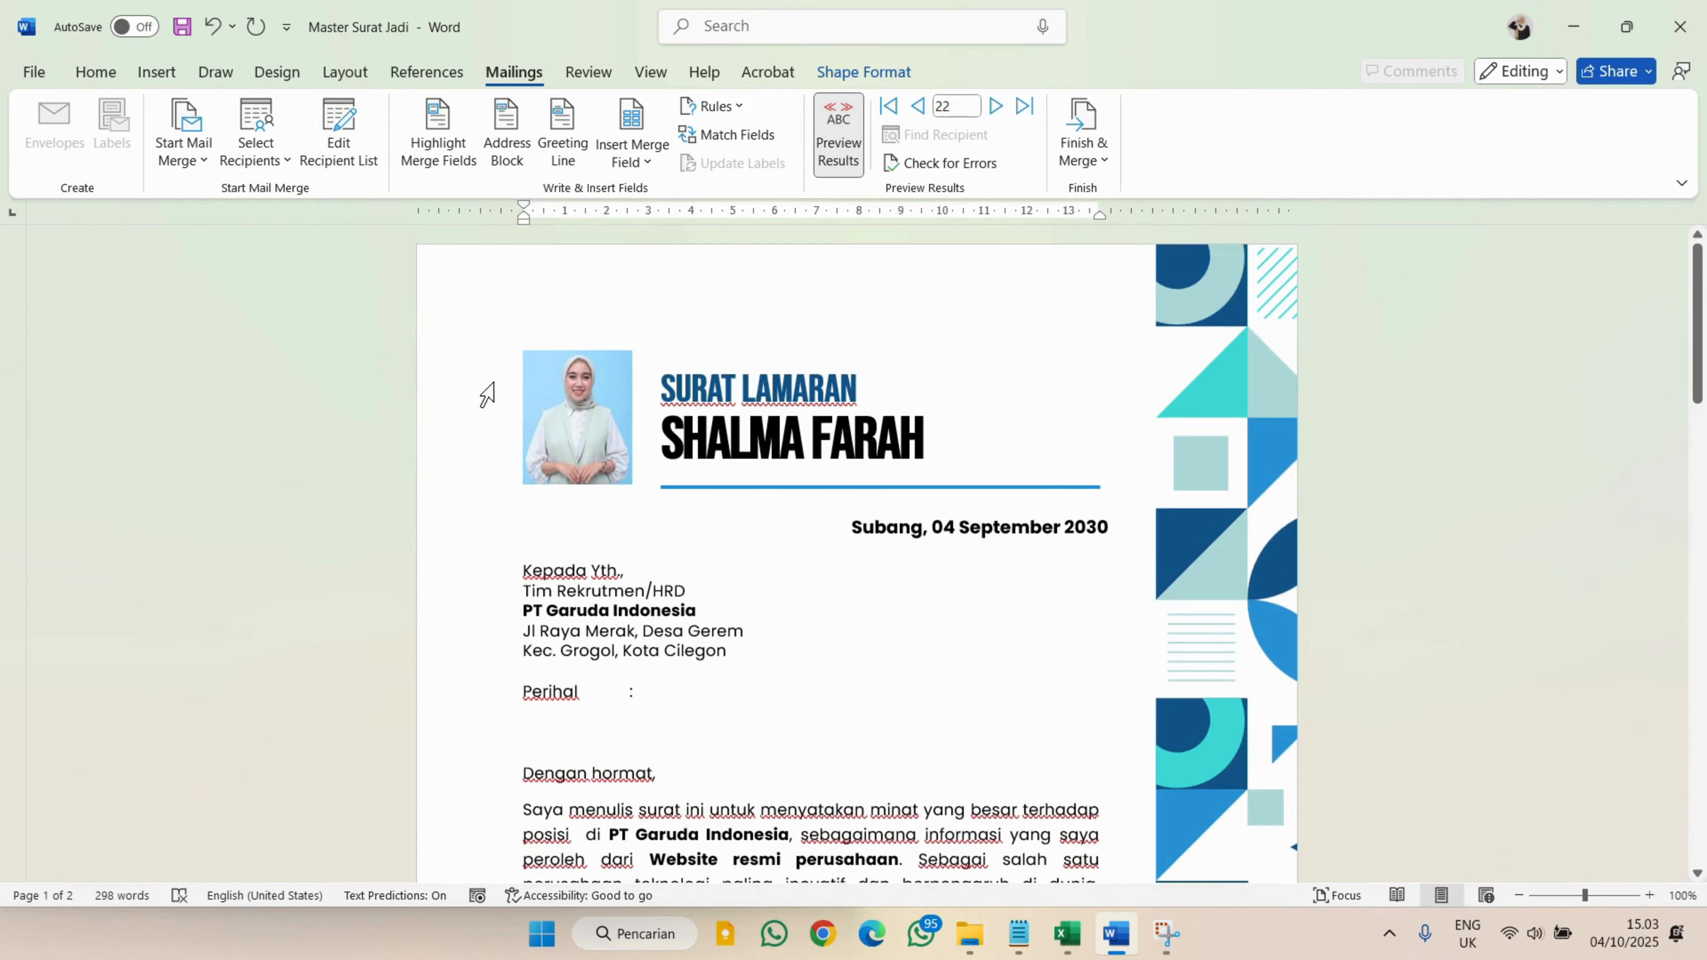
{"action": "scroll", "coordinate": [636, 419], "scroll_direction": "down", "scroll_amount": 10}
{"action": "scroll", "coordinate": [637, 422], "scroll_direction": "up", "scroll_amount": 3}
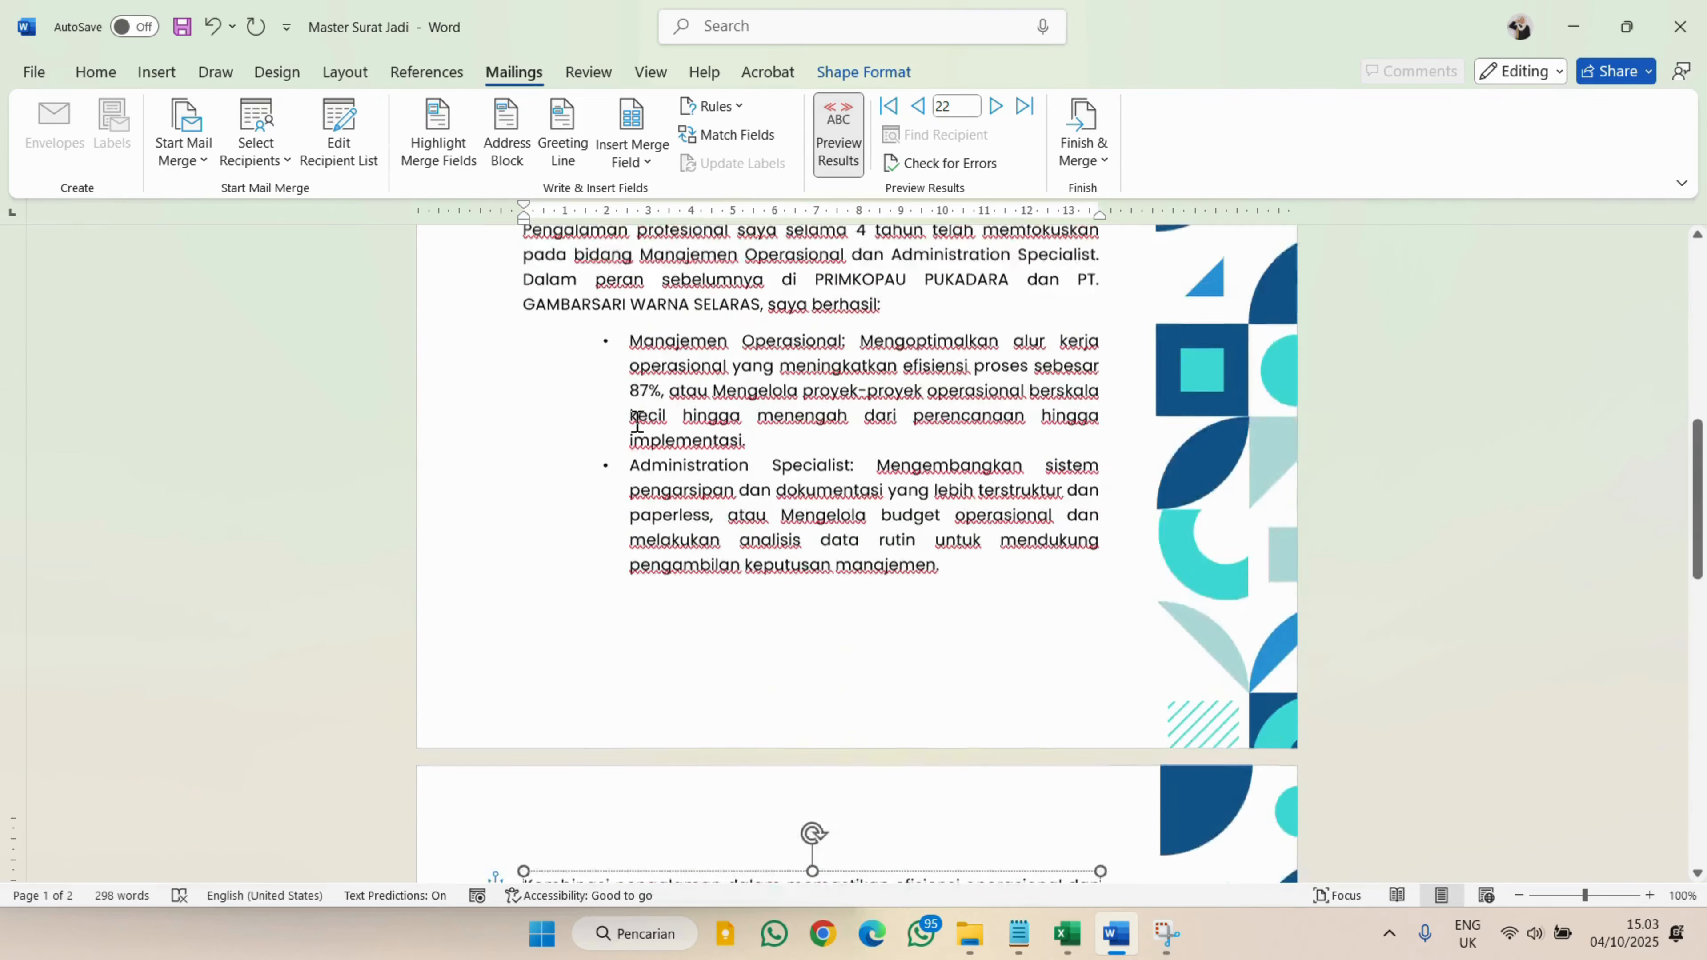
{"action": "scroll", "coordinate": [637, 419], "scroll_direction": "up", "scroll_amount": 10}
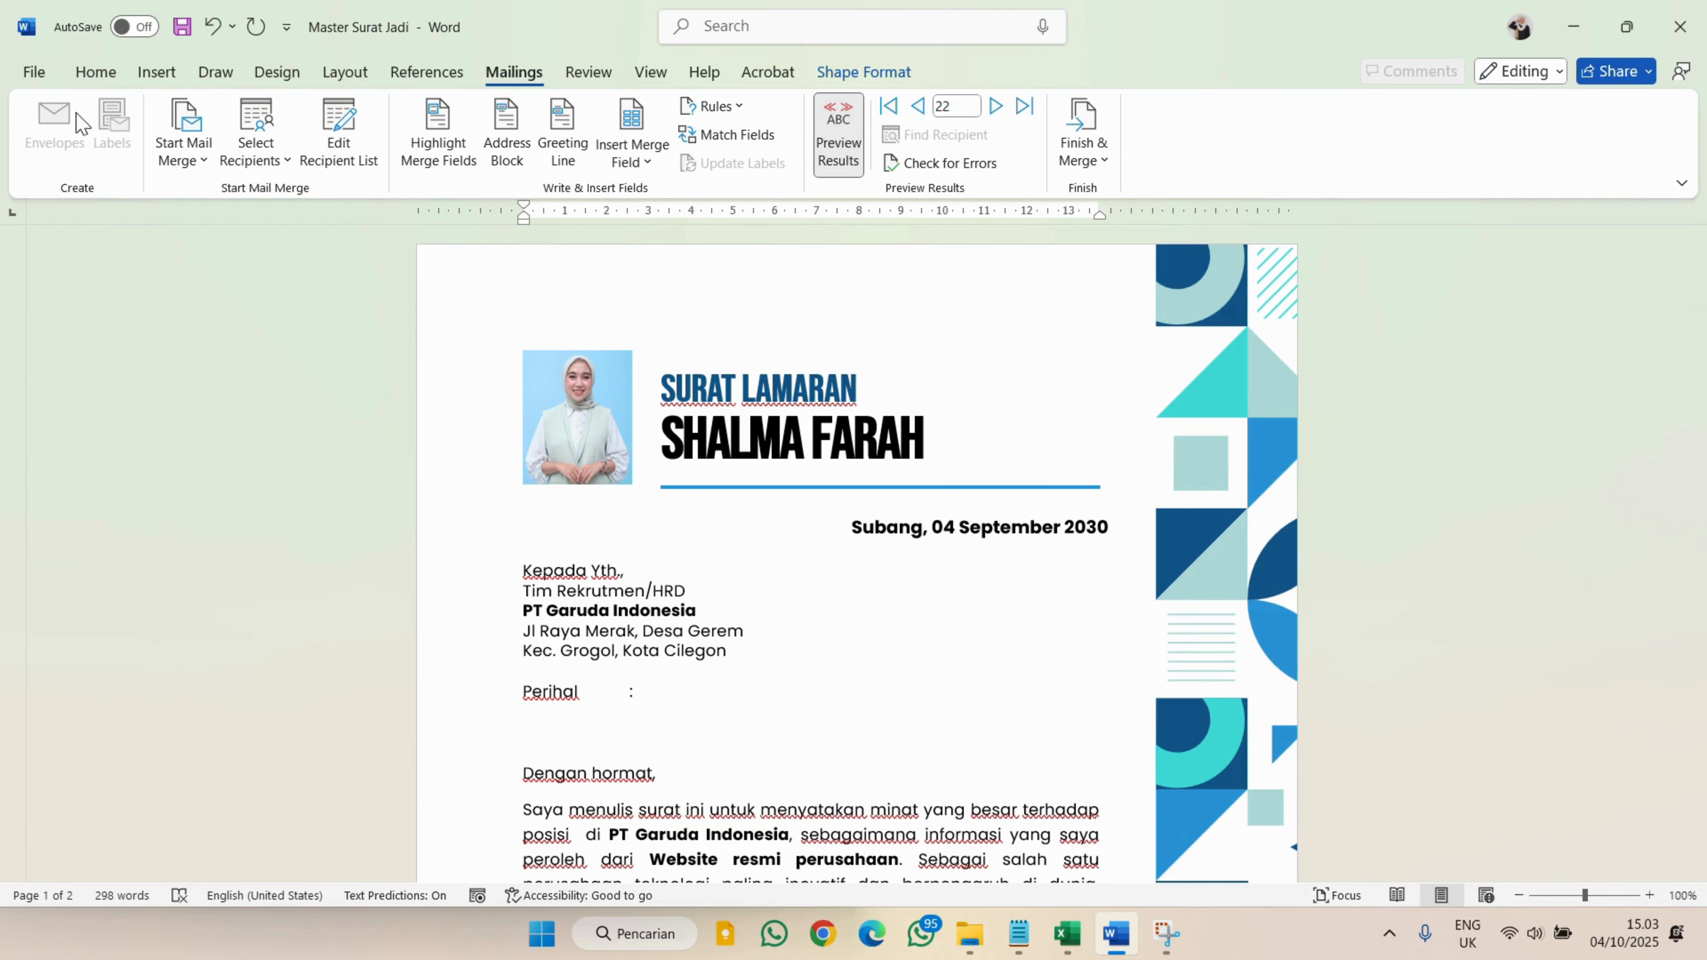
Start saving a copy of the letter and browse to the MASTER SURAT LAMARAN folder inside Videos
{"action": "left_click", "coordinate": [34, 73]}
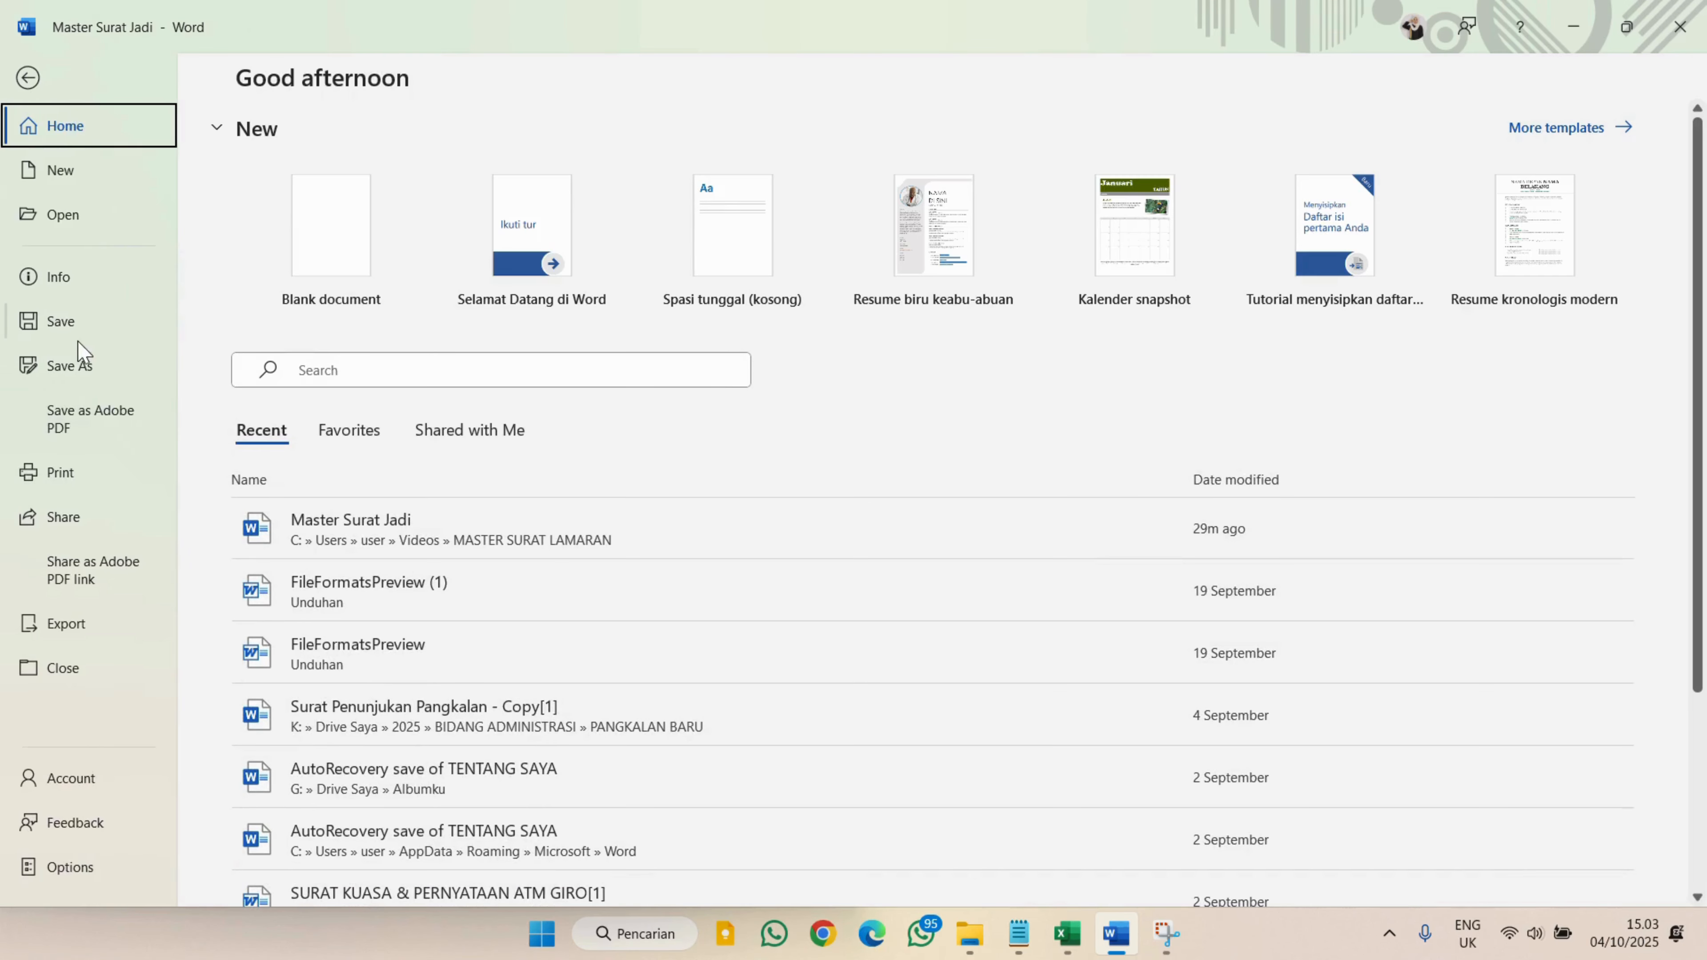
{"action": "left_click", "coordinate": [60, 369]}
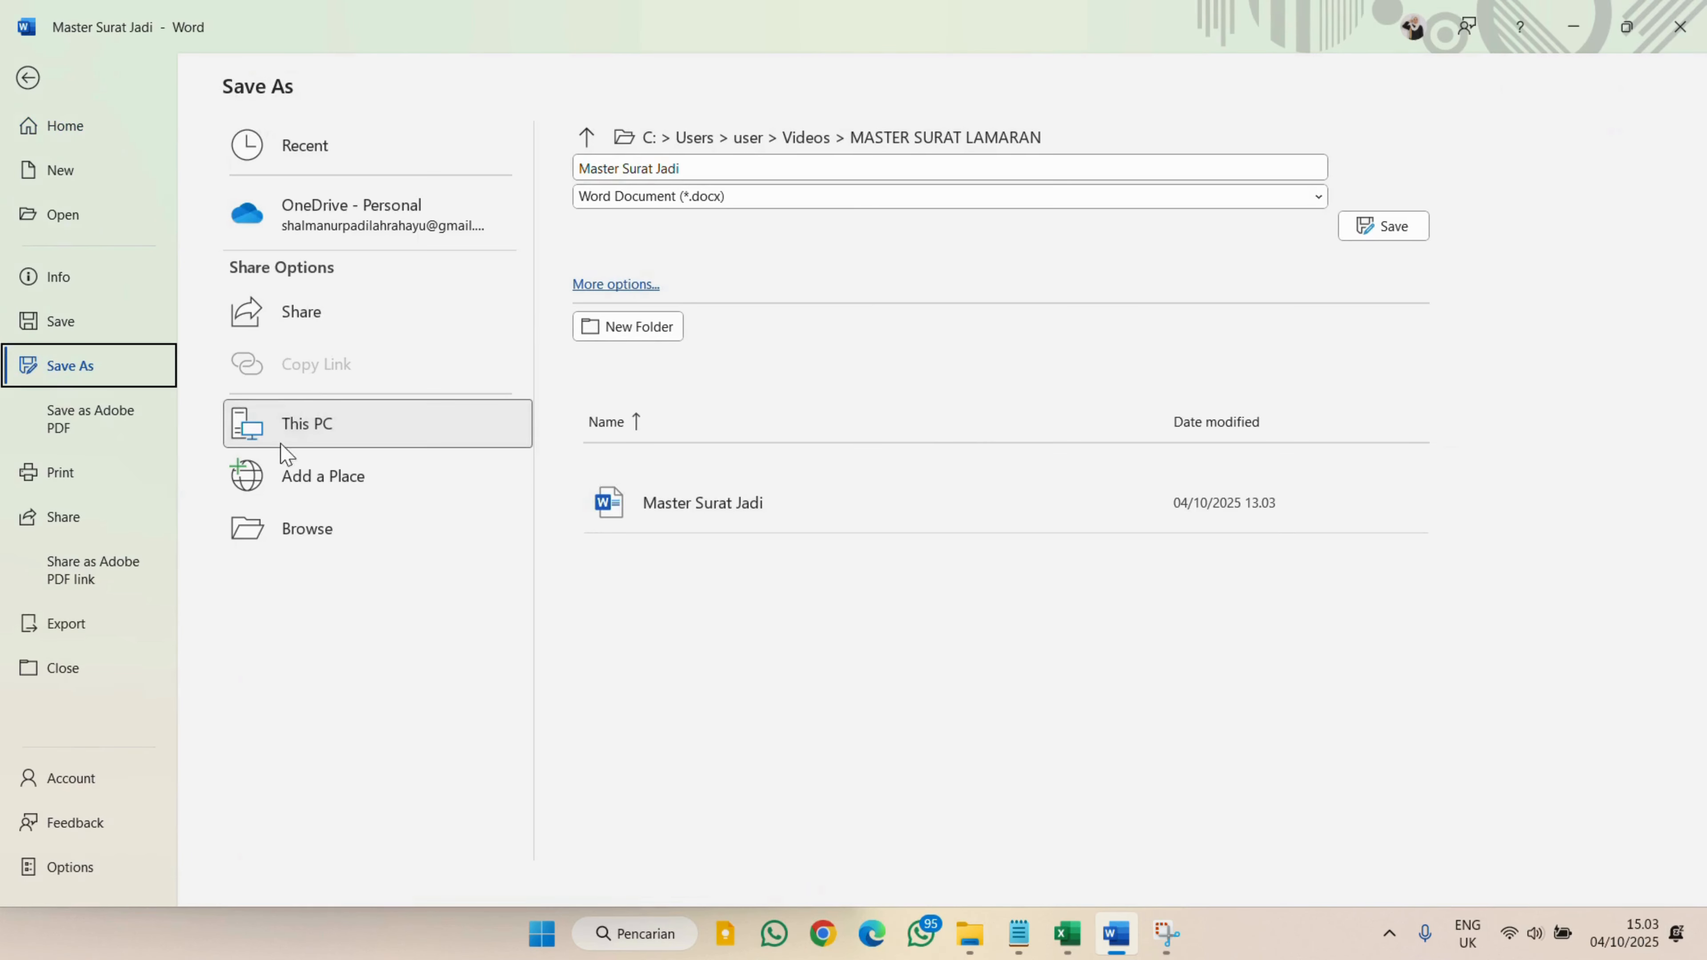
{"action": "left_click", "coordinate": [289, 535]}
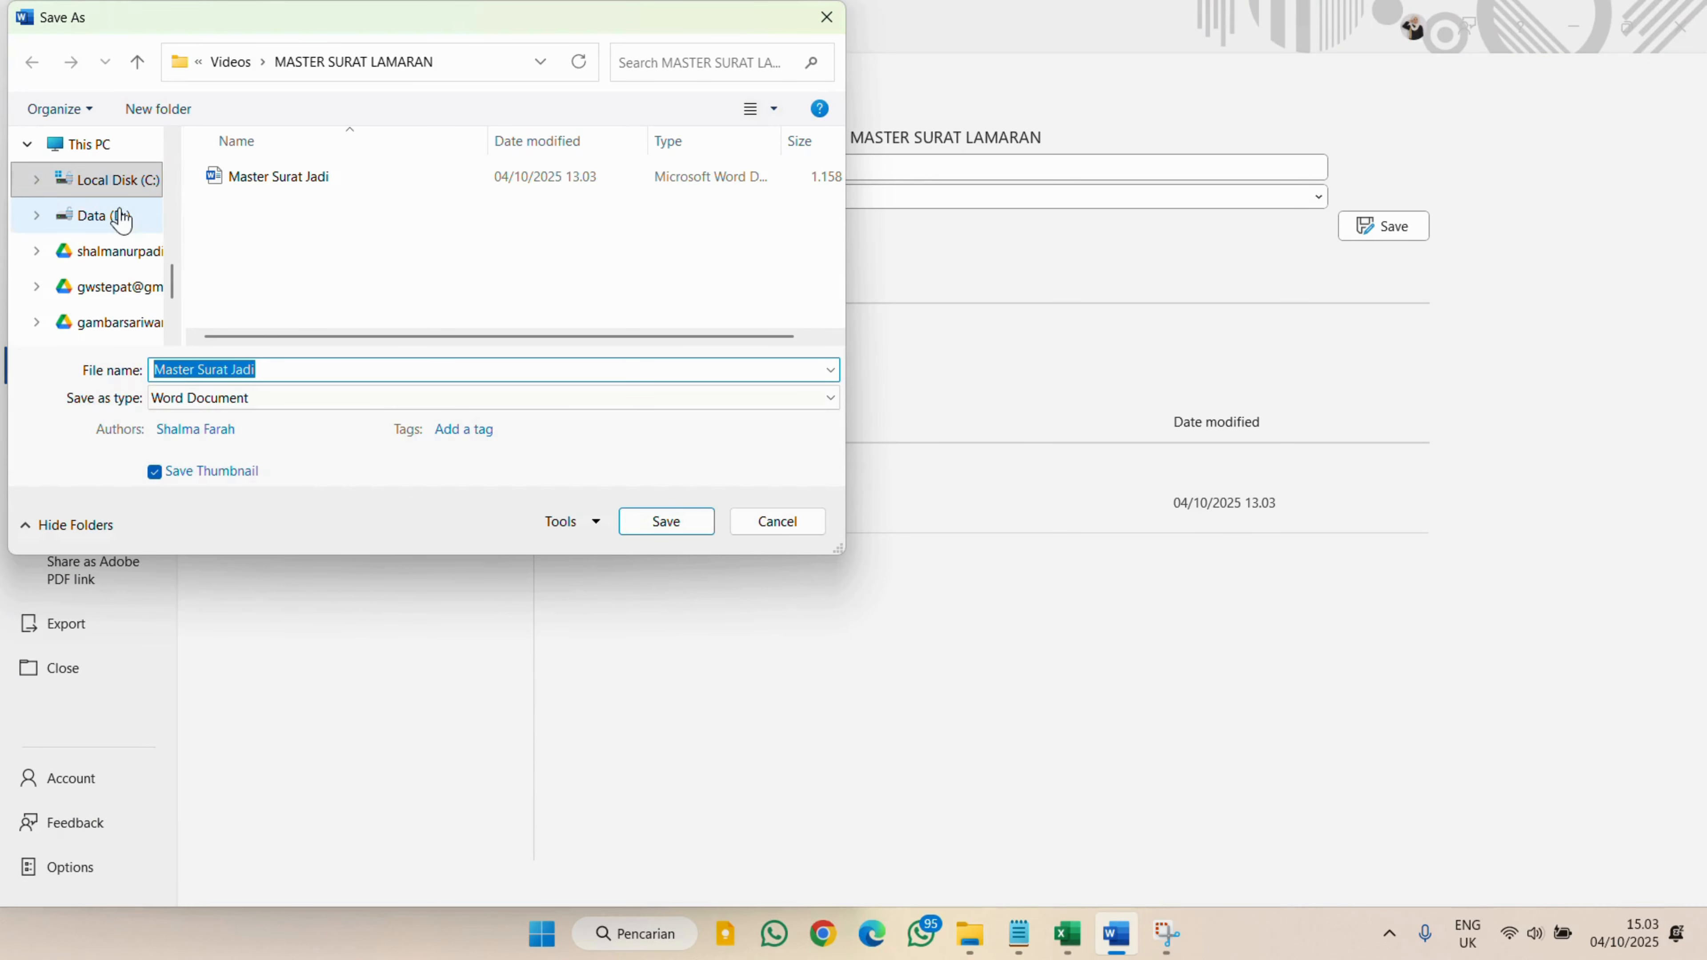
{"action": "scroll", "coordinate": [115, 222], "scroll_direction": "up", "scroll_amount": 10}
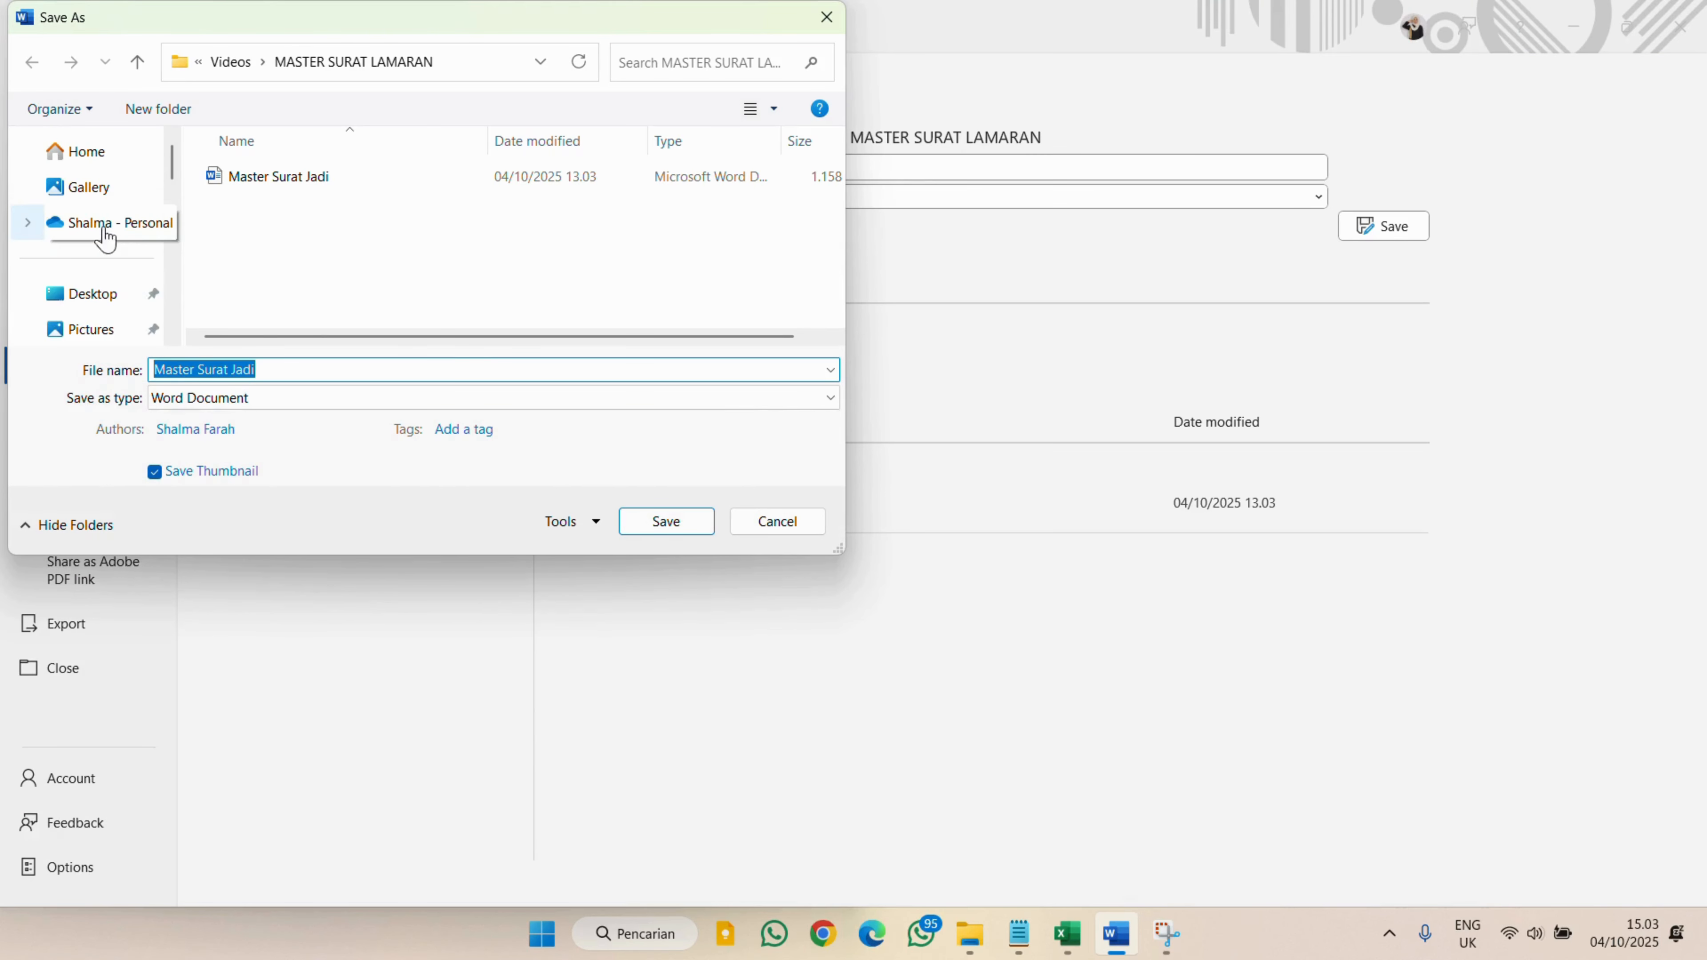
{"action": "scroll", "coordinate": [95, 303], "scroll_direction": "down", "scroll_amount": 5}
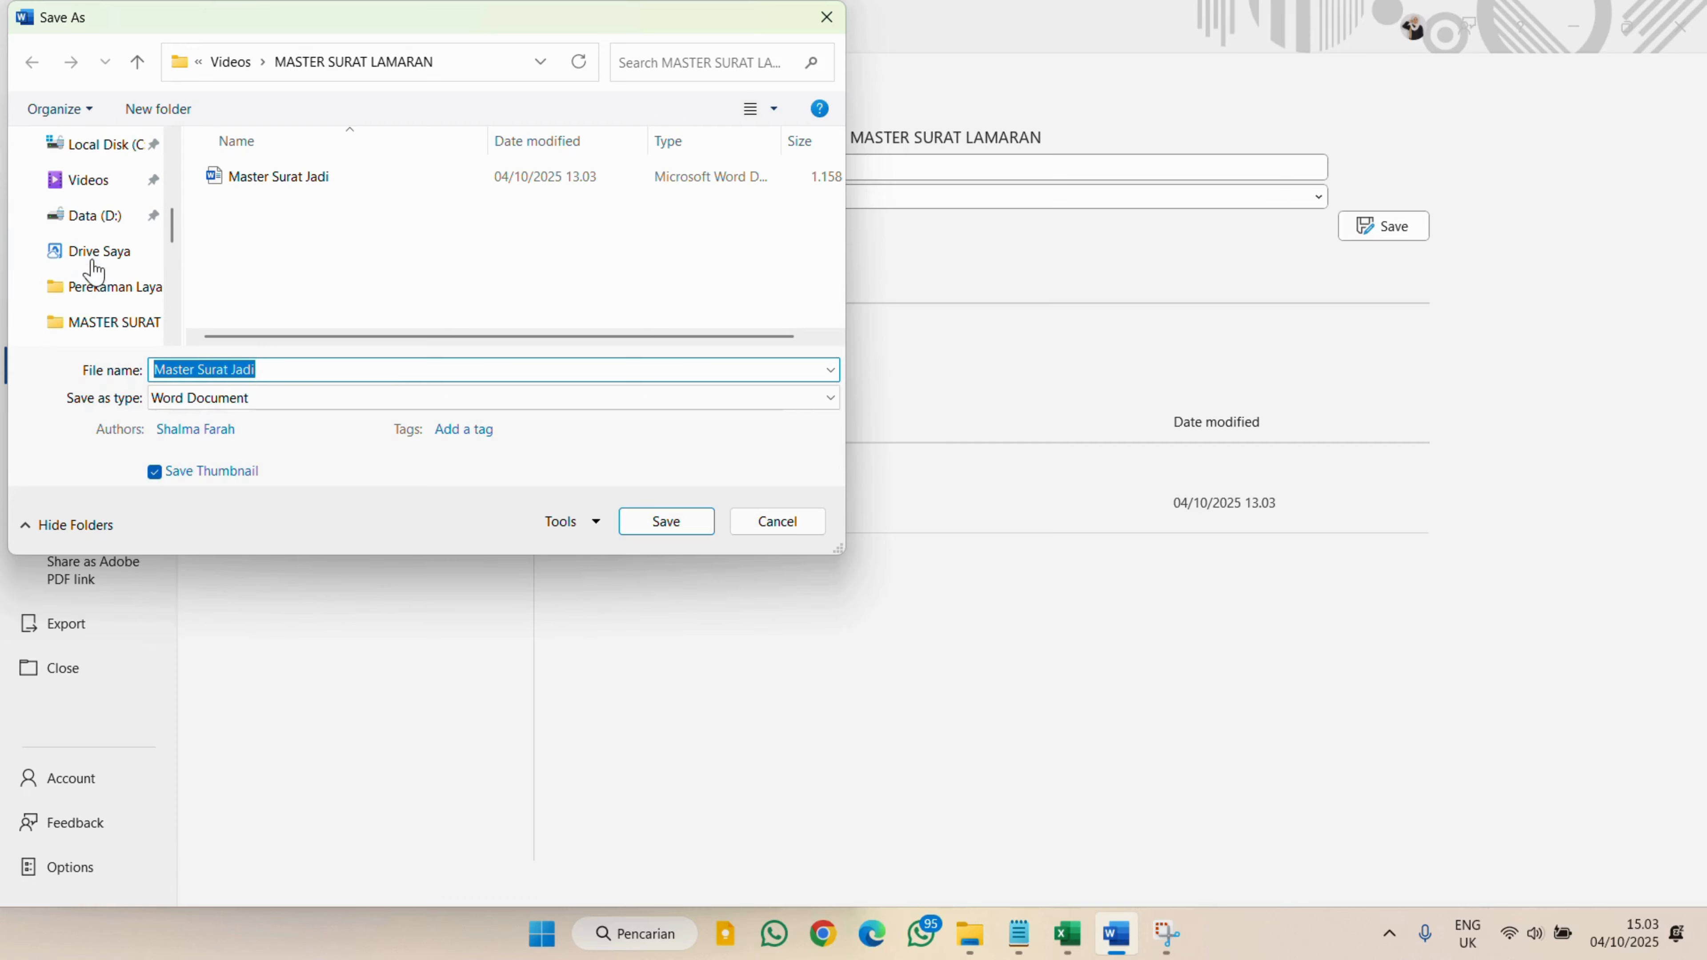
{"action": "left_click", "coordinate": [94, 178]}
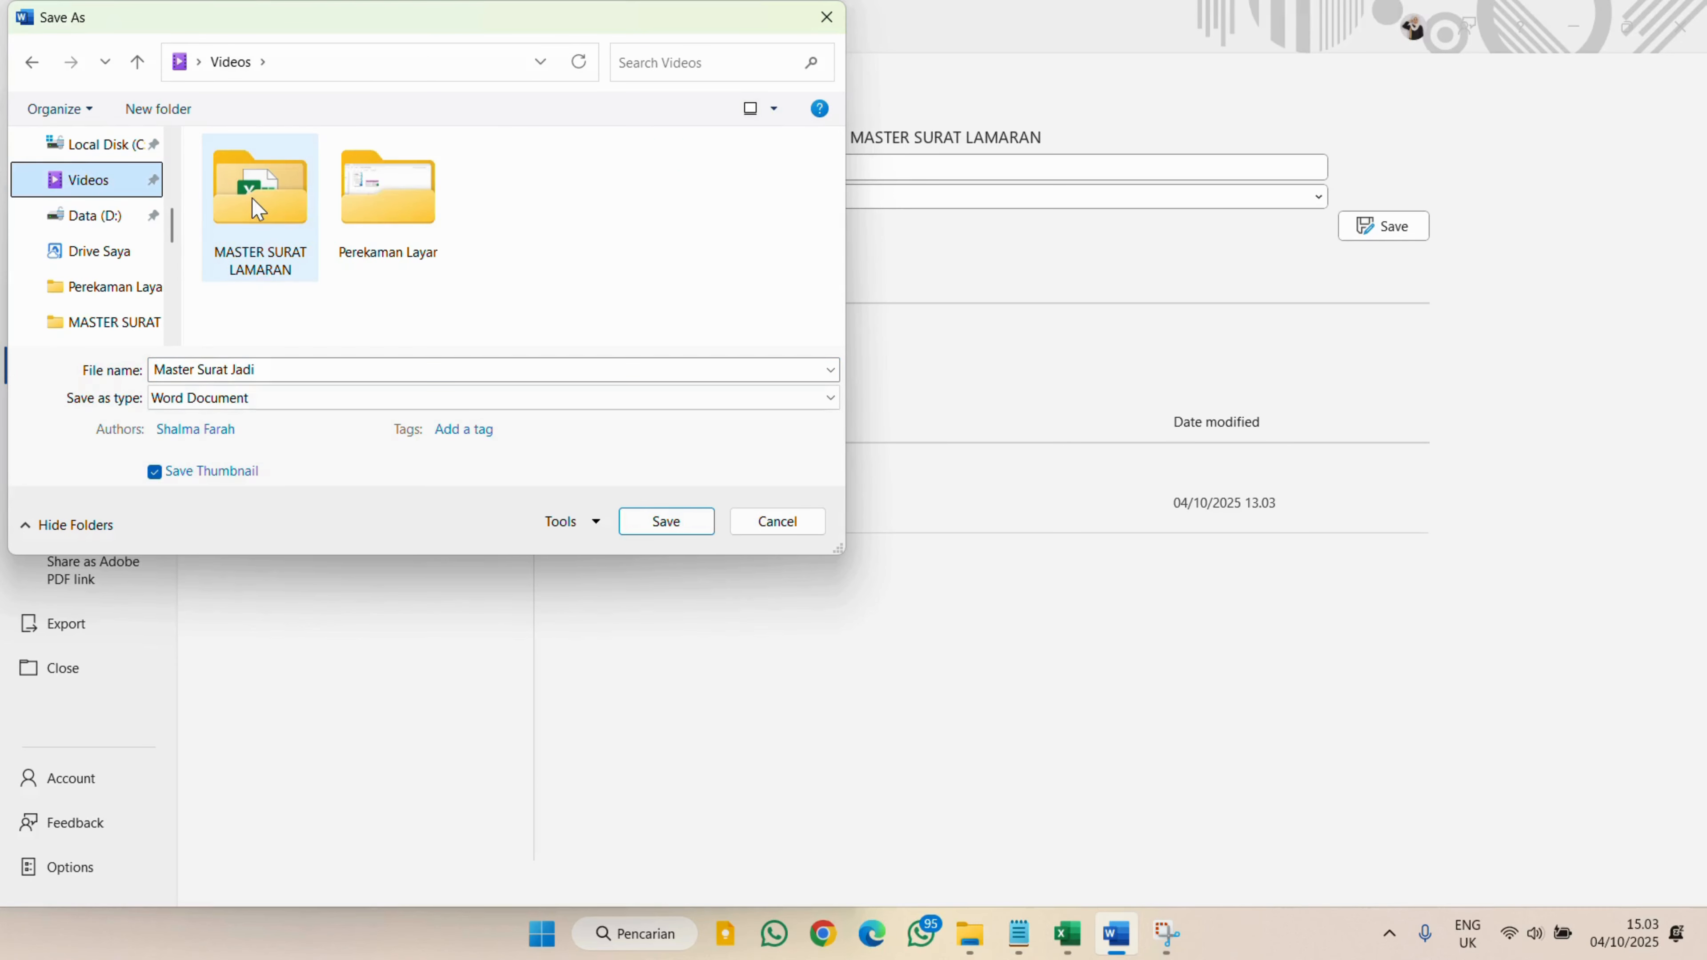
{"action": "double_click", "coordinate": [254, 200]}
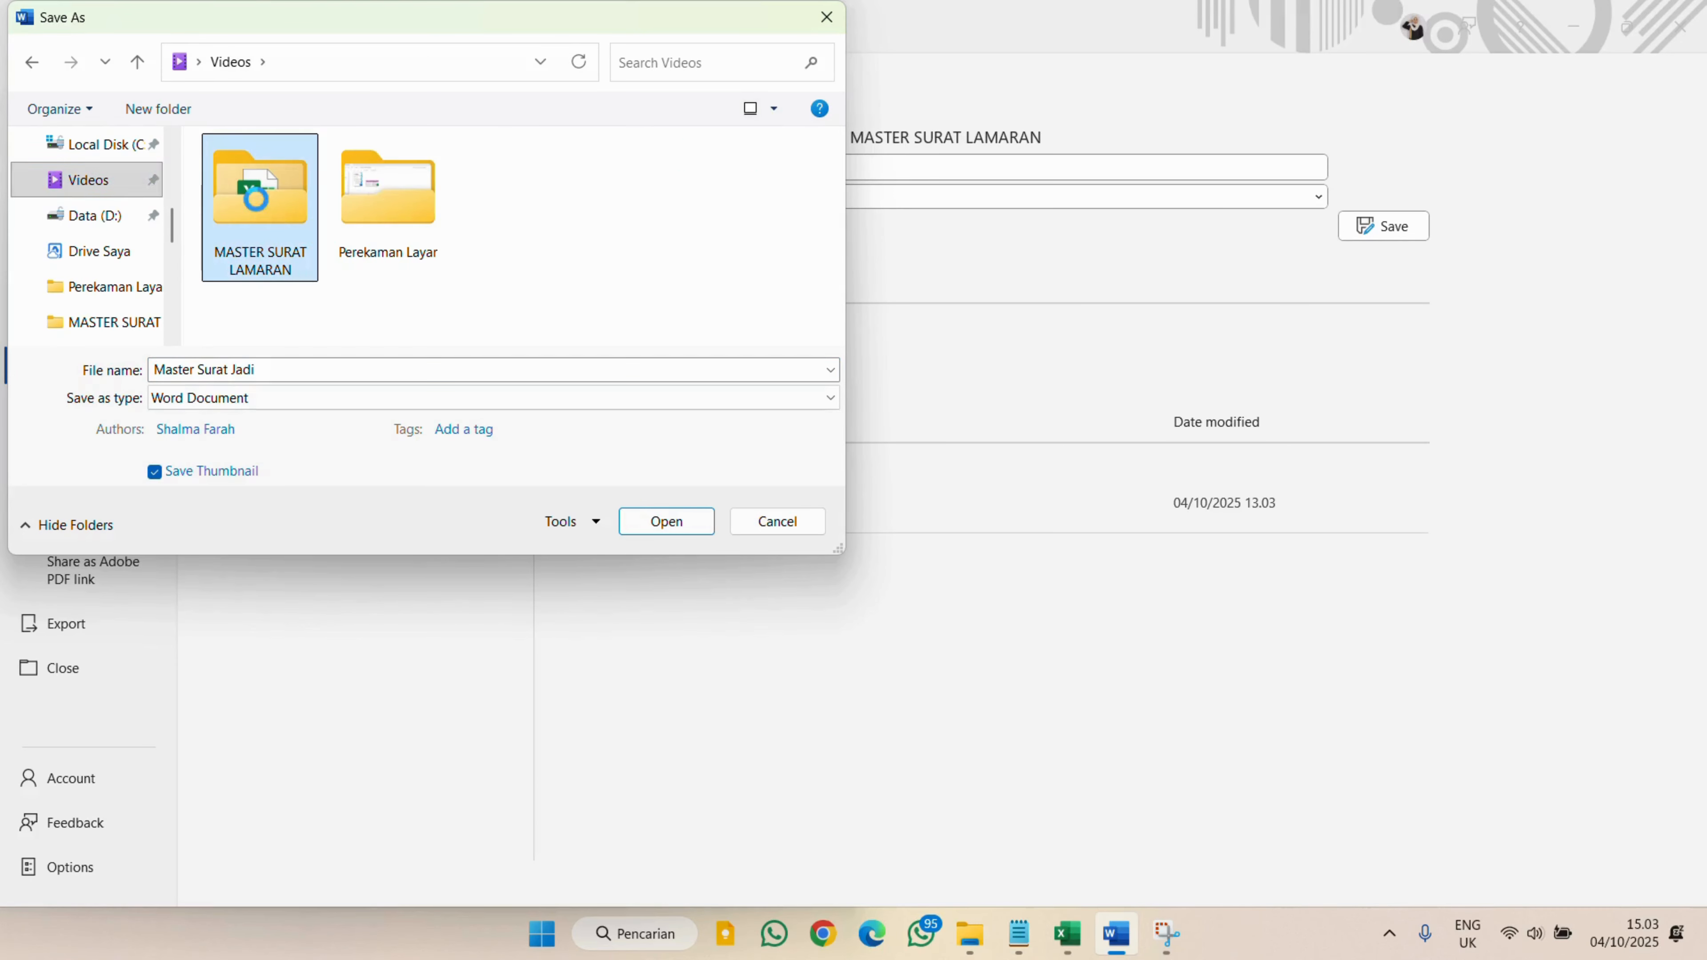
Name the copy SURAT LAMARAN PT. GARUDA INDONESIA, choose PDF as the file type, and save it
{"action": "left_click", "coordinate": [304, 370]}
{"action": "type", "text": "su"}
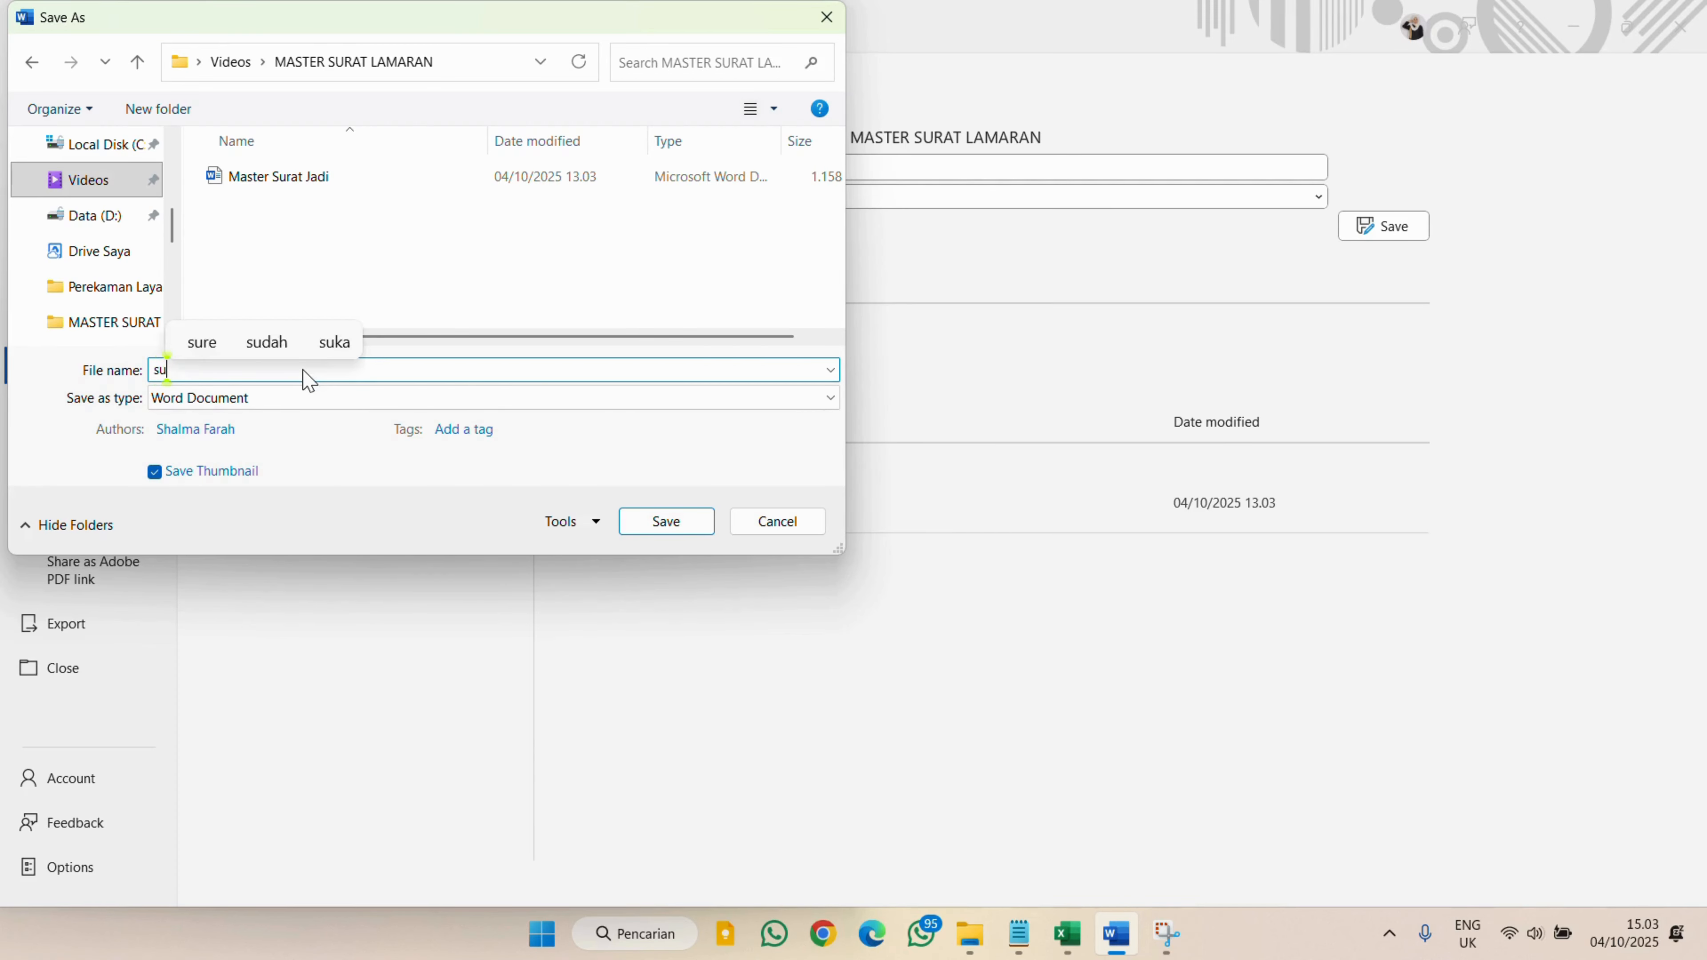
{"action": "key", "text": "BackSpace"}
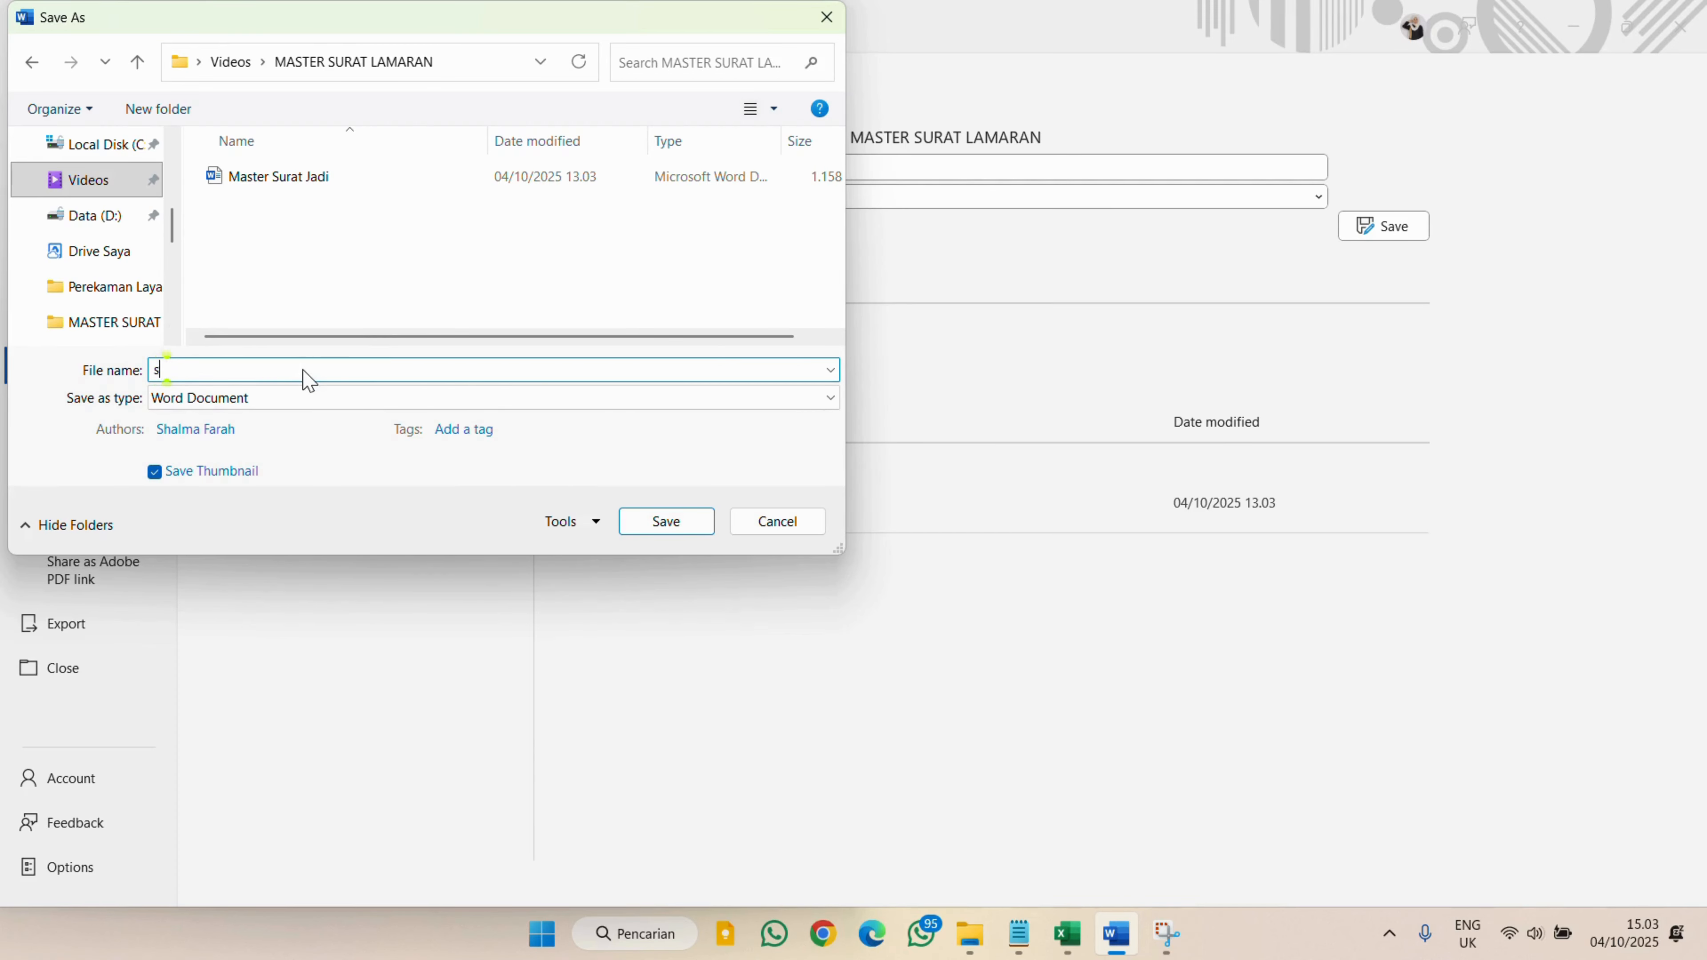
{"action": "type", "text": "SURAT L"}
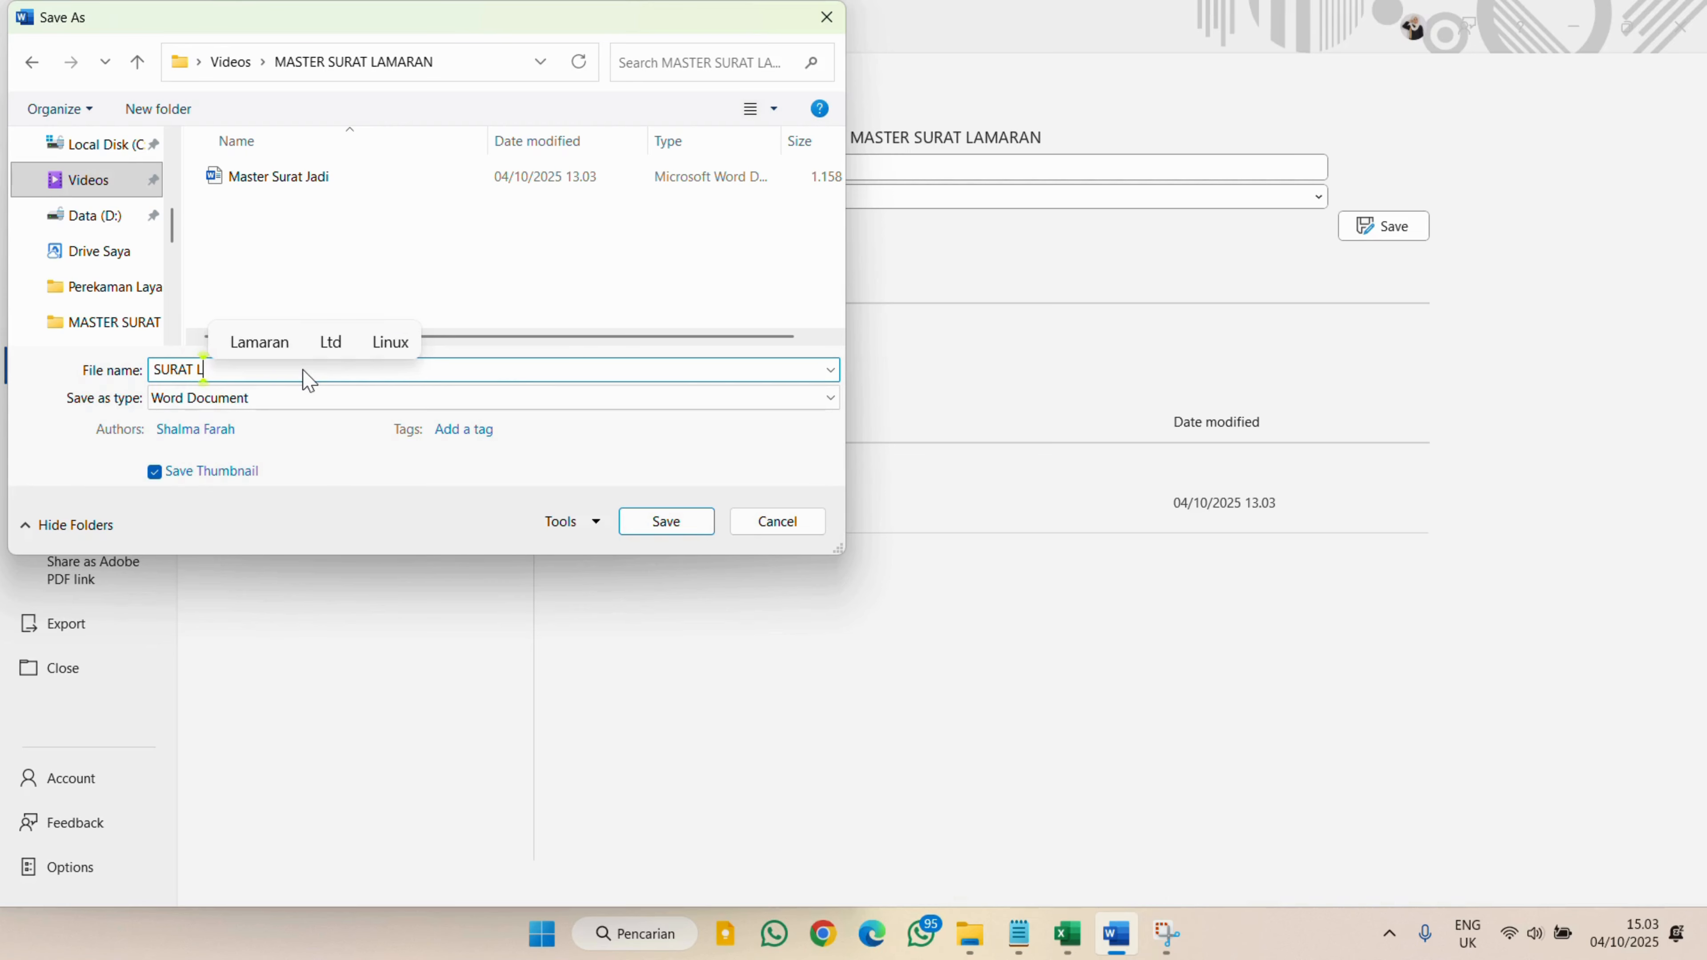
{"action": "type", "text": "AMARA"}
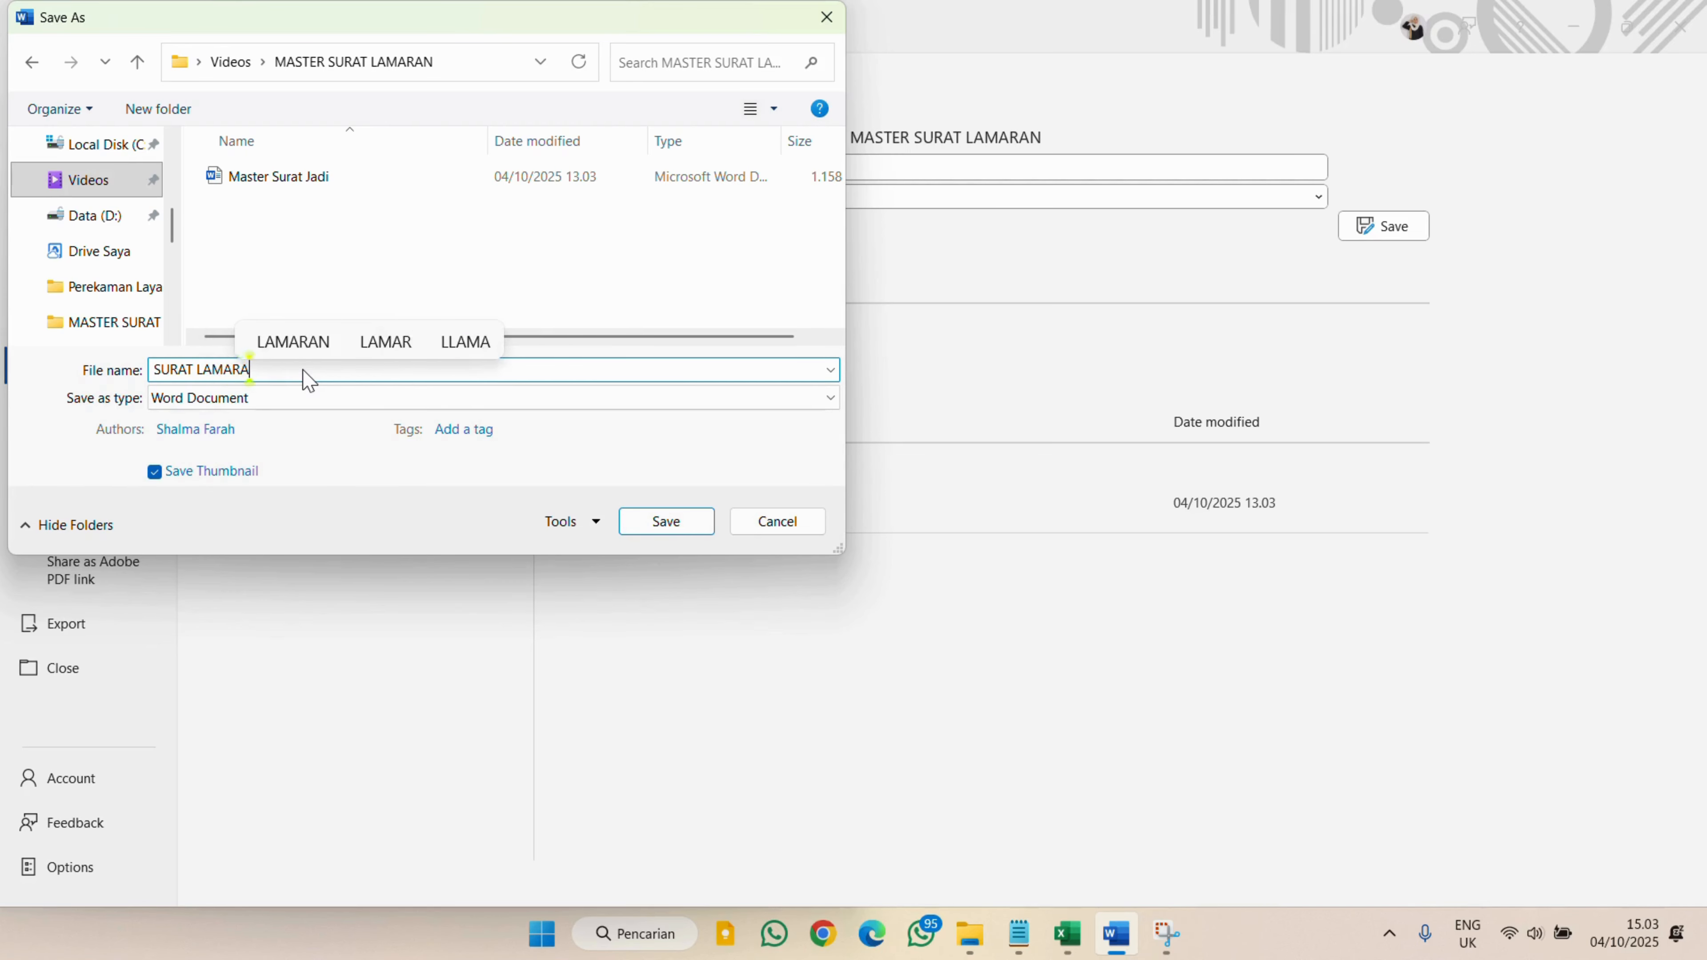
{"action": "type", "text": "N PT."}
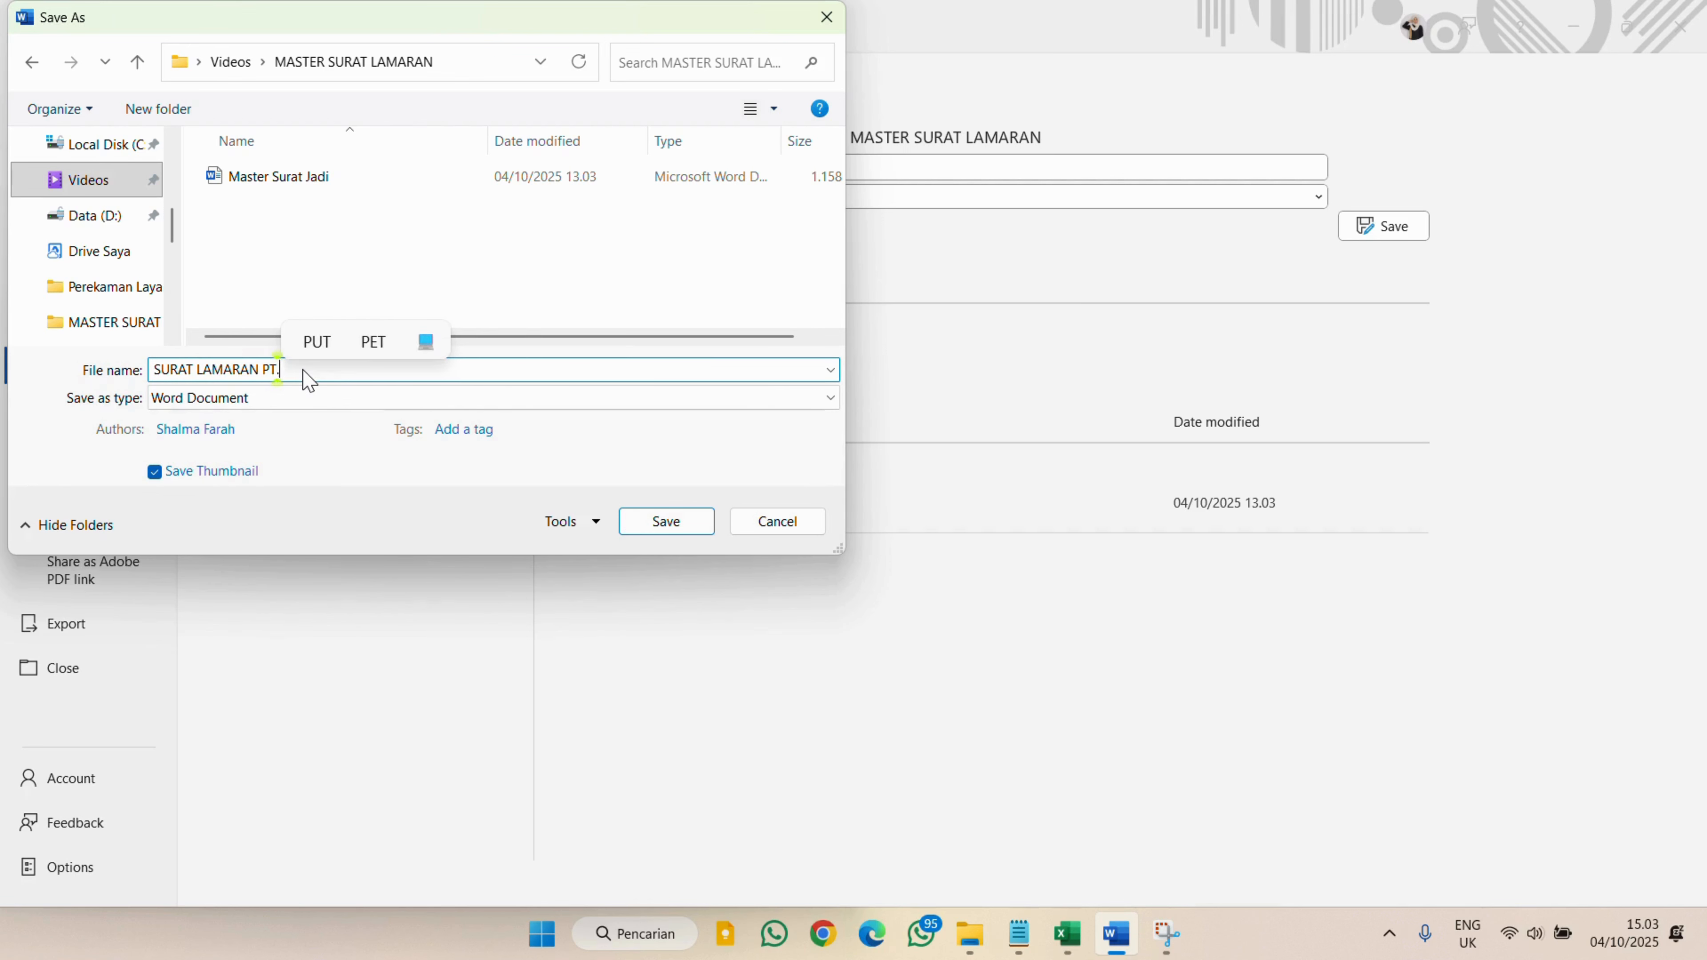
{"action": "type", "text": " GARUDA INDONESIA"}
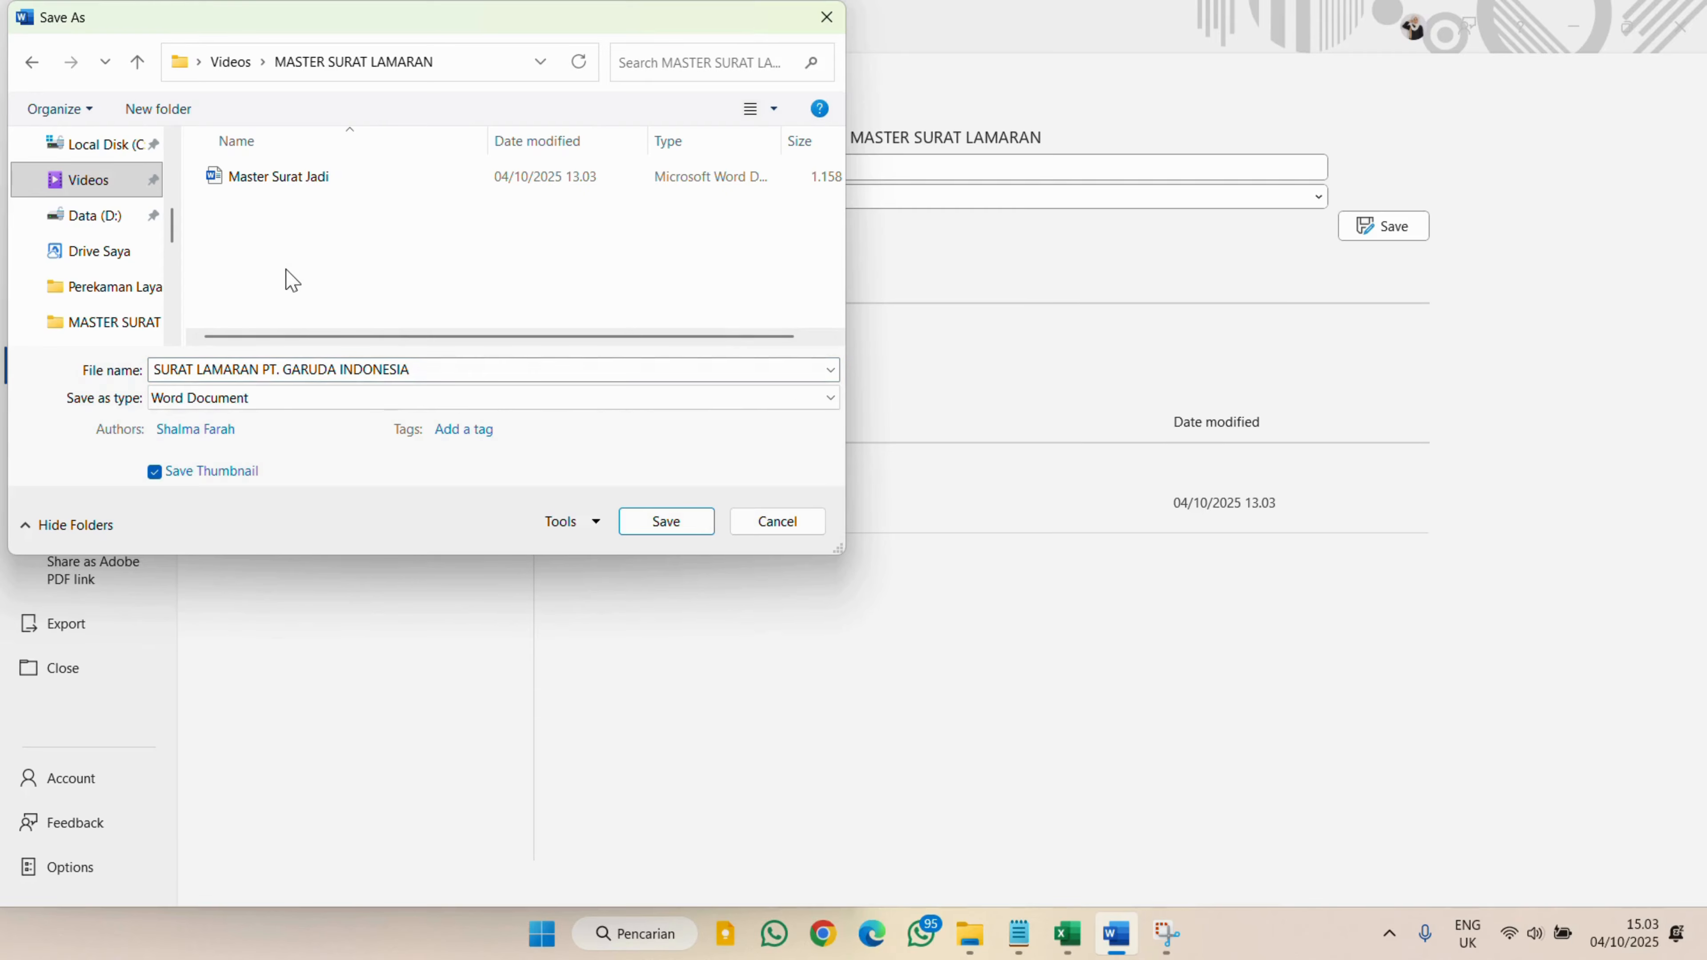
{"action": "left_click", "coordinate": [325, 400]}
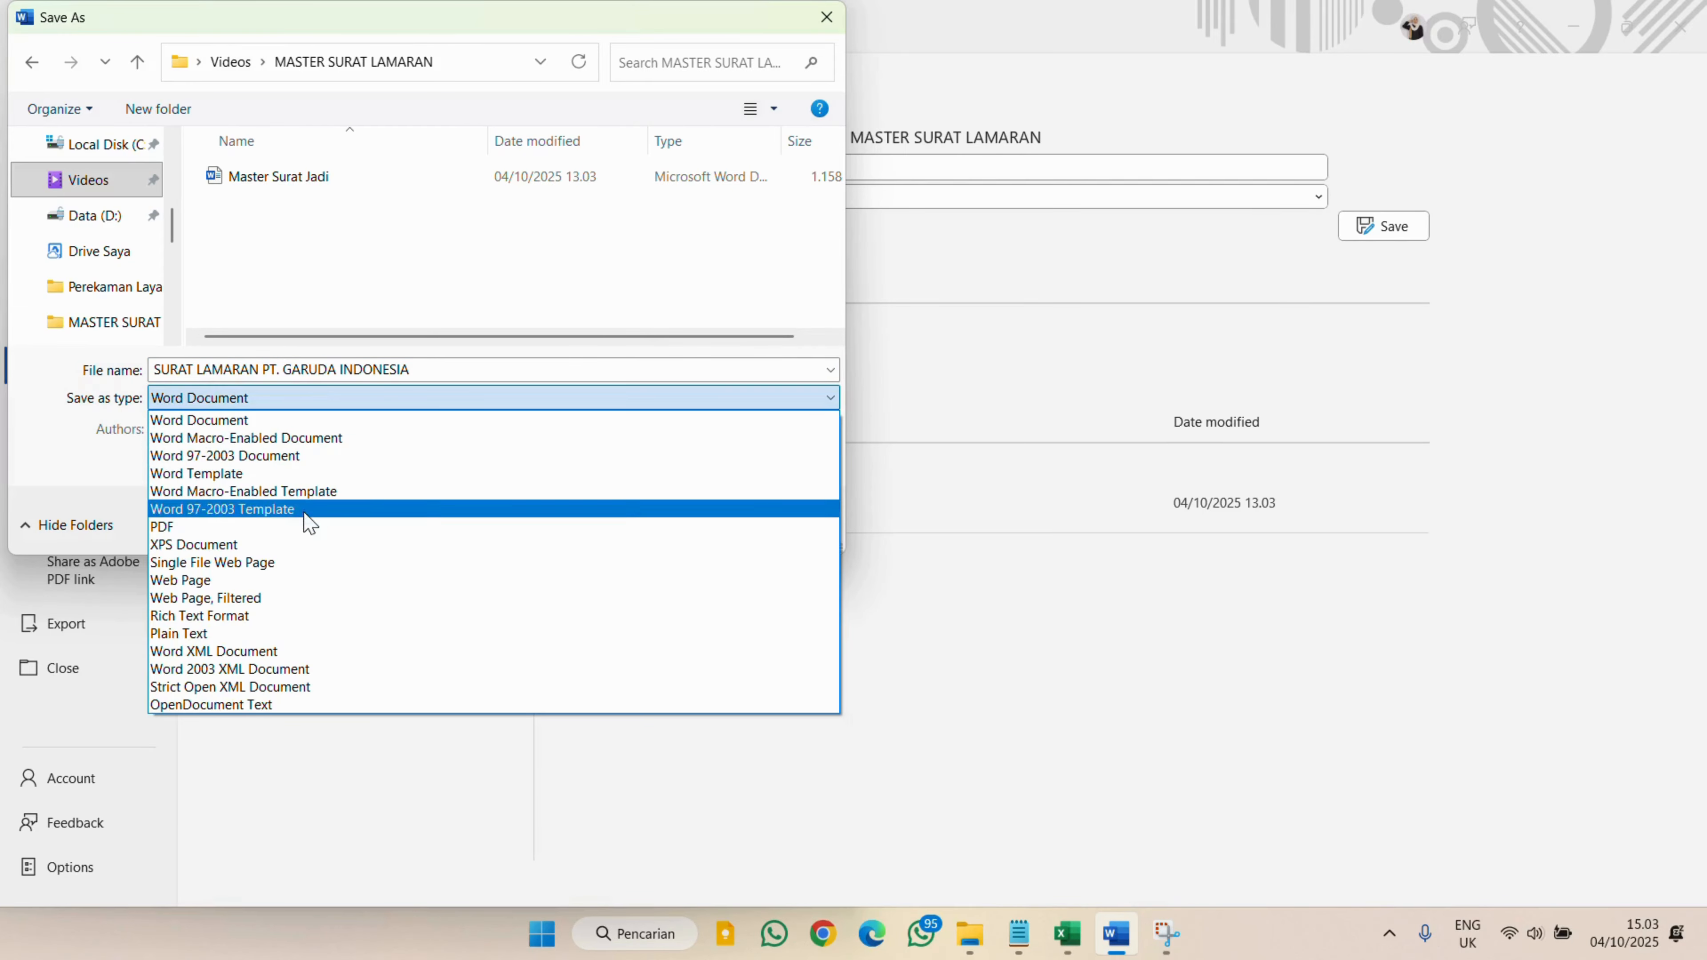
{"action": "left_click", "coordinate": [309, 532]}
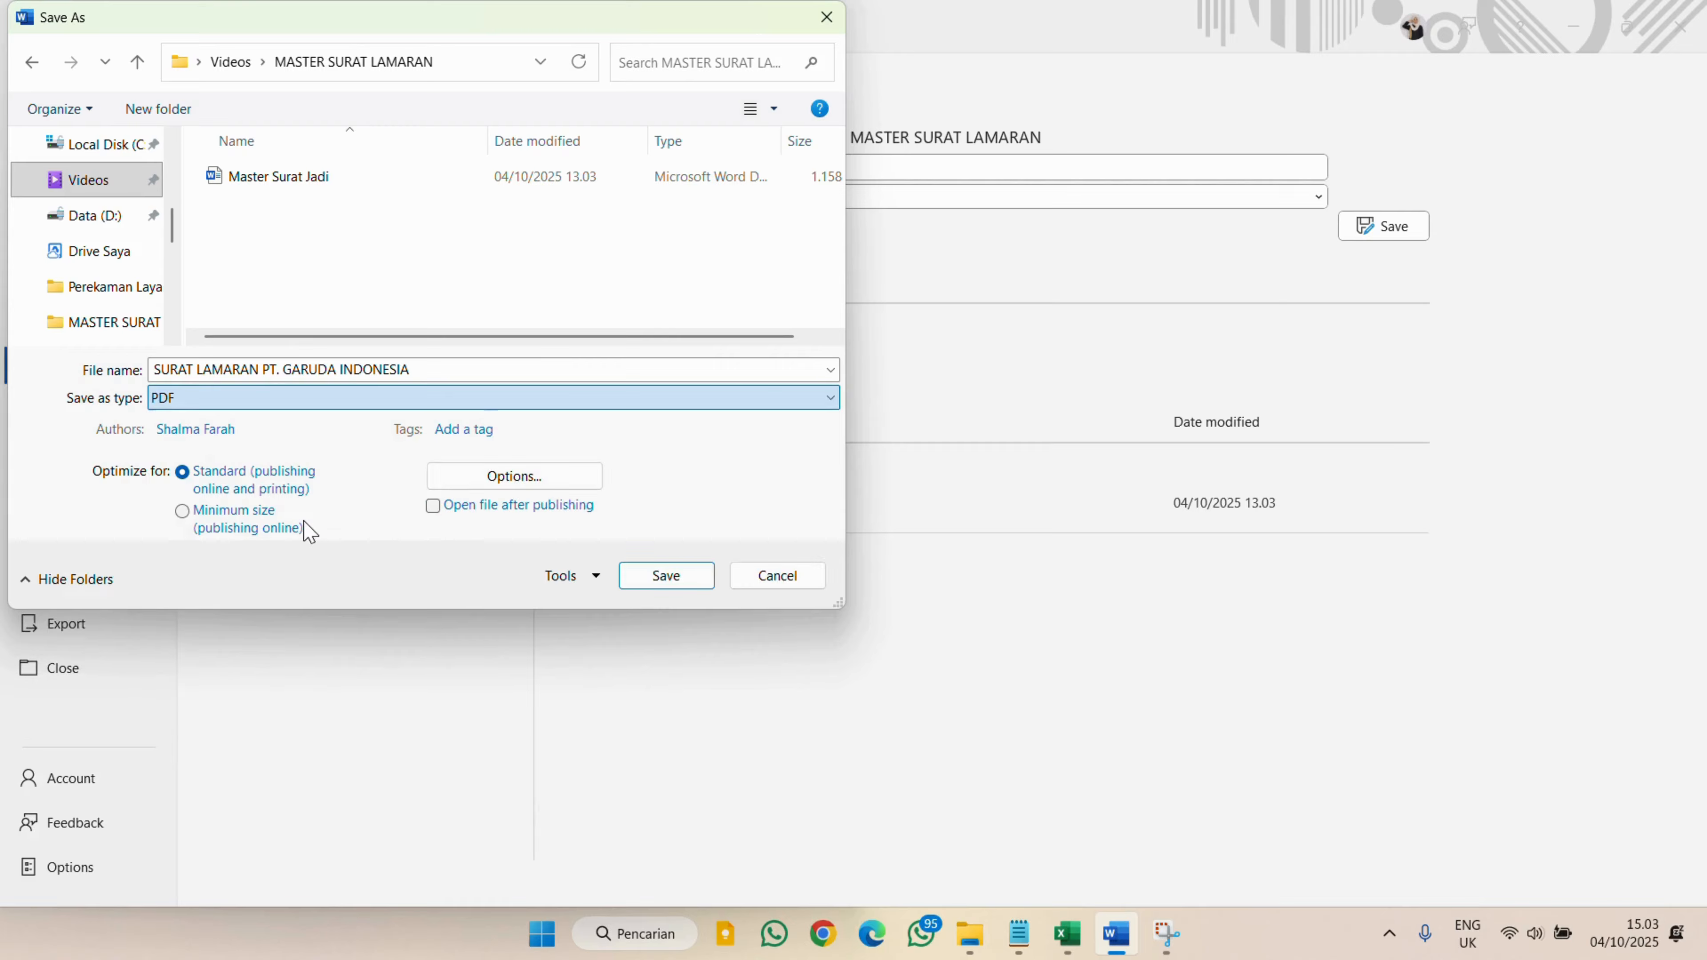
{"action": "left_click", "coordinate": [672, 576]}
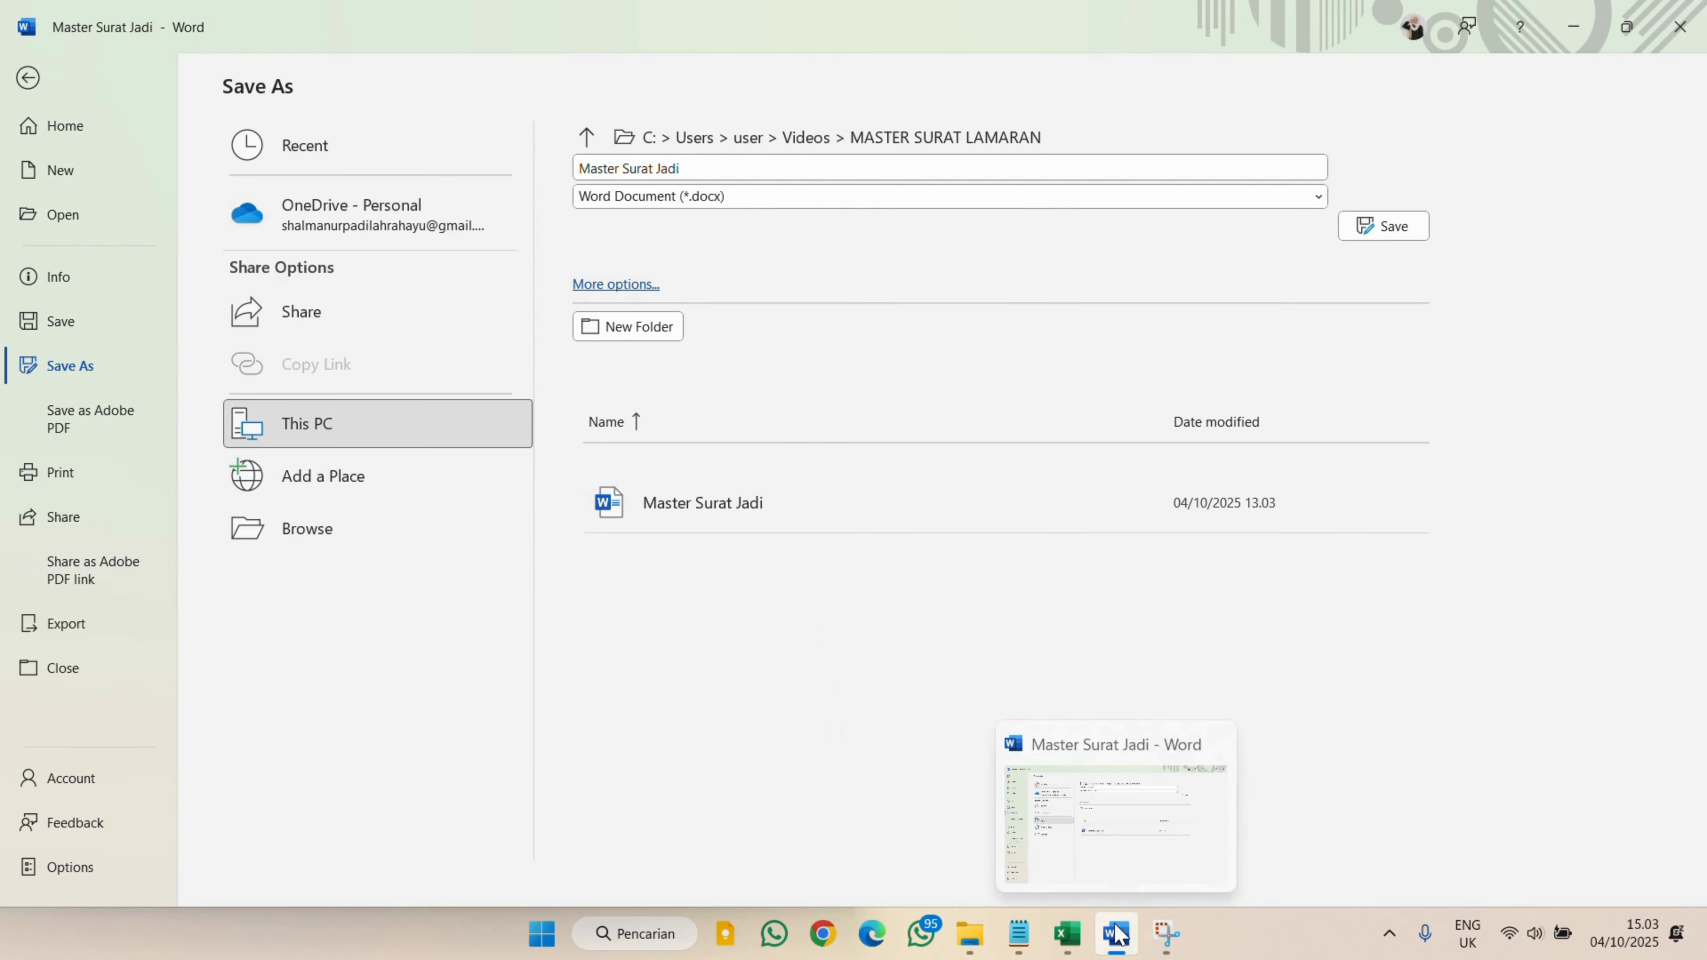
Examine both pages of the previewed PT Garuda Indonesia letter, from the recipient block to the signature and attachment list
{"action": "mouse_move", "coordinate": [1061, 945]}
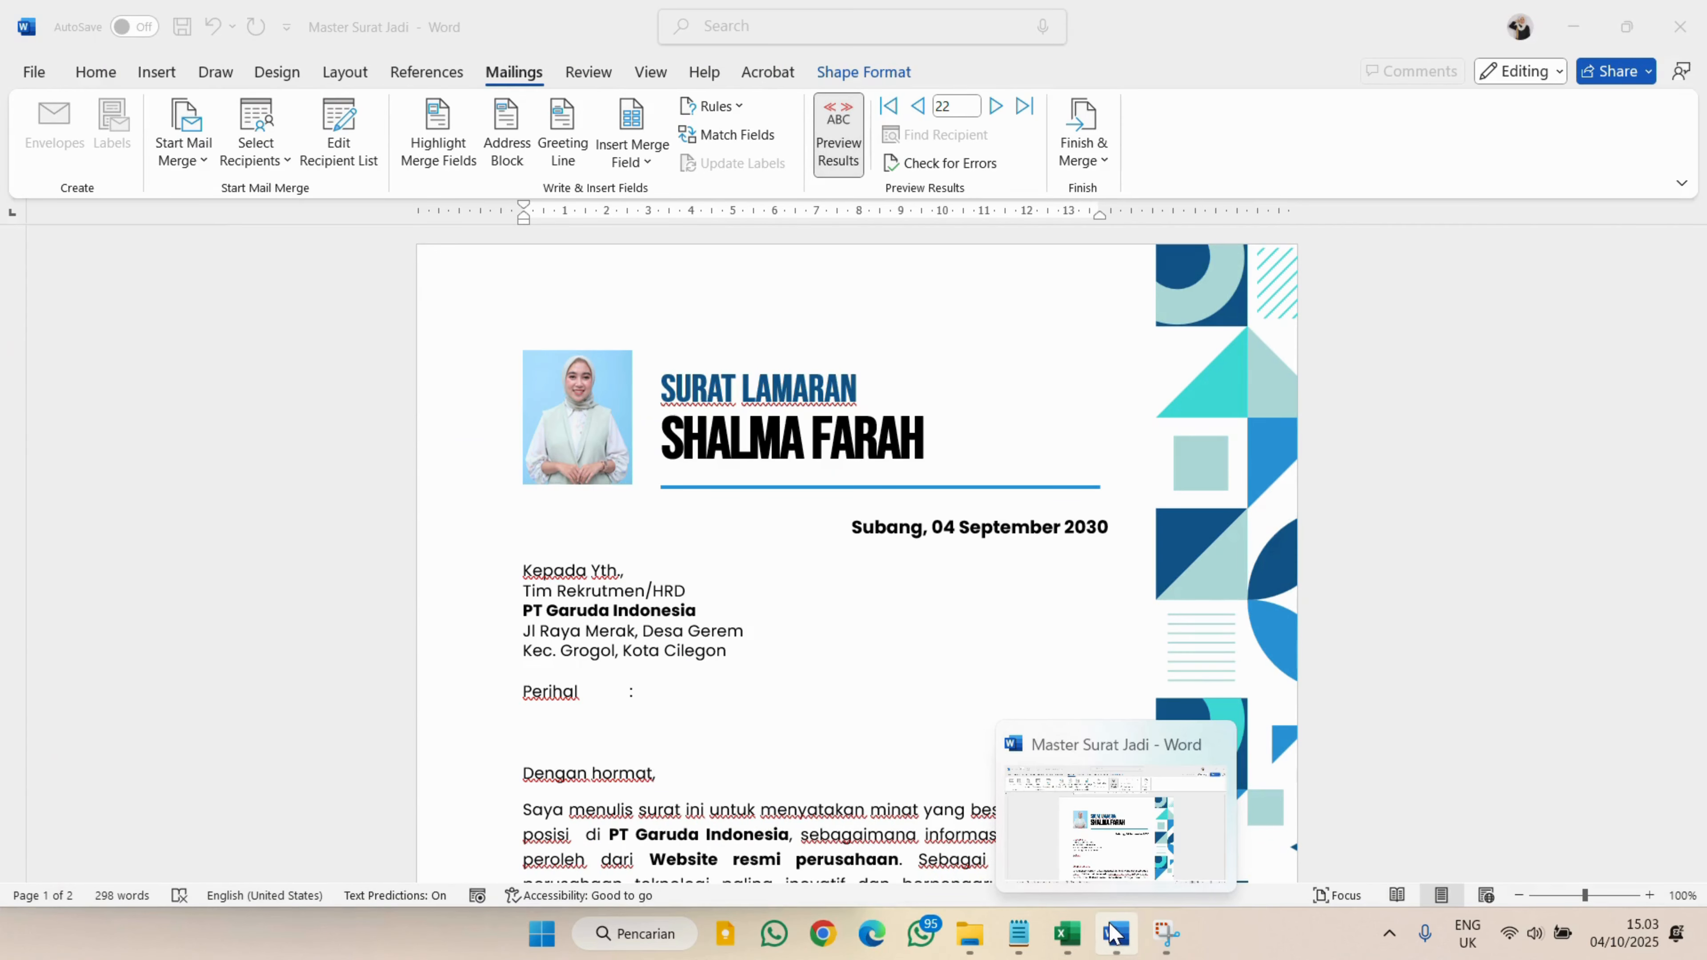
{"action": "left_click", "coordinate": [1115, 933]}
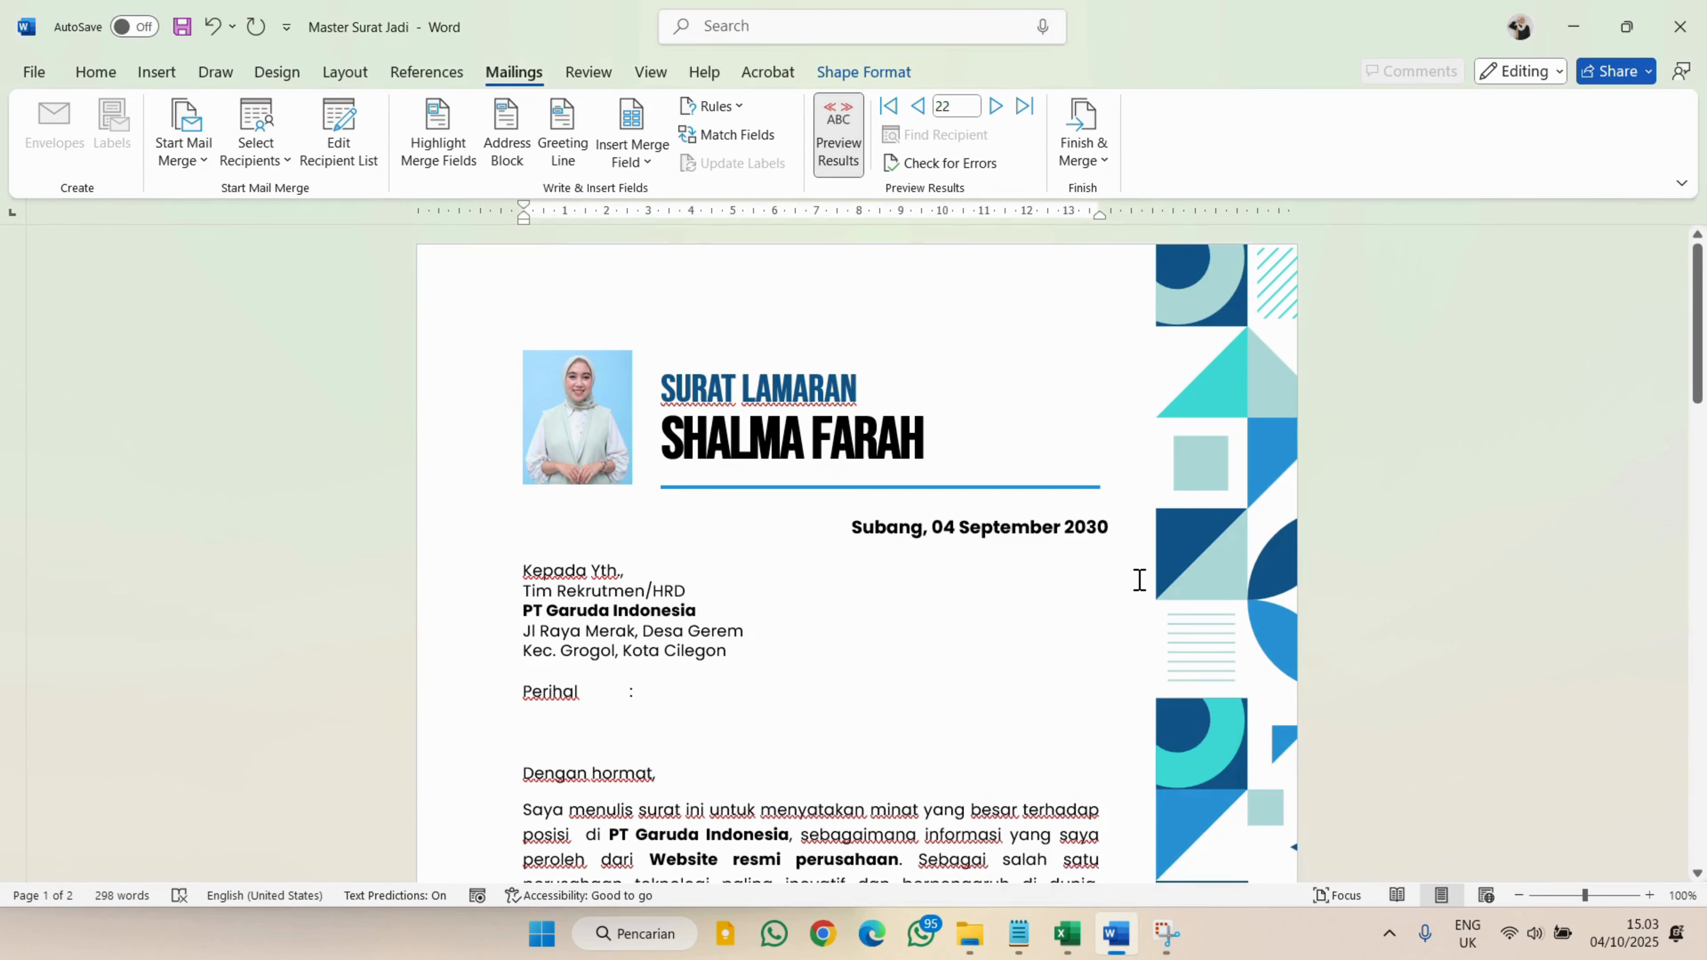
{"action": "scroll", "coordinate": [1139, 579], "scroll_direction": "down", "scroll_amount": 10}
{"action": "scroll", "coordinate": [1140, 579], "scroll_direction": "down", "scroll_amount": 15}
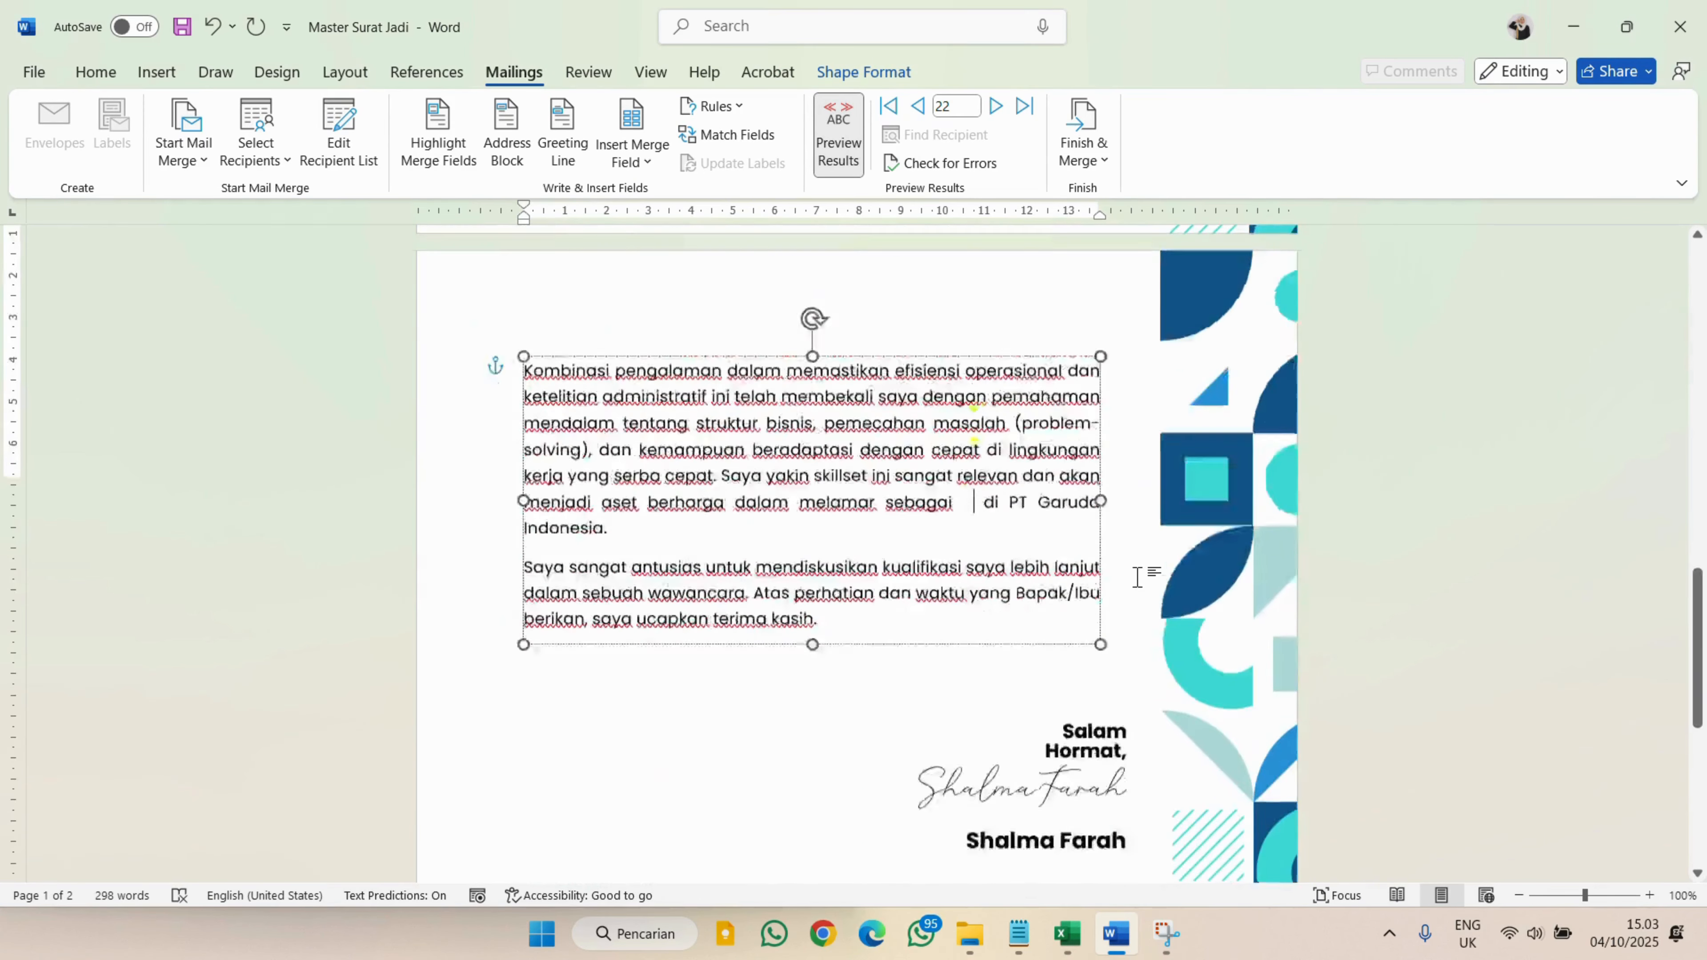
{"action": "scroll", "coordinate": [1137, 577], "scroll_direction": "up", "scroll_amount": 8}
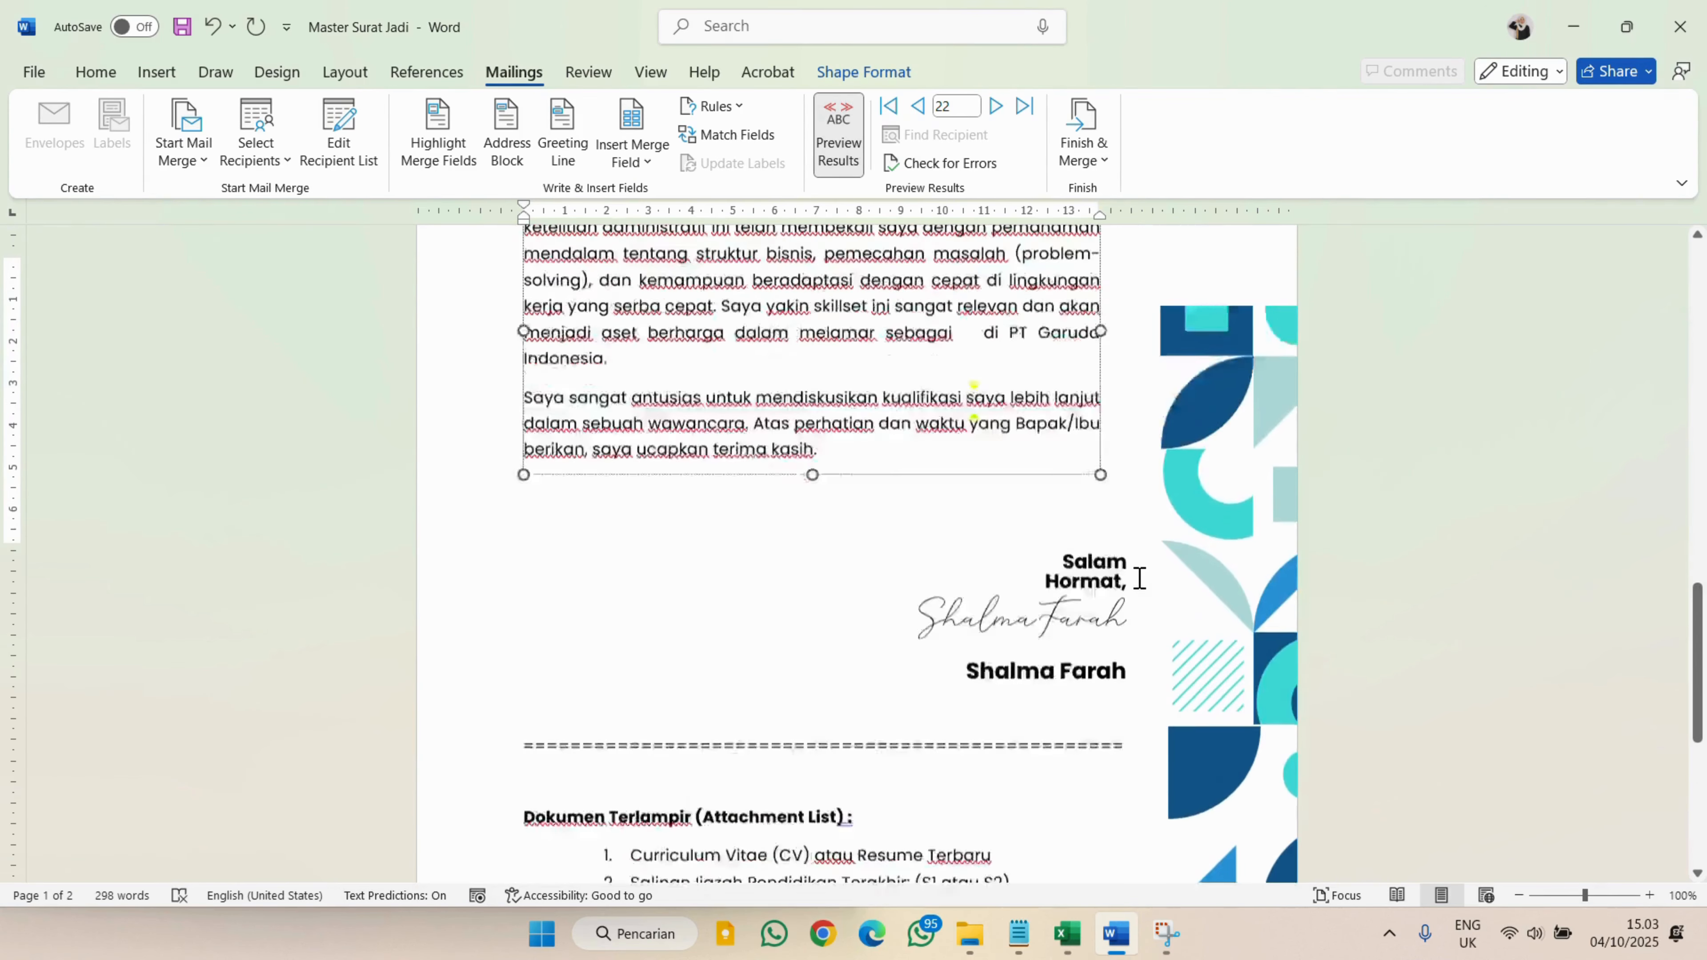
{"action": "left_click", "coordinate": [1140, 579]}
{"action": "scroll", "coordinate": [1140, 579], "scroll_direction": "up", "scroll_amount": 9}
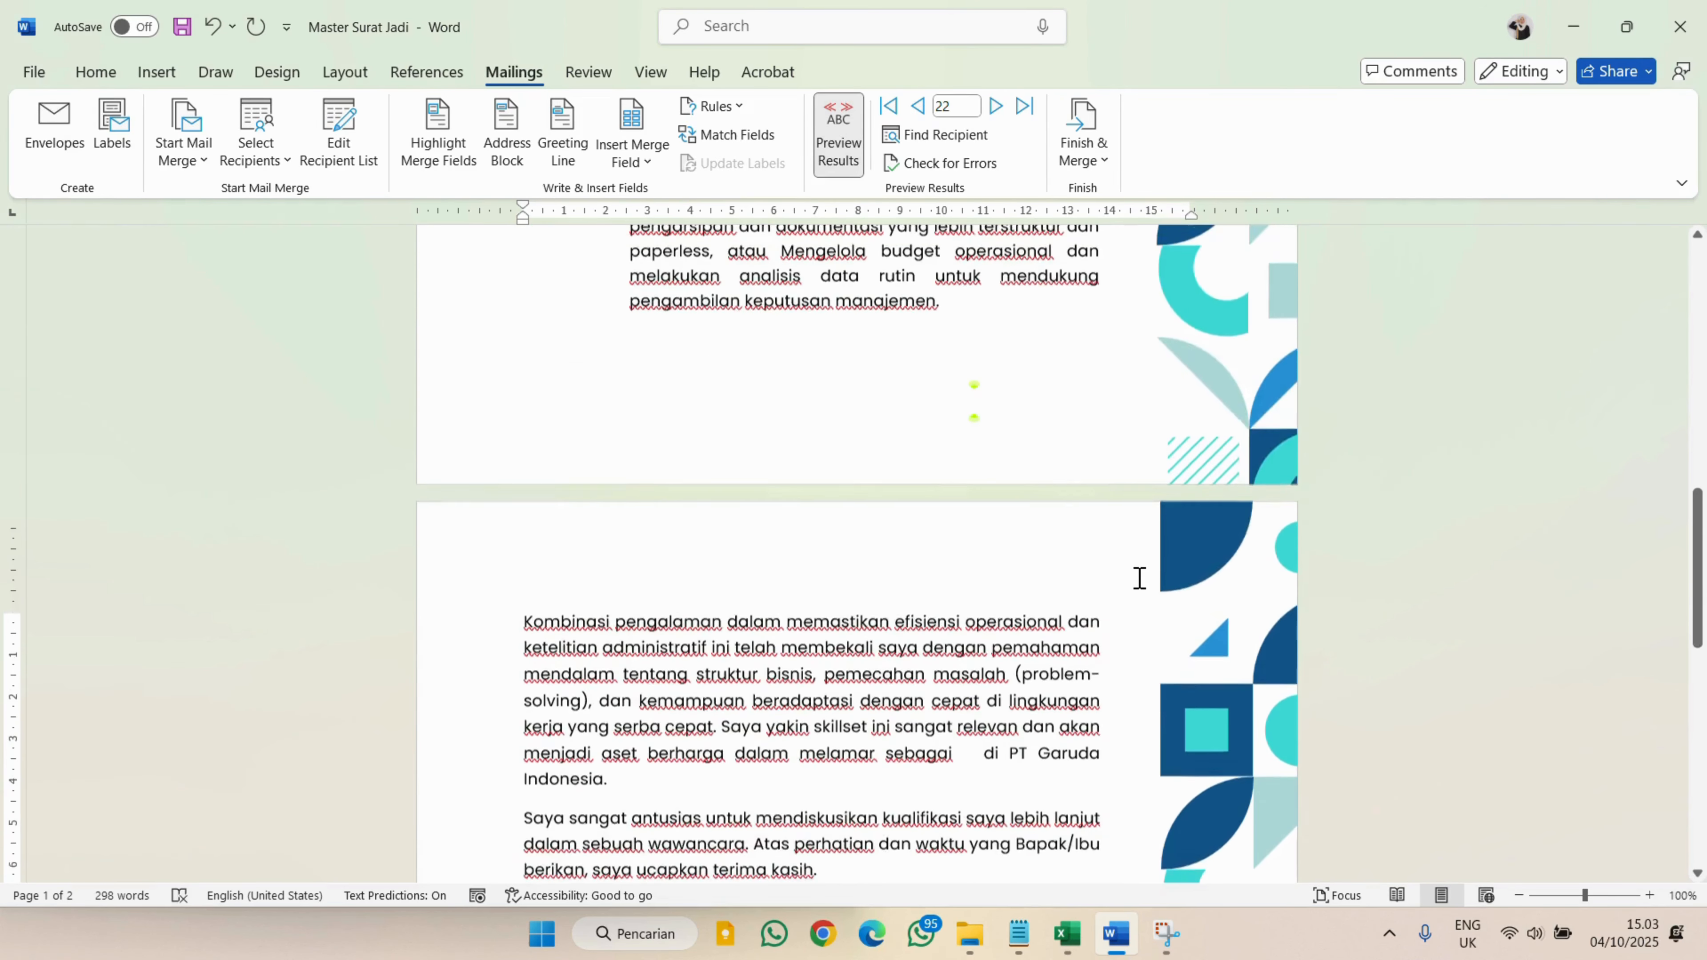
{"action": "scroll", "coordinate": [1139, 578], "scroll_direction": "up", "scroll_amount": 4}
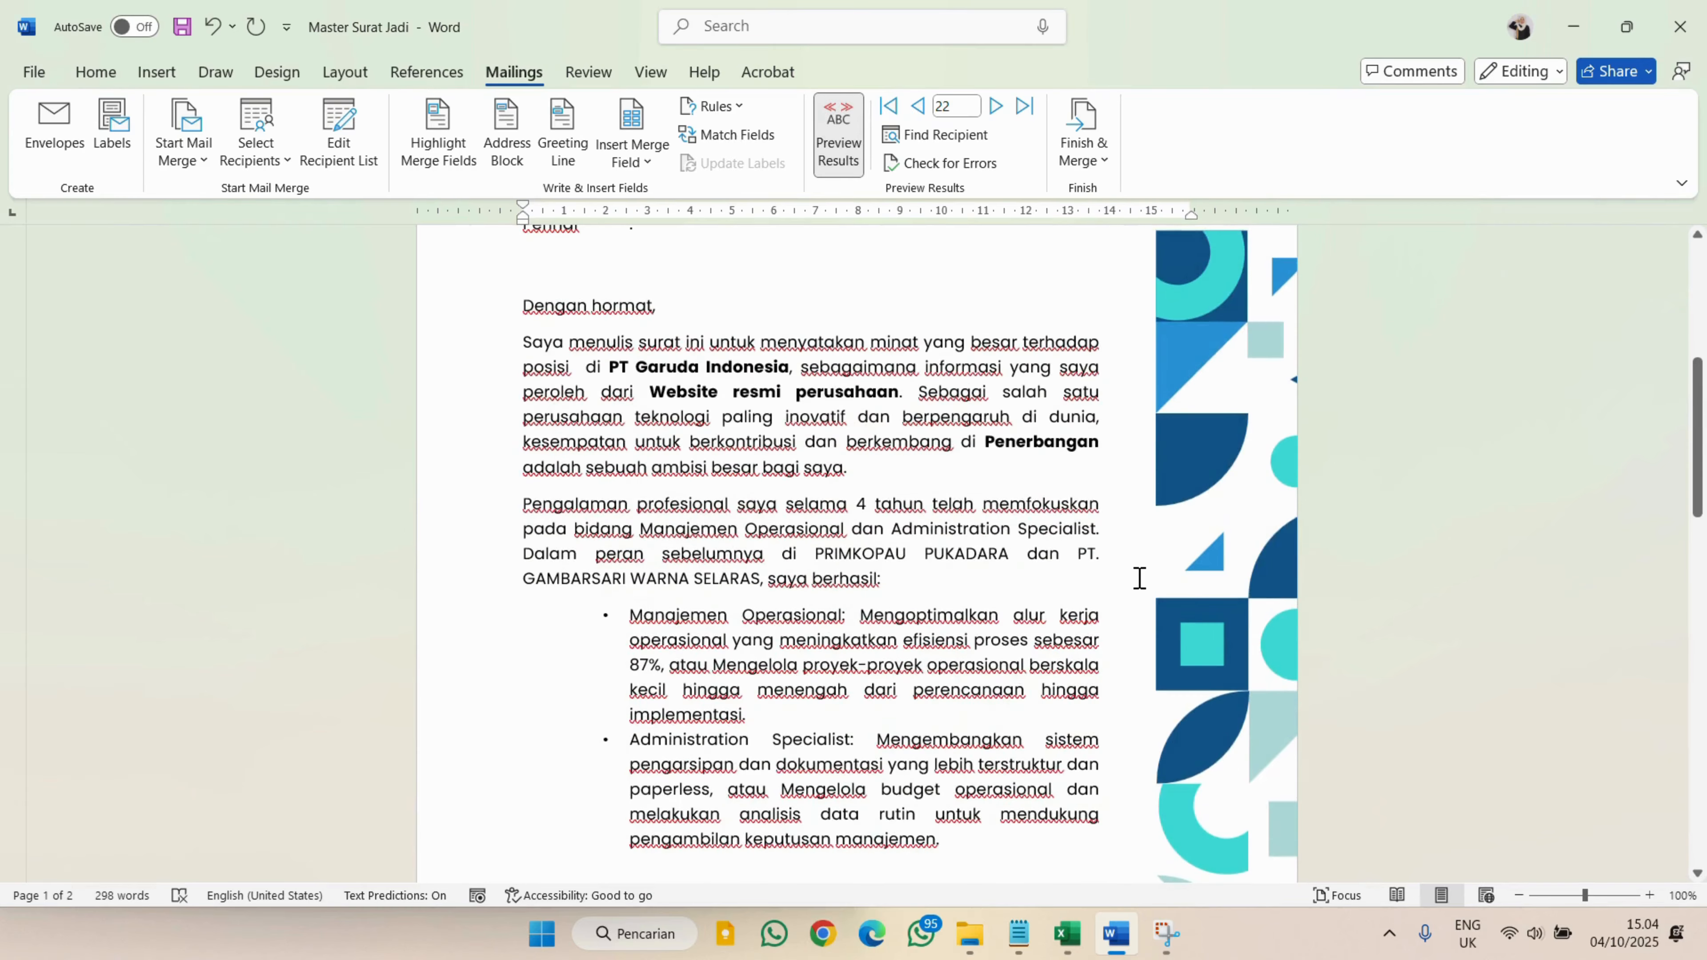
{"action": "scroll", "coordinate": [1139, 578], "scroll_direction": "up", "scroll_amount": 7}
{"action": "scroll", "coordinate": [1139, 579], "scroll_direction": "down", "scroll_amount": 5}
{"action": "scroll", "coordinate": [1140, 578], "scroll_direction": "up", "scroll_amount": 5}
{"action": "scroll", "coordinate": [1138, 580], "scroll_direction": "down", "scroll_amount": 5}
{"action": "scroll", "coordinate": [1138, 580], "scroll_direction": "up", "scroll_amount": 5}
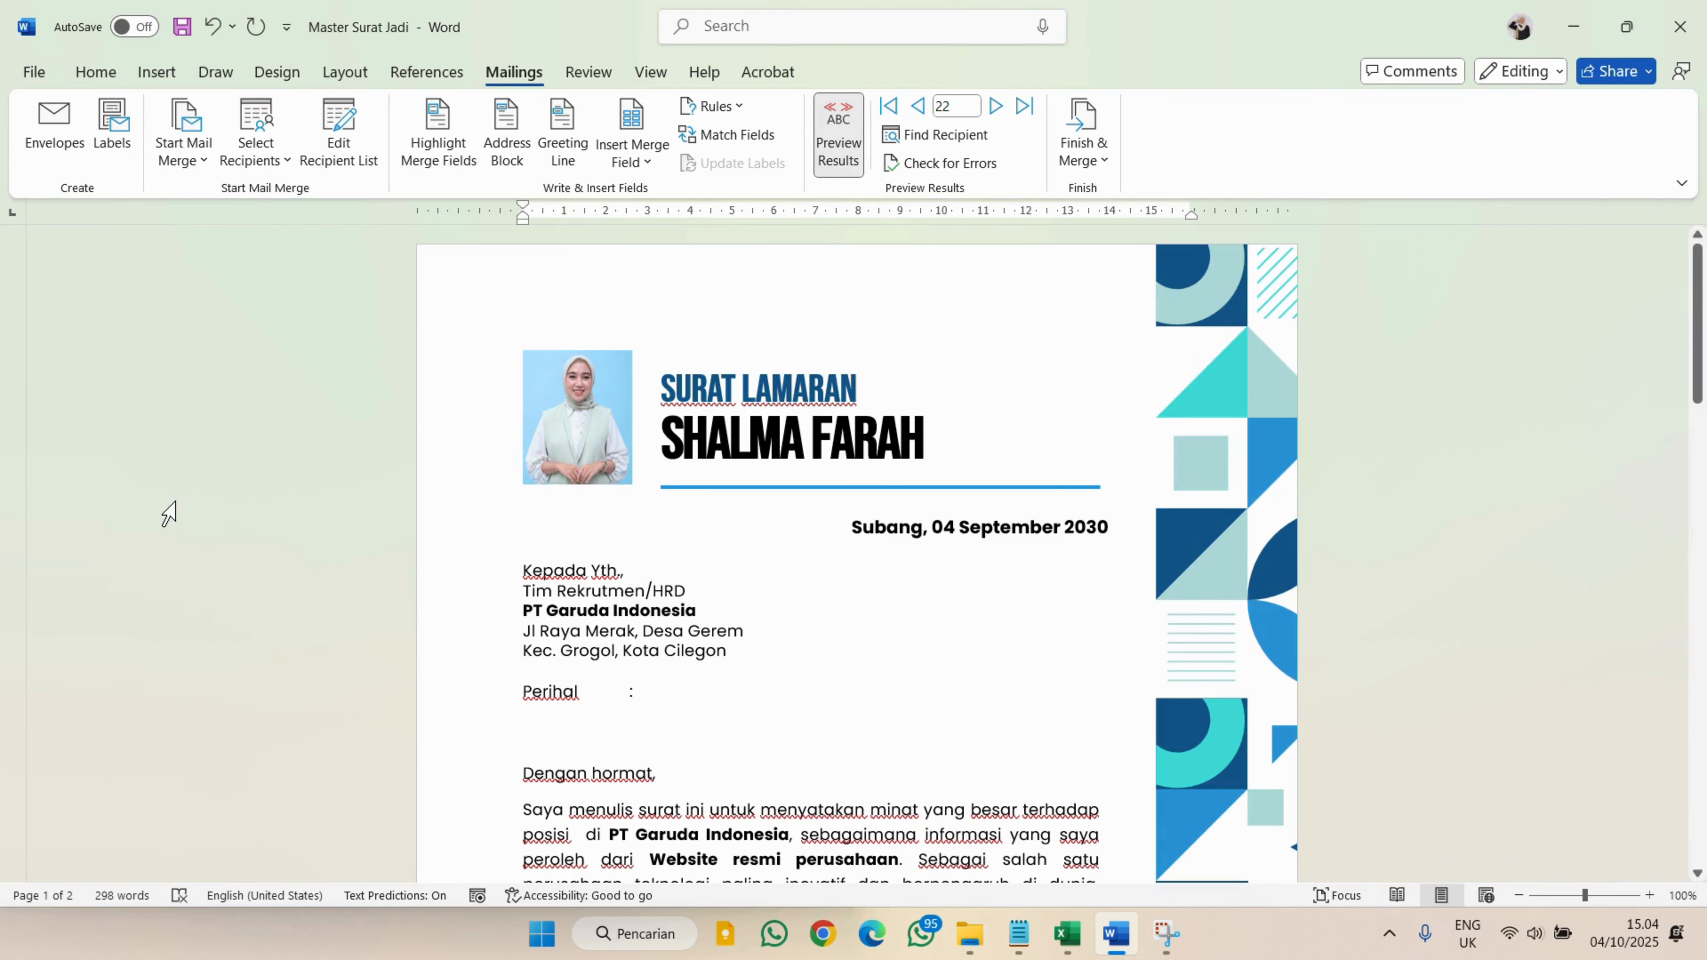